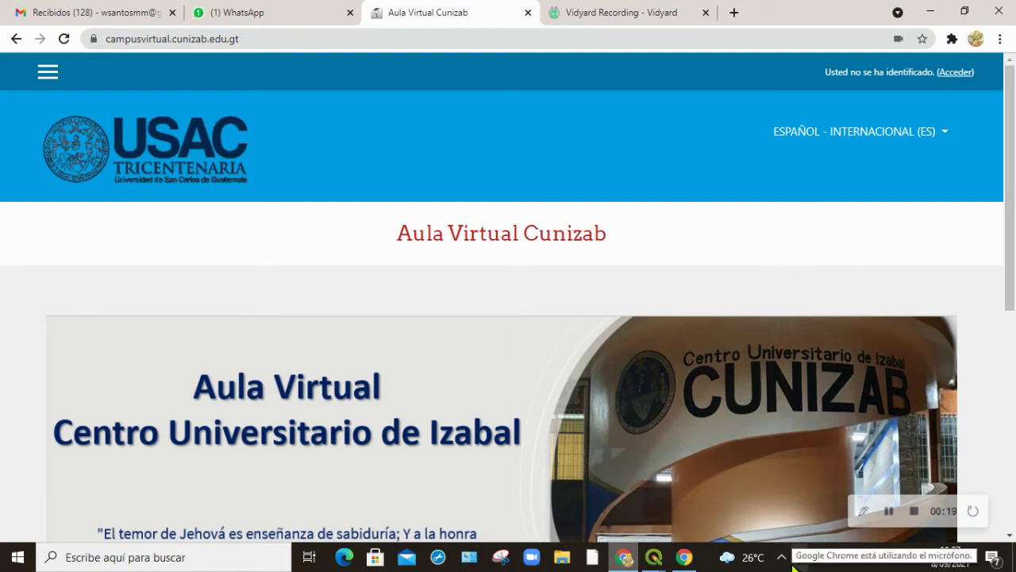
Switch to the QGIS window with the INTUSO project and close it.
key("alt+Tab")
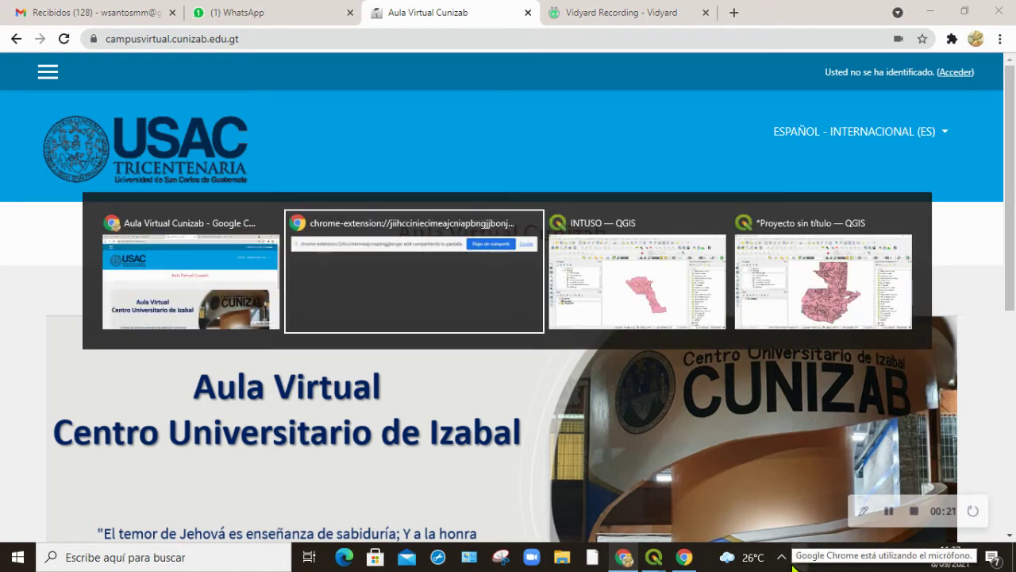
key("alt+Tab")
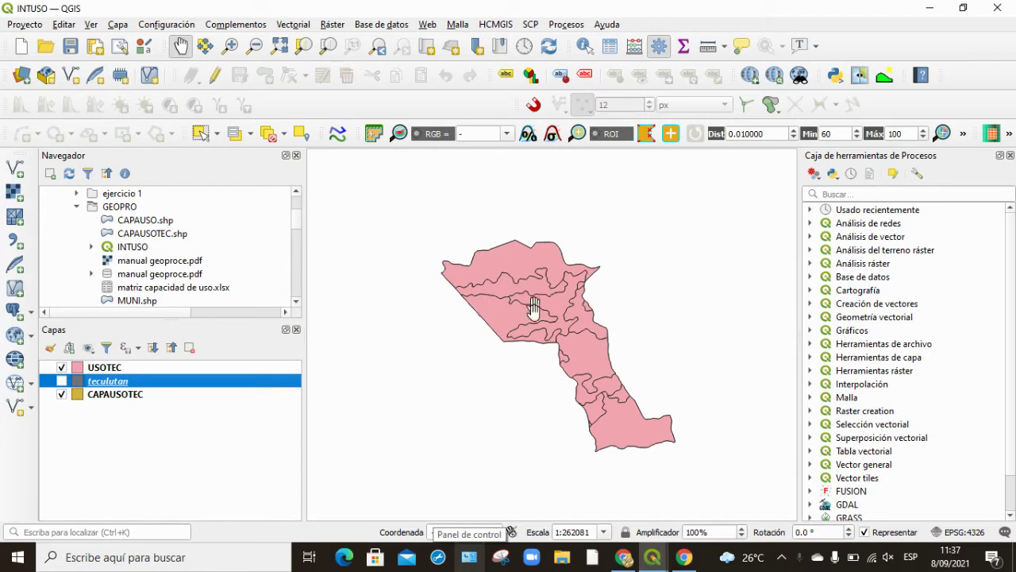
left_click(998, 11)
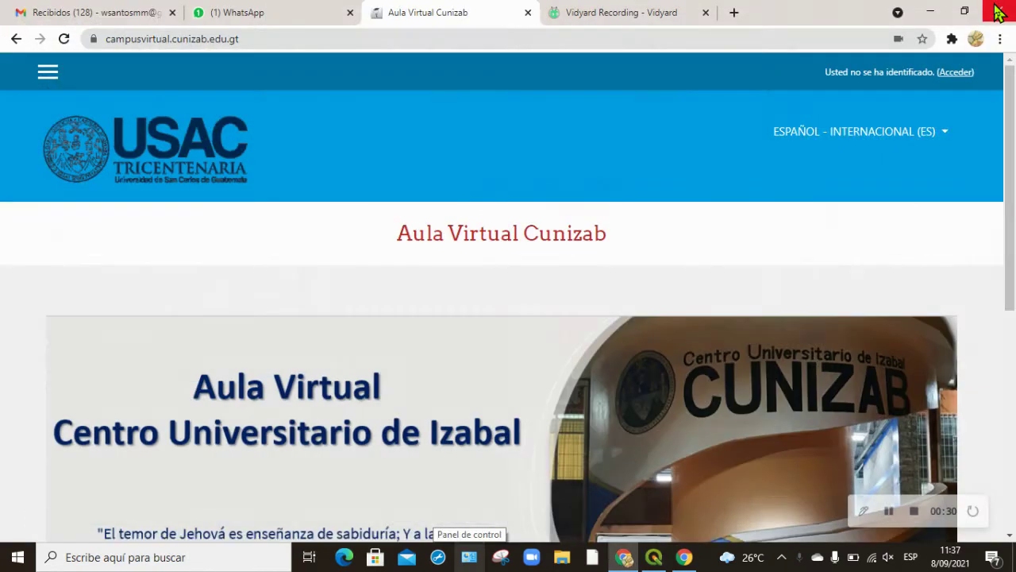
Search Windows for QGIS, launch QGIS3, and switch to the QGIS window.
left_click(83, 559)
type("QGIS")
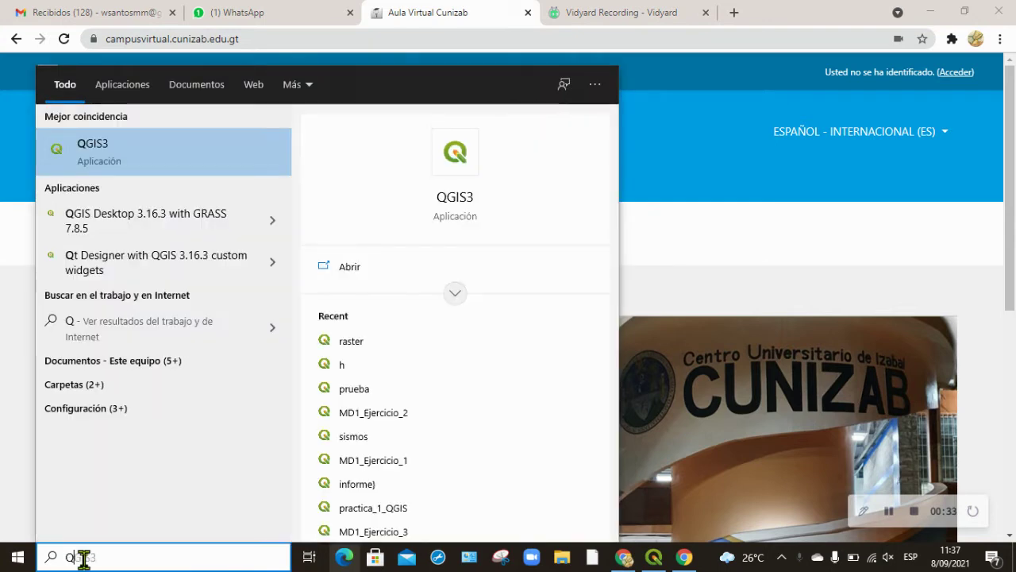
left_click(159, 165)
left_click(160, 167)
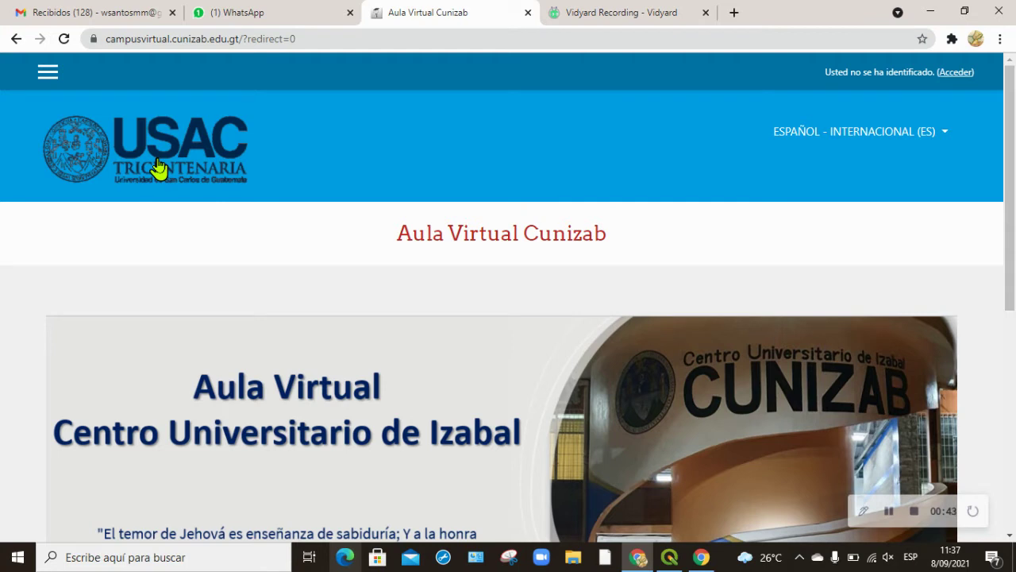
left_click(669, 558)
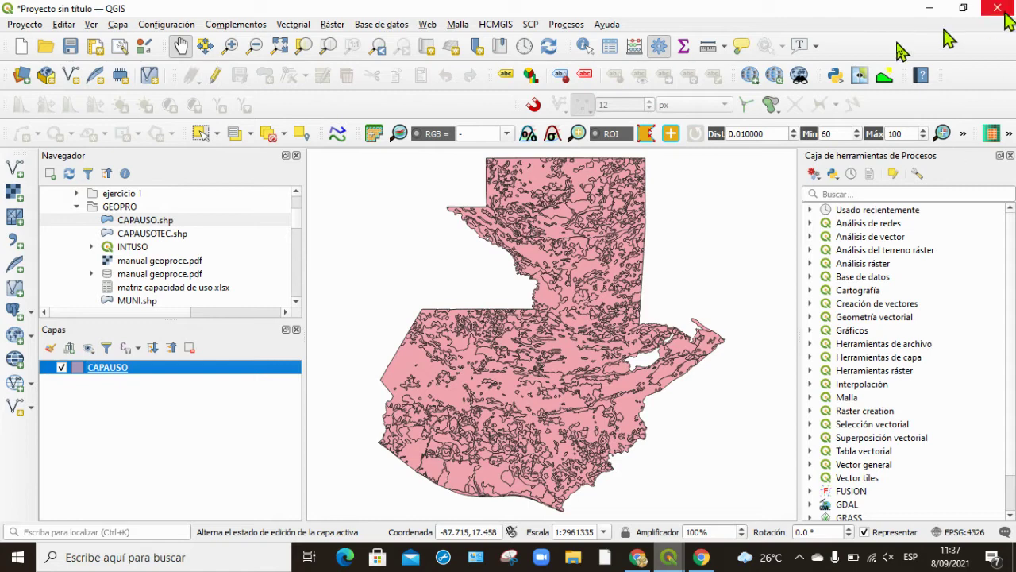
Open the INTUSO project from the GEOPRO folder, discarding the unsaved untitled project.
left_click(23, 25)
left_click(31, 77)
left_click(504, 294)
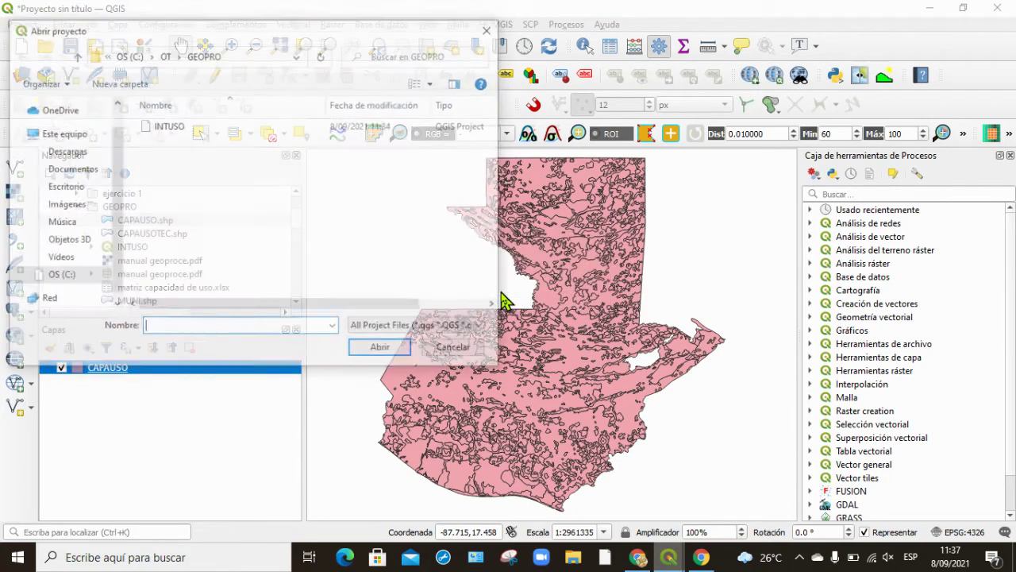
left_click(170, 127)
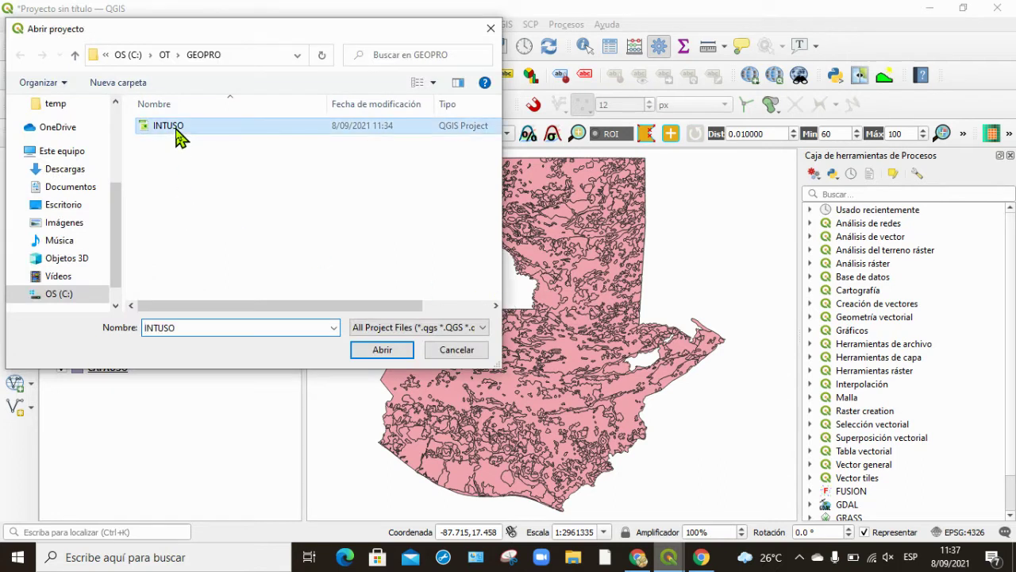
left_click(382, 351)
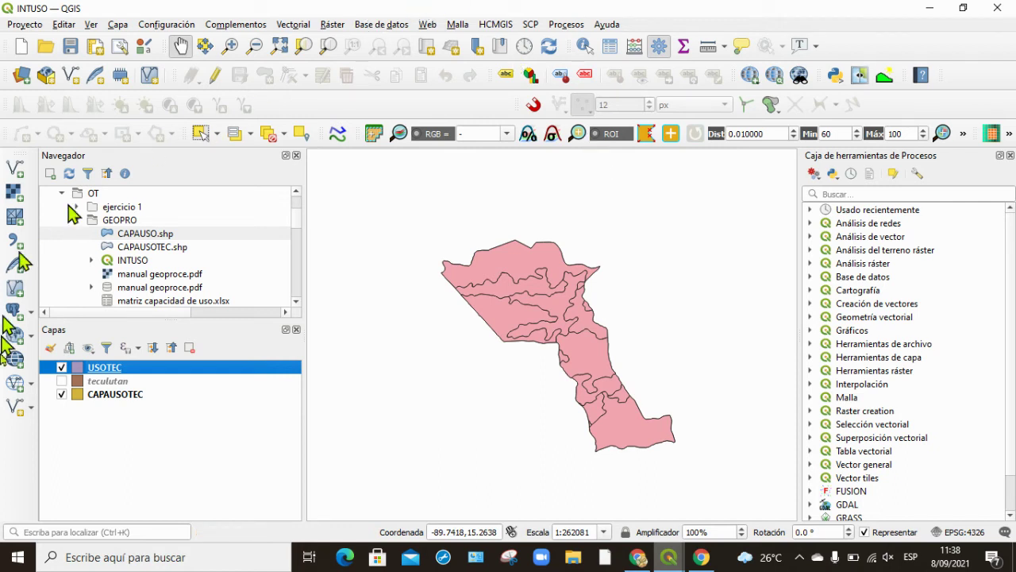
Hide and show the USOTEC layer to compare it with CAPAUSOTEC, and open USOTEC's attribute table.
left_click(61, 368)
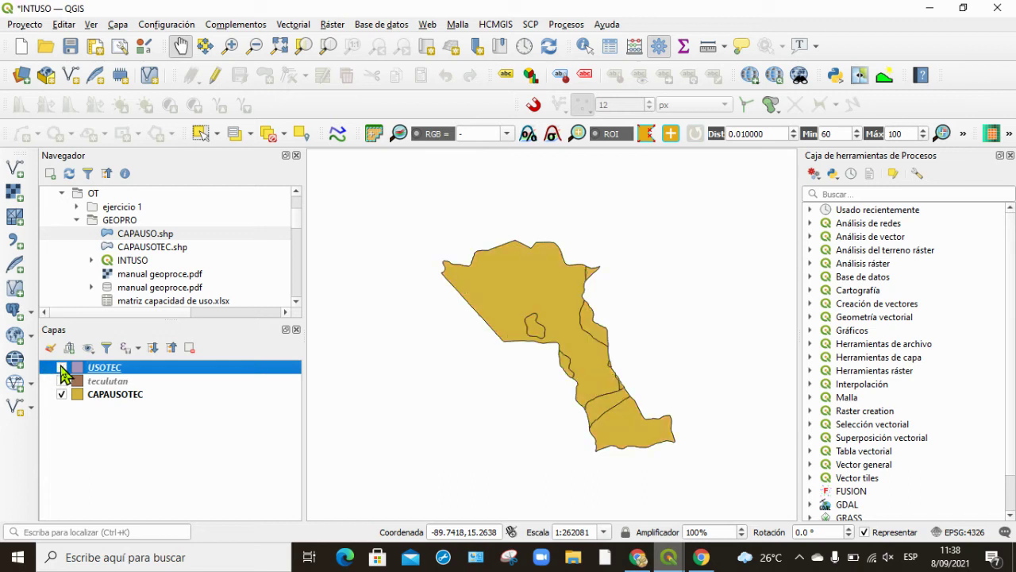
left_click(61, 368)
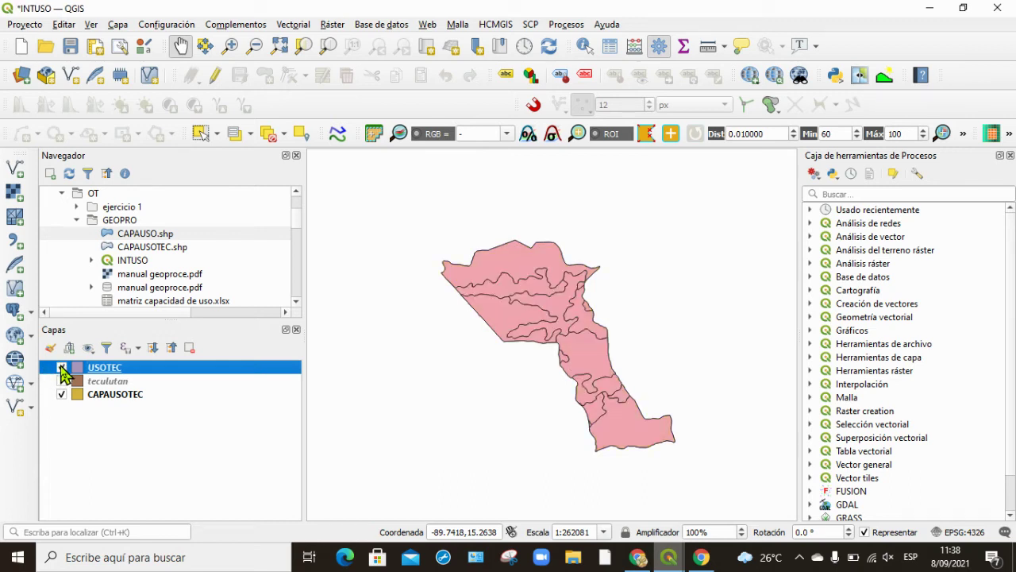
right_click(110, 369)
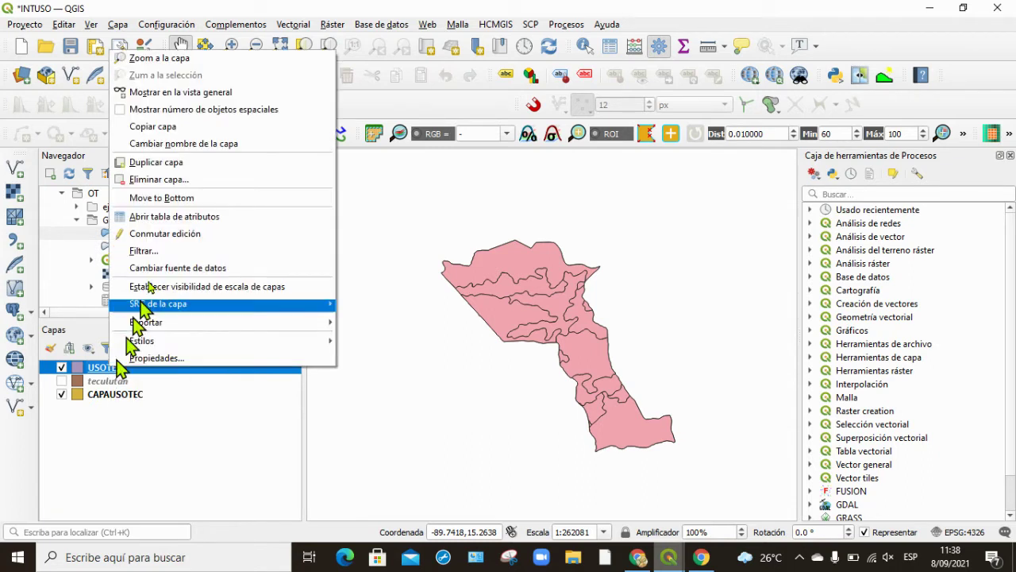
left_click(164, 231)
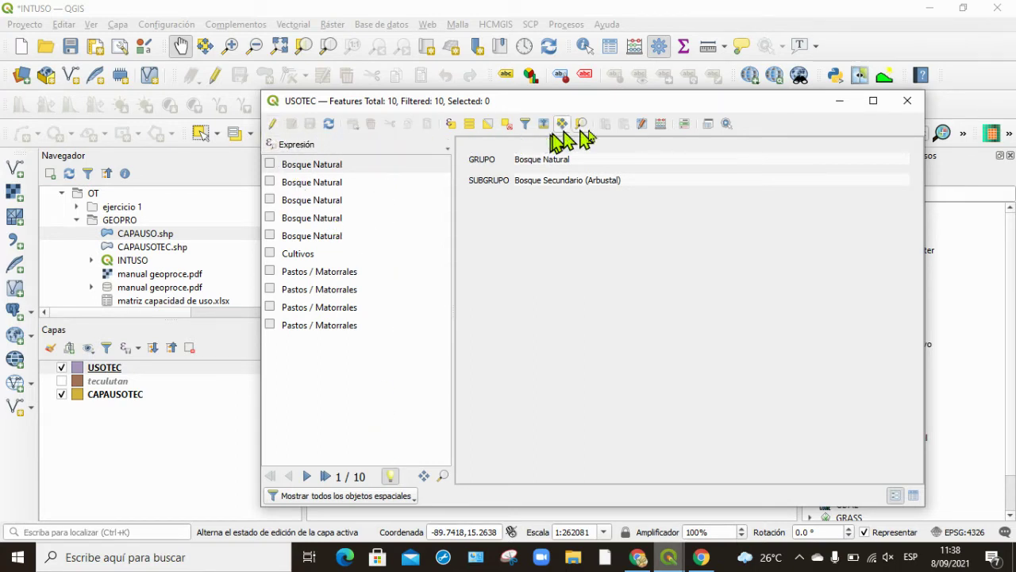
Enable editing with multi-edit mode in the USOTEC attribute table.
left_click(644, 124)
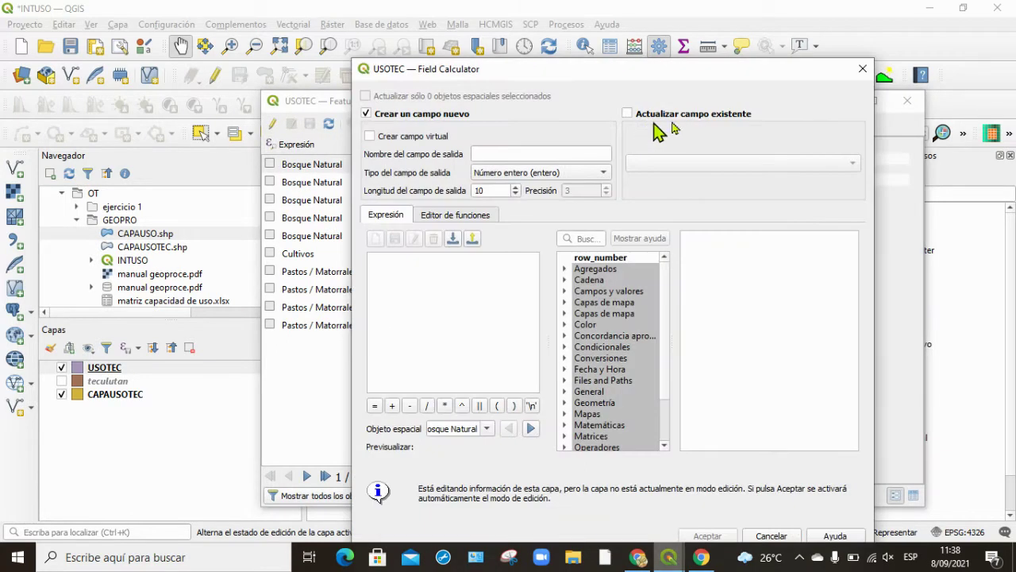
left_click(863, 68)
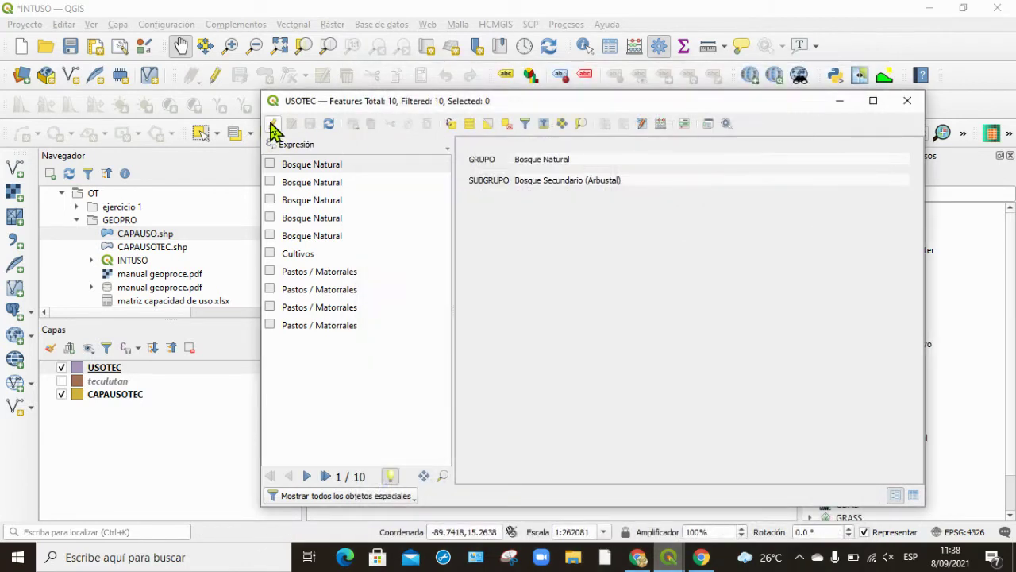
left_click(272, 125)
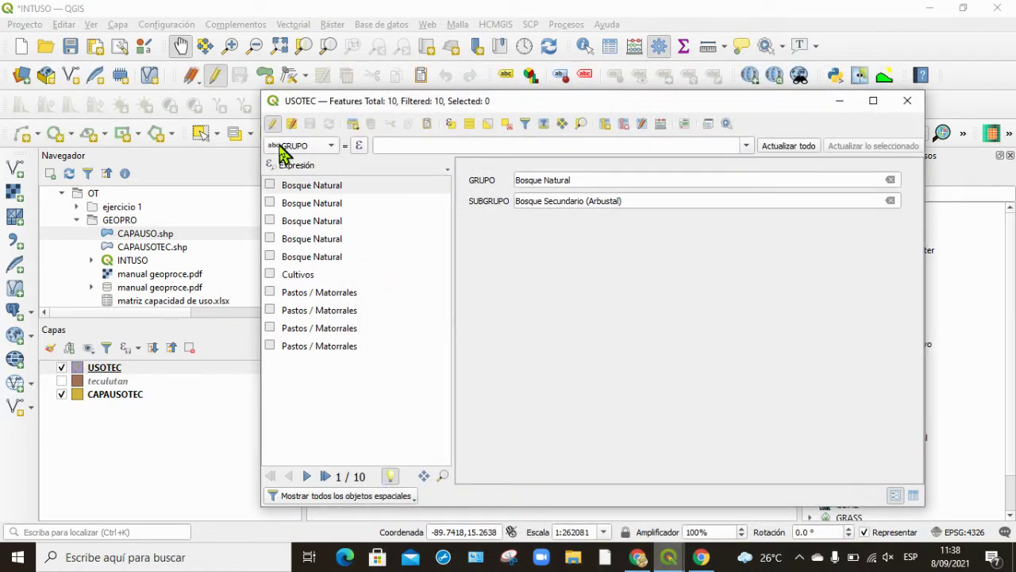
left_click(291, 124)
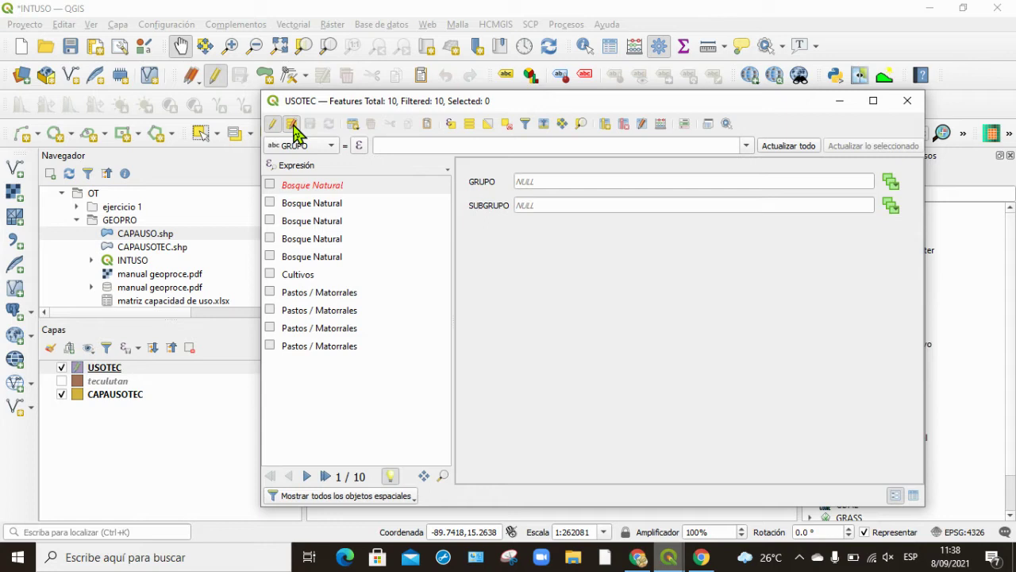
Paste the clipboard content as a feature into USOTEC and dock its attribute table.
left_click(428, 125)
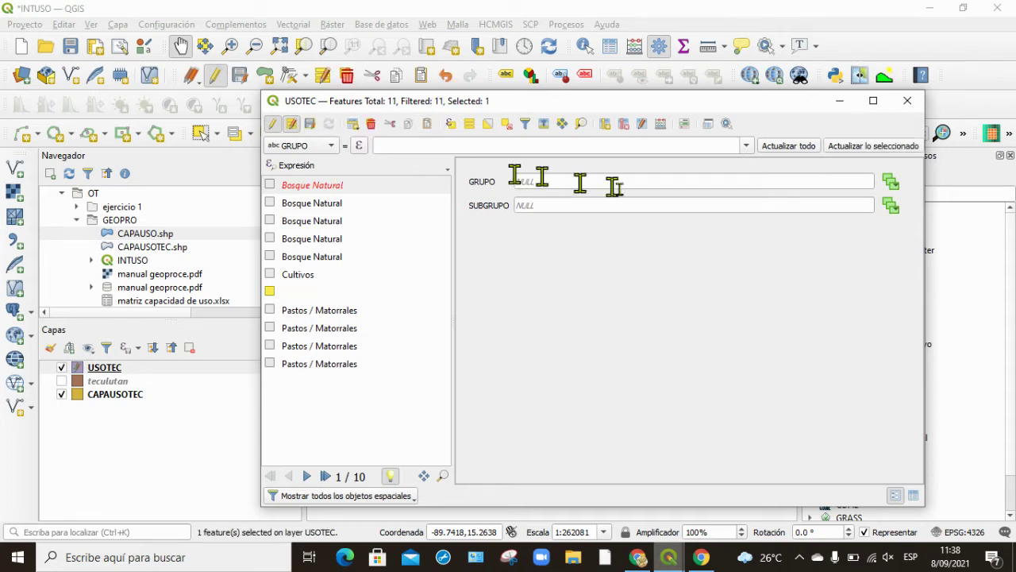
left_click(708, 124)
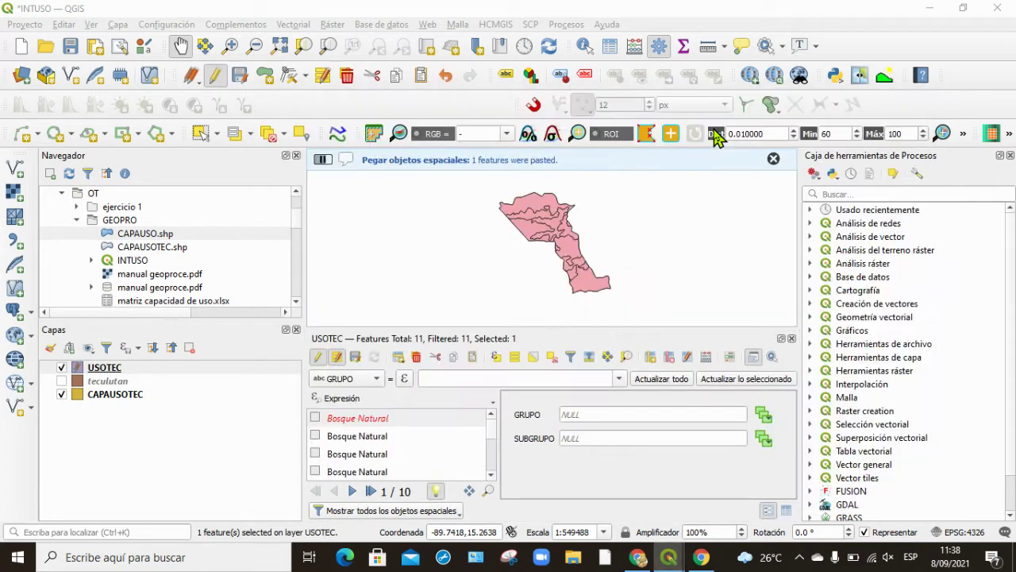
Examine the CAPACIDAD values in CAPAUSOTEC's attribute table using table view, and close it.
right_click(100, 395)
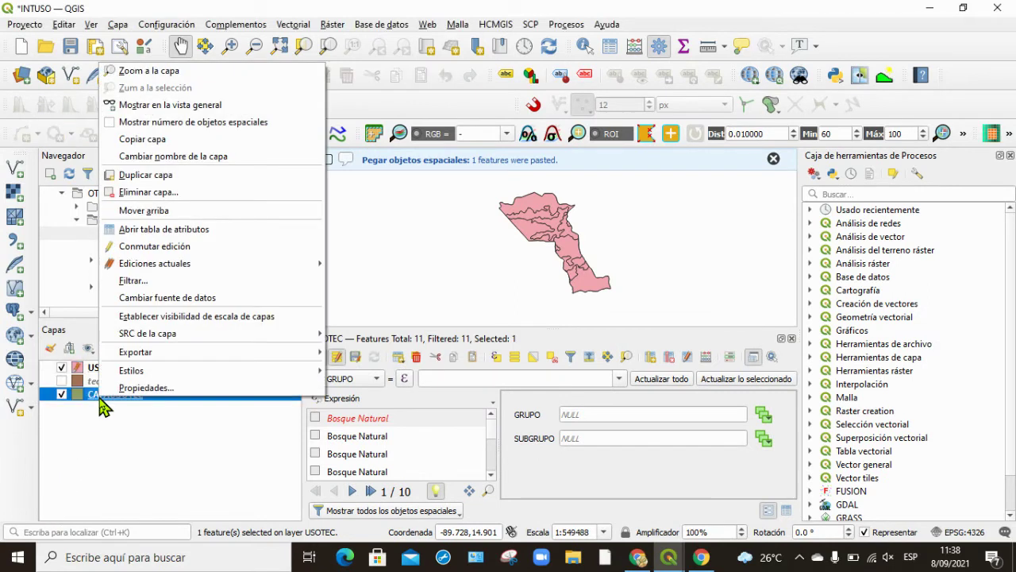
left_click(148, 230)
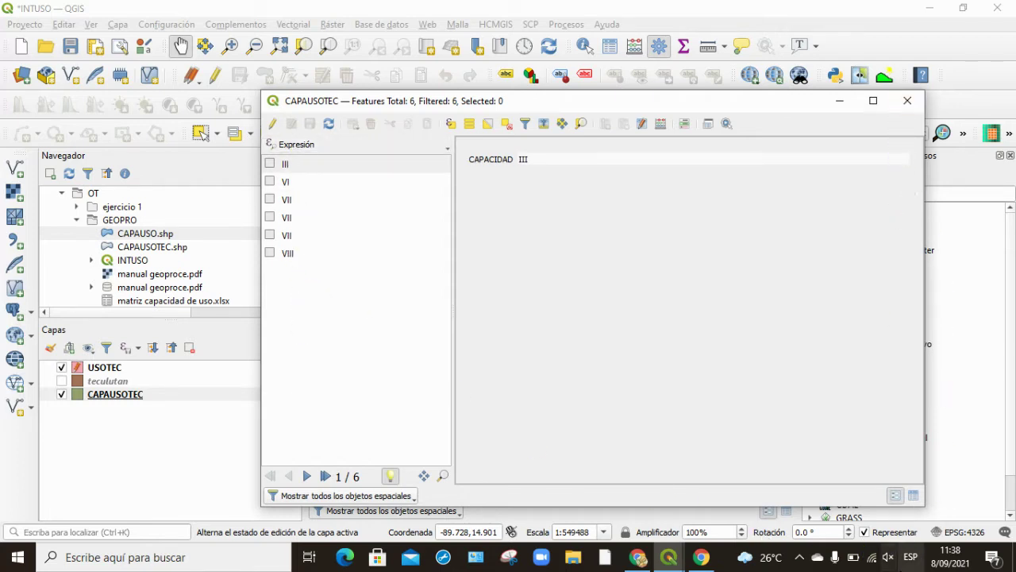
left_click(913, 495)
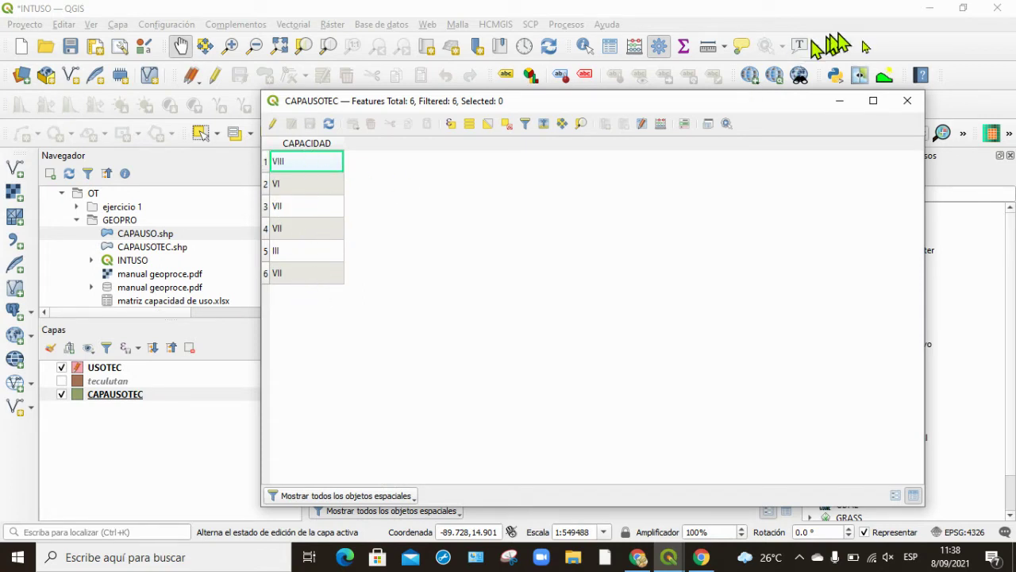
left_click(911, 102)
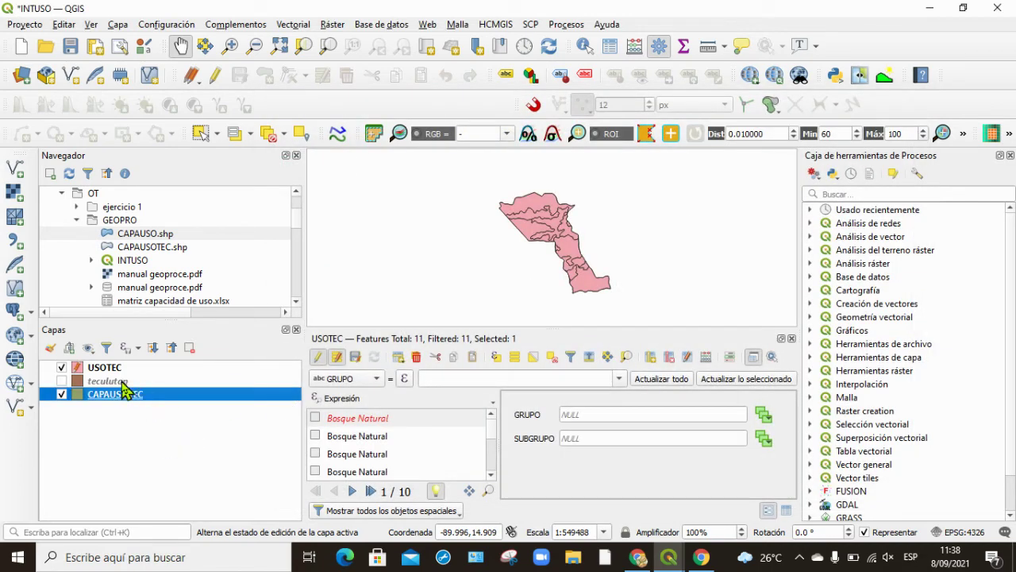
Reopen the USOTEC attribute table and stop editing, saving the changes to the layer.
left_click(113, 370)
right_click(113, 371)
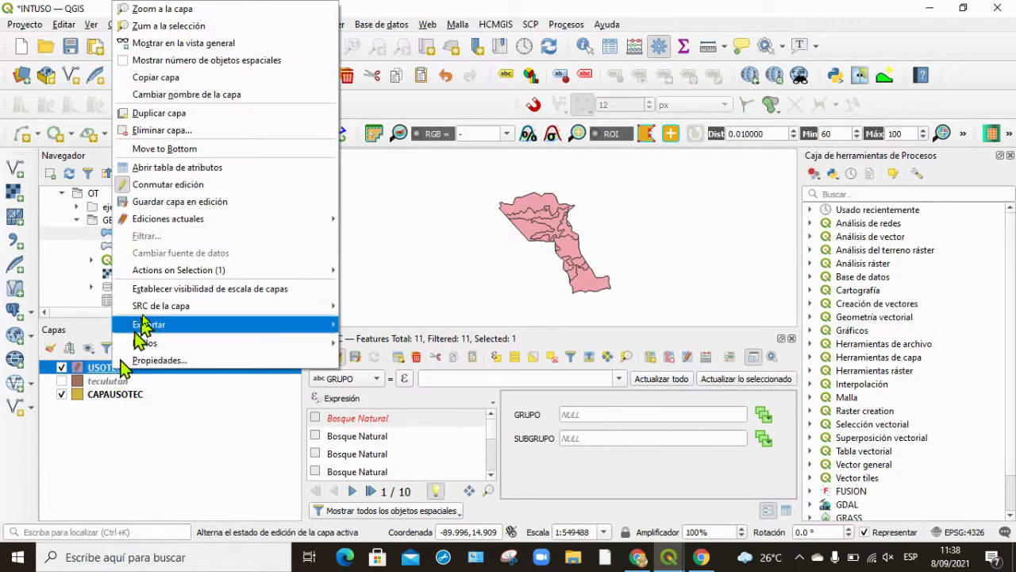
left_click(158, 168)
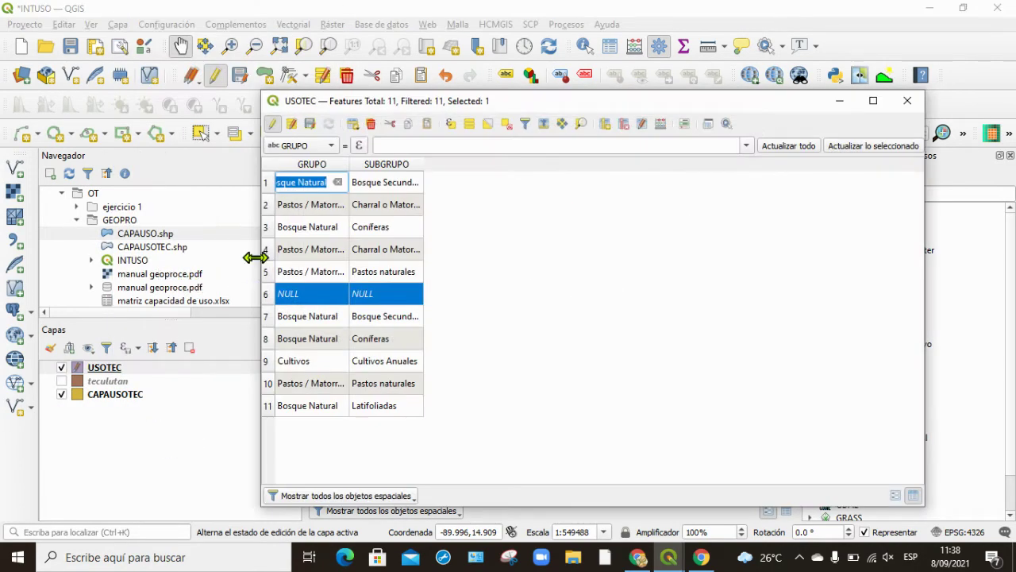
left_click(490, 219)
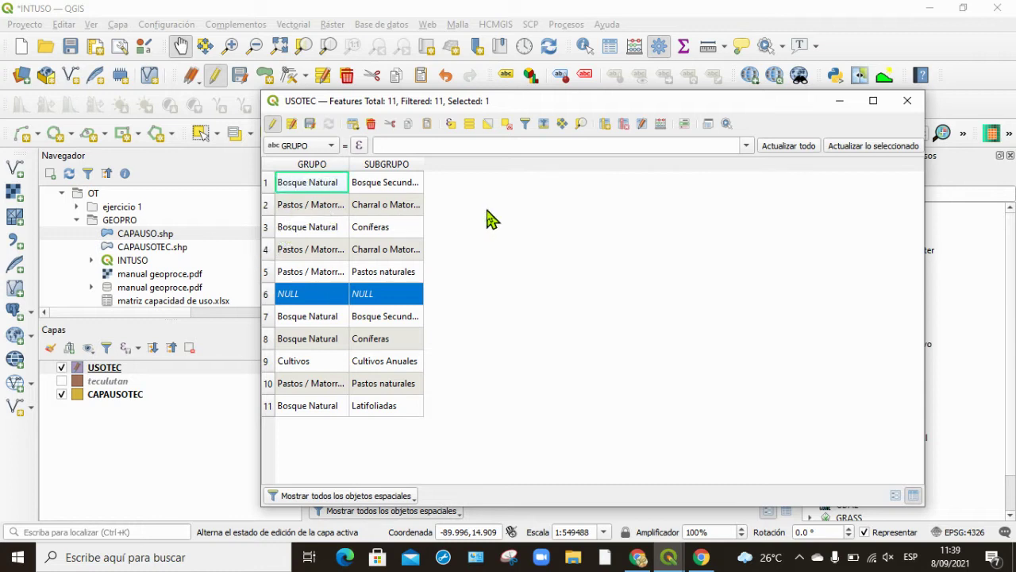
left_click(274, 124)
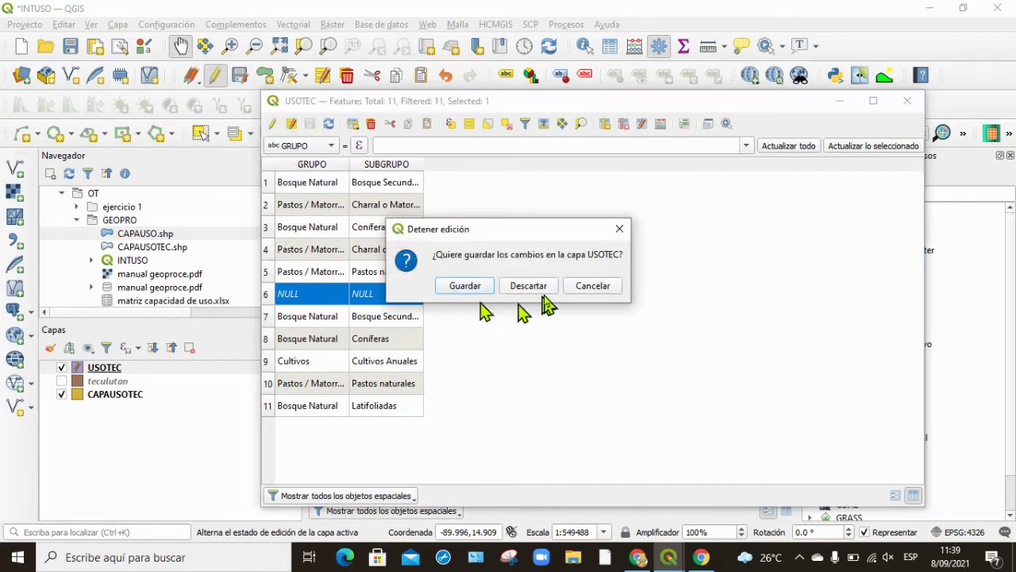
left_click(481, 290)
left_click(516, 294)
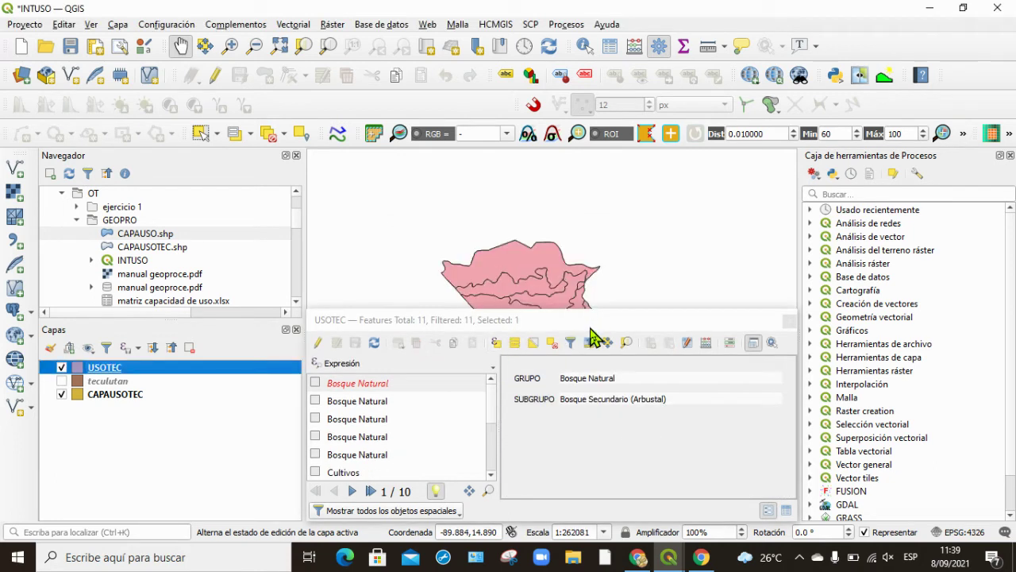
Examine GRUPO and SUBGRUPO in the undocked, enlarged USOTEC table with a wider SUBGRUPO column, and close the table.
left_click_drag(593, 340, 443, 19)
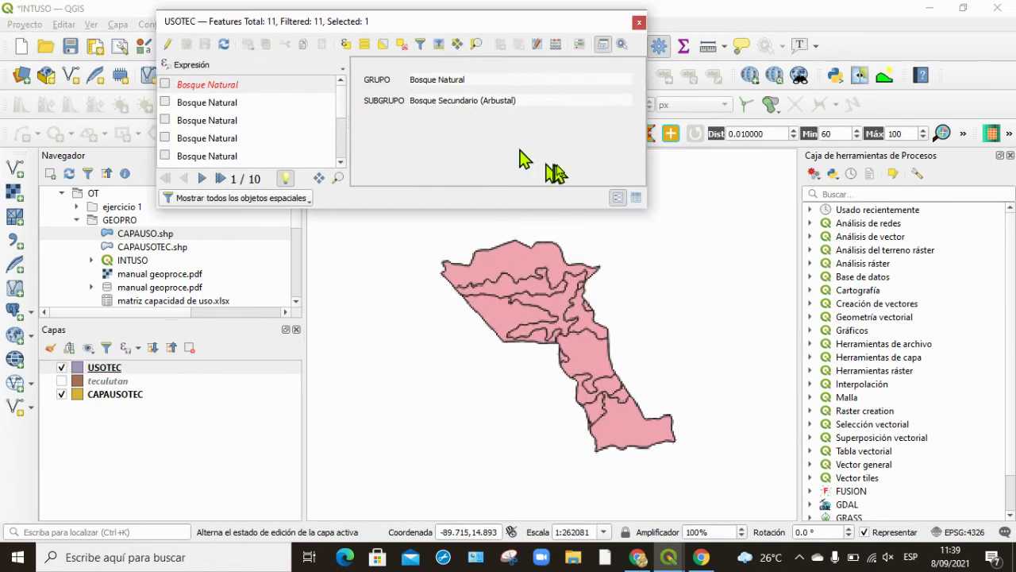
left_click(636, 197)
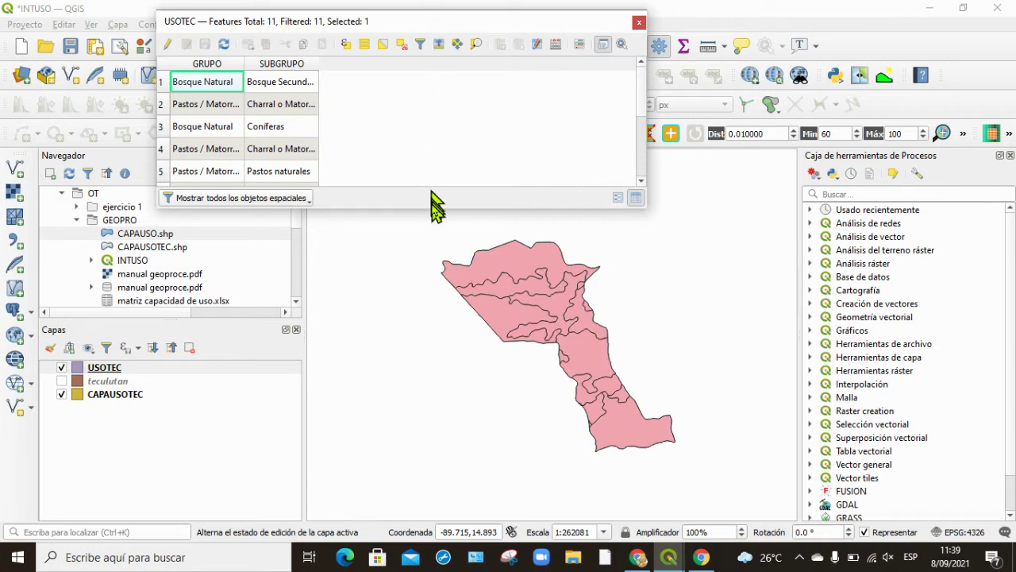
left_click_drag(432, 212, 445, 472)
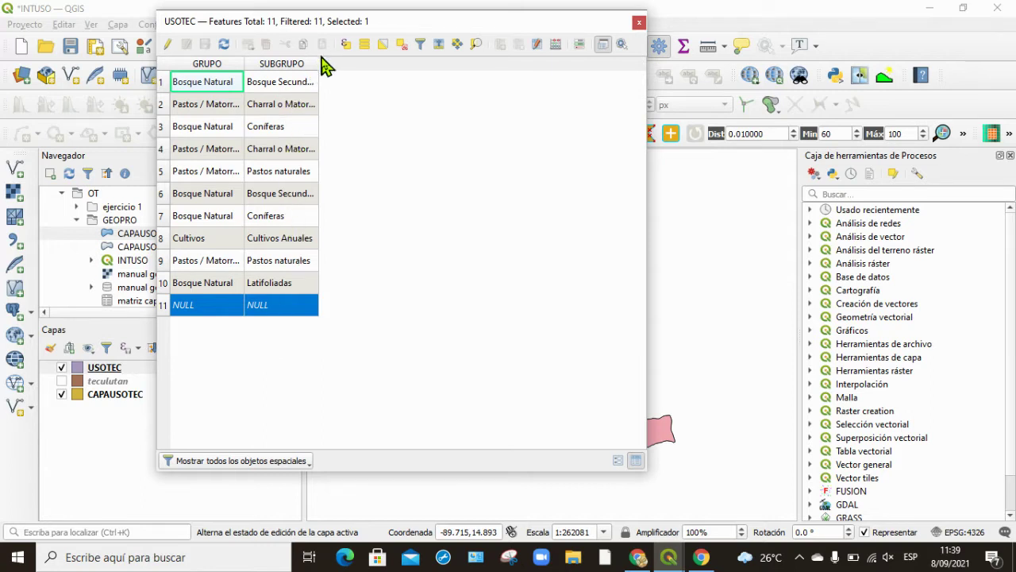
left_click_drag(317, 64, 338, 63)
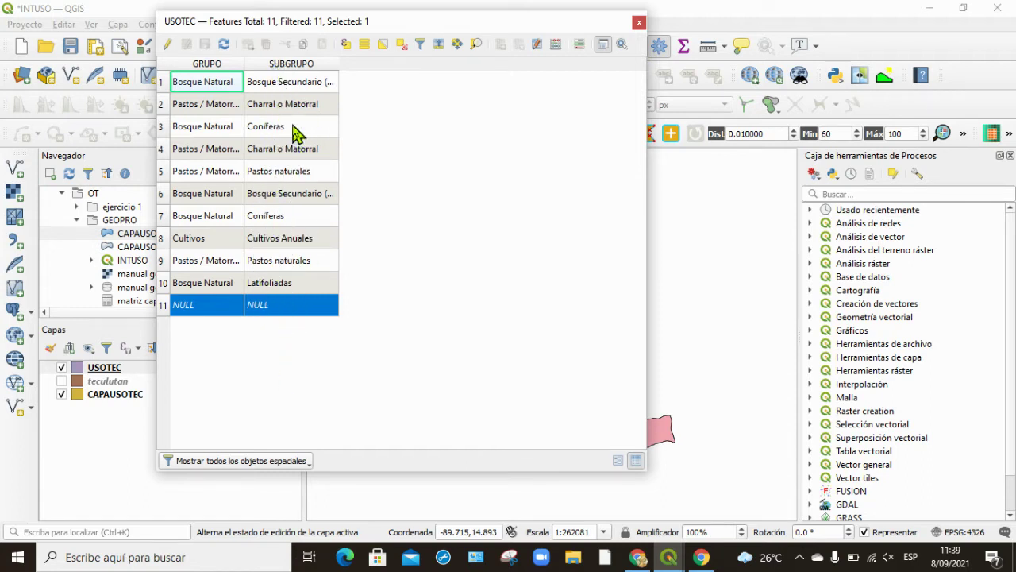
left_click(639, 23)
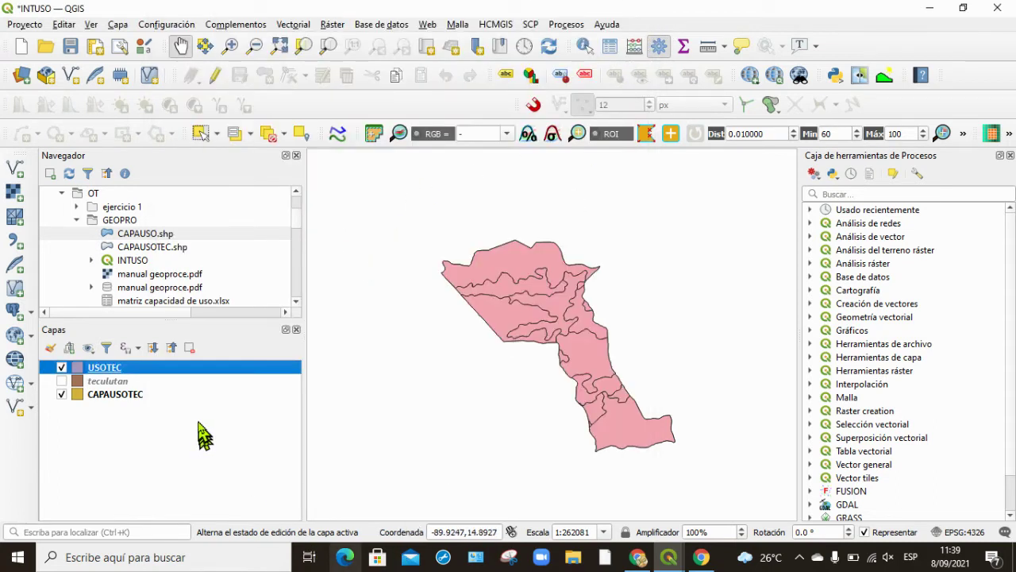
Intersect input layer USOTEC with overlay layer CAPAUSOTEC using the Intersection geoprocessing tool, output to a temporary layer, and close the tool.
left_click(312, 26)
mouse_move(297, 25)
mouse_move(309, 62)
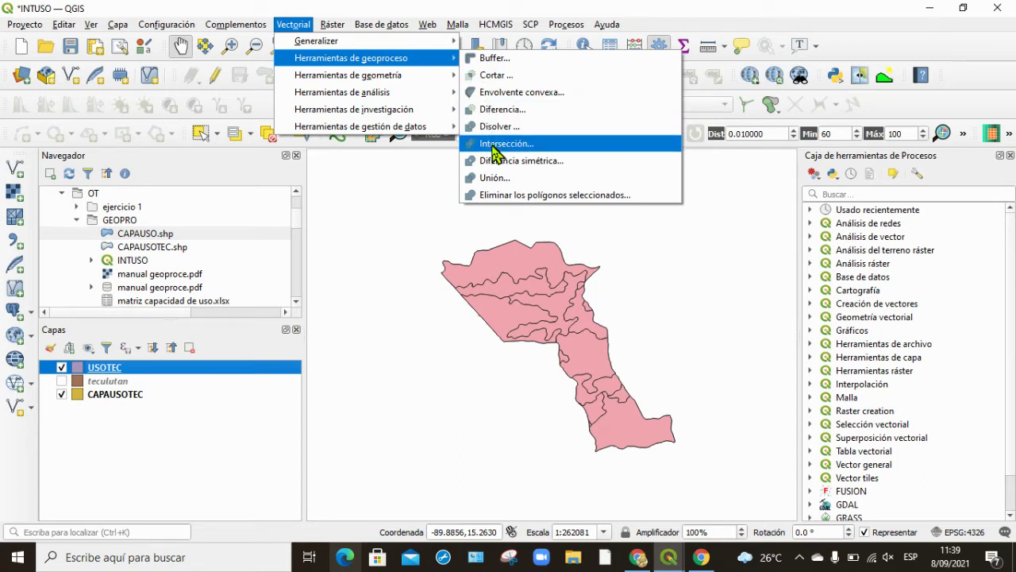
left_click(495, 151)
left_click_drag(732, 85, 490, 85)
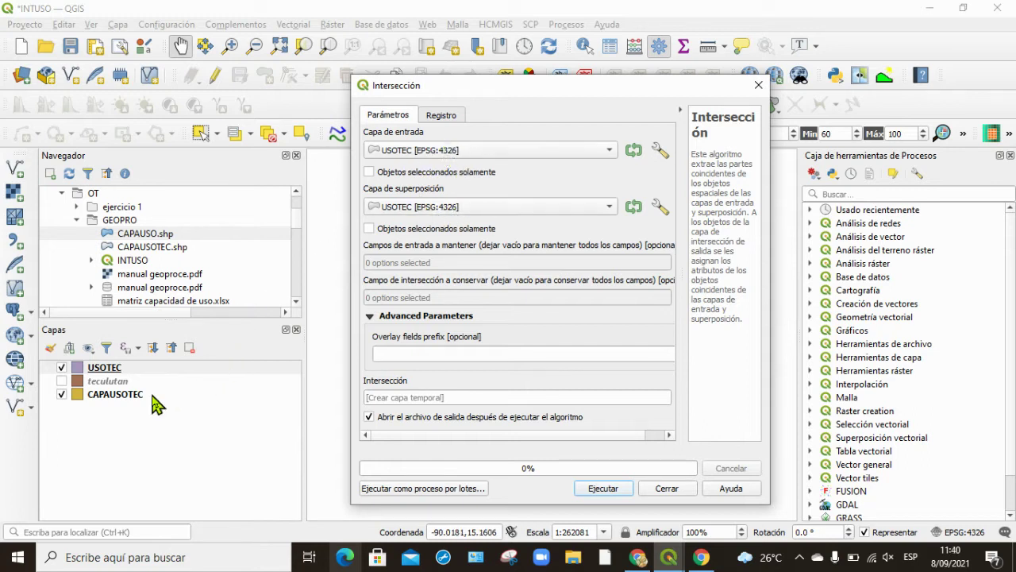
left_click(611, 208)
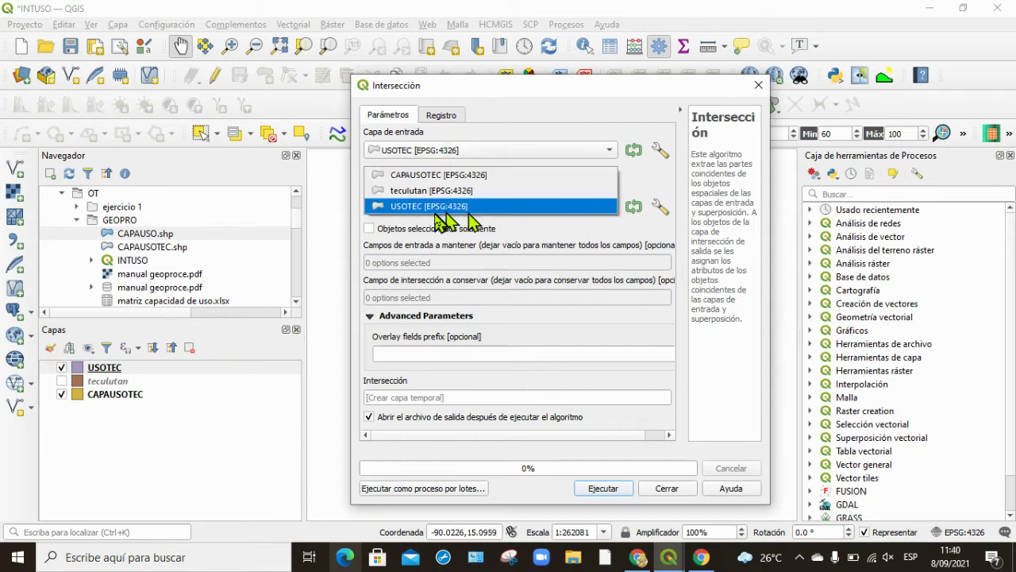
left_click(435, 176)
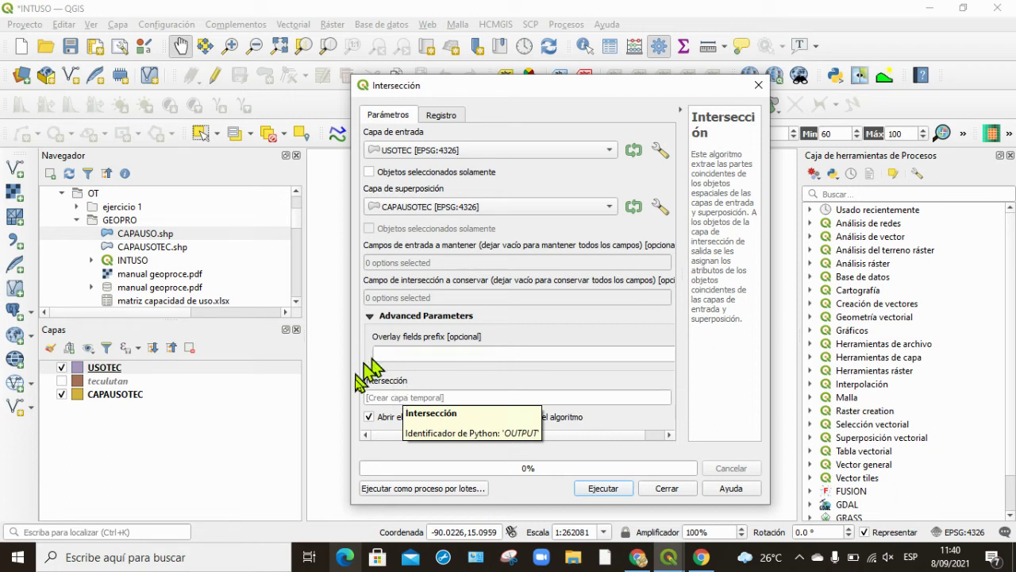
left_click(412, 398)
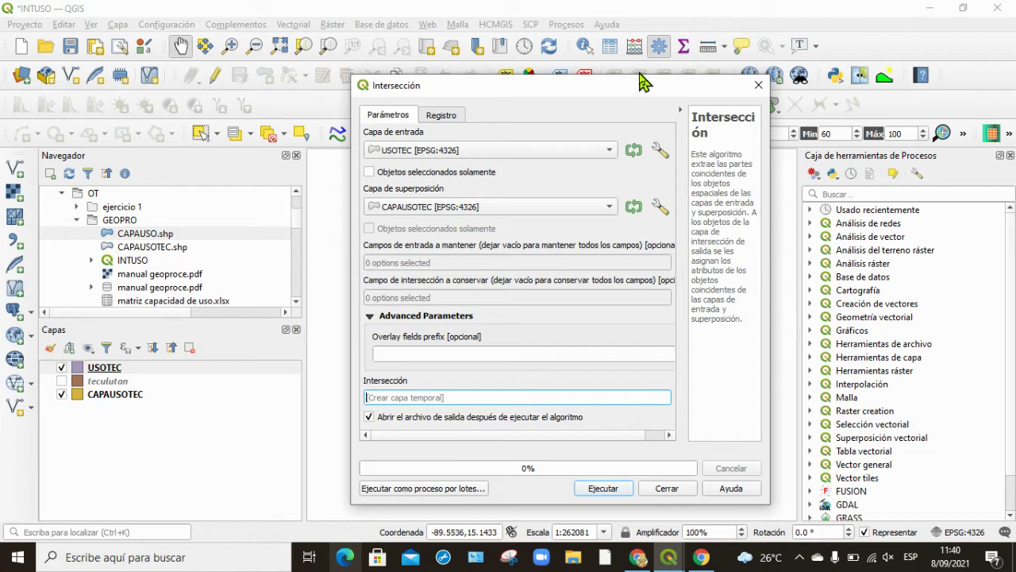
left_click_drag(640, 77, 639, 29)
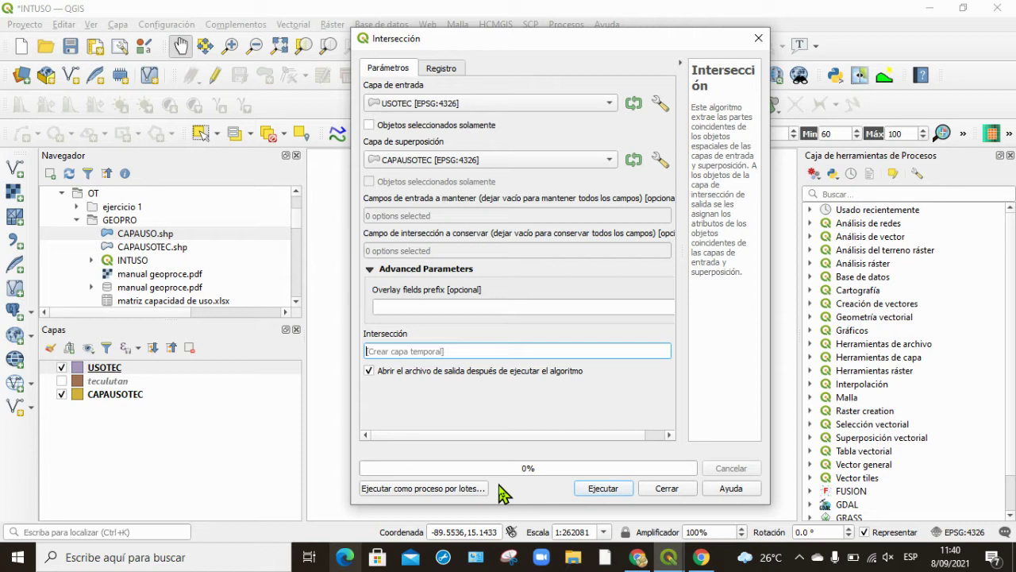
left_click(604, 489)
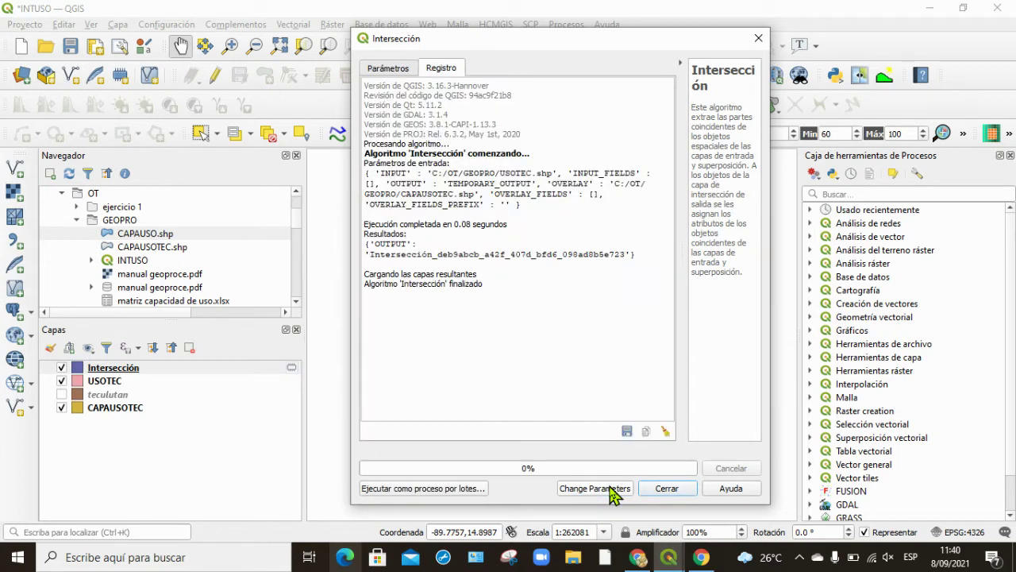
left_click(663, 490)
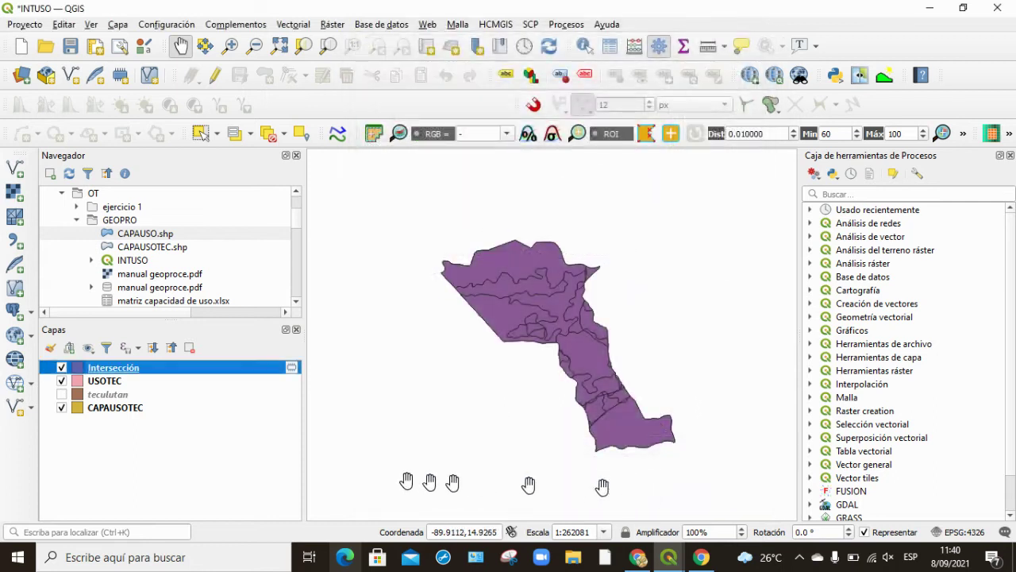
Open the attribute table of the Intersección layer and sort its rows by CAPACIDAD in ascending order.
scroll(586, 330, "up", 5)
scroll(585, 330, "down", 5)
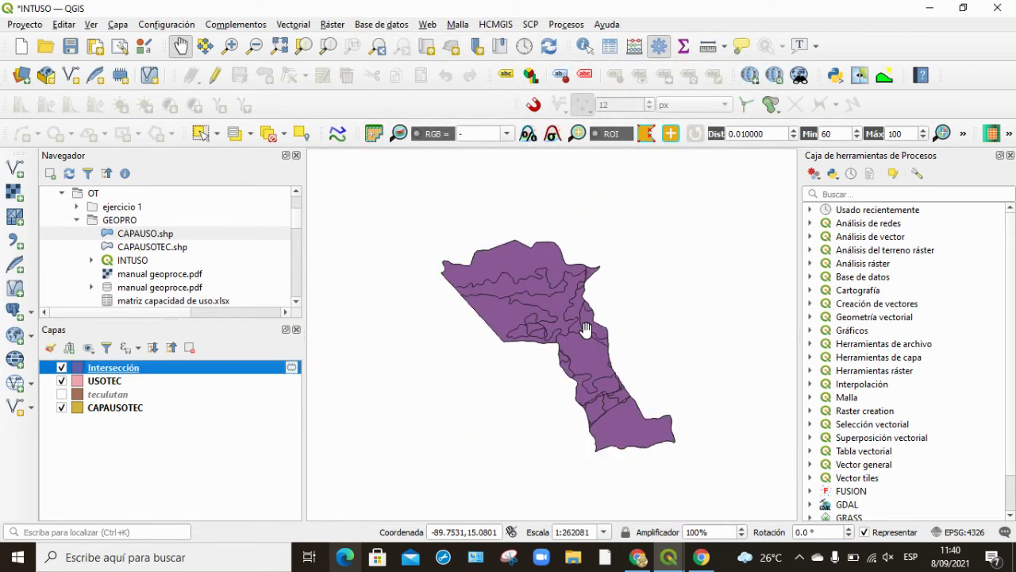
right_click(131, 377)
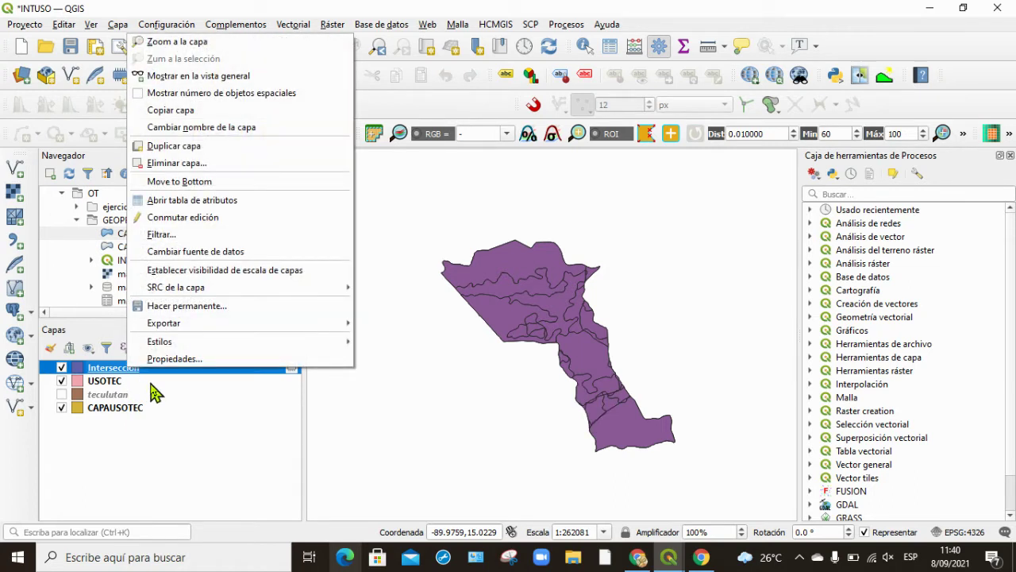
left_click(189, 201)
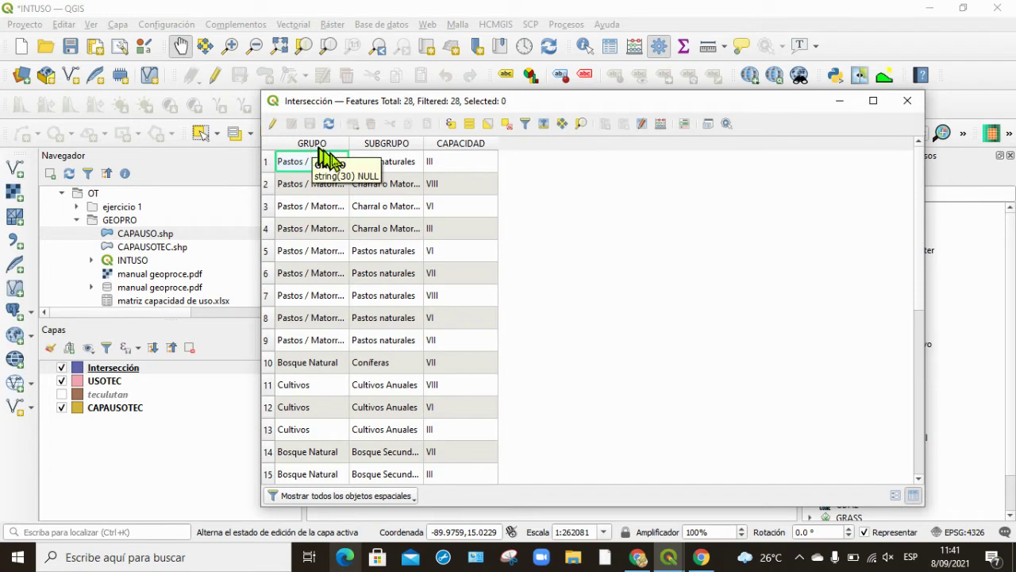
left_click(458, 146)
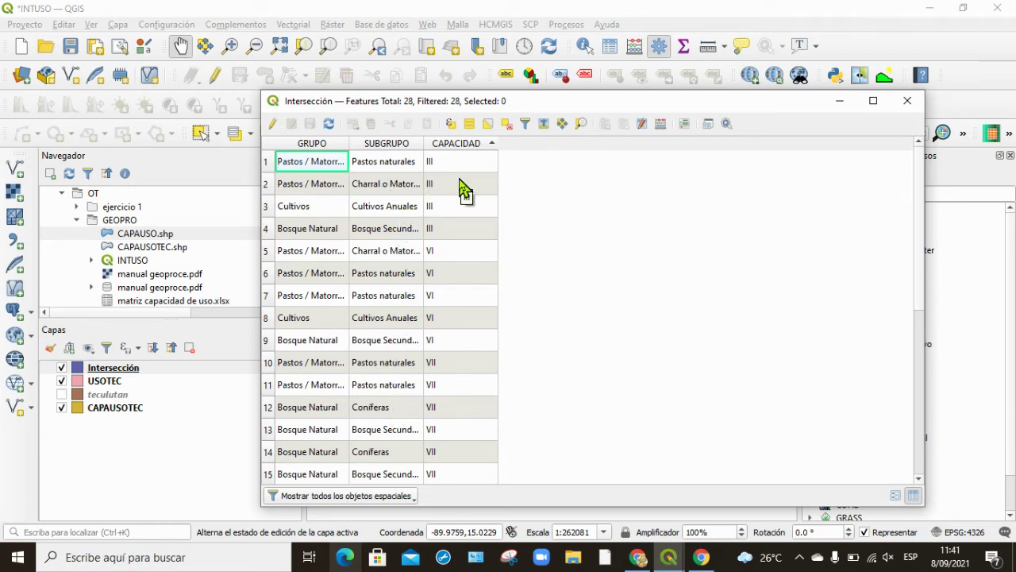
Switch to Word, open the recent document LECCION III.B, and examine the land-use capacity matrix and the use-intensity codes.
left_click(182, 559)
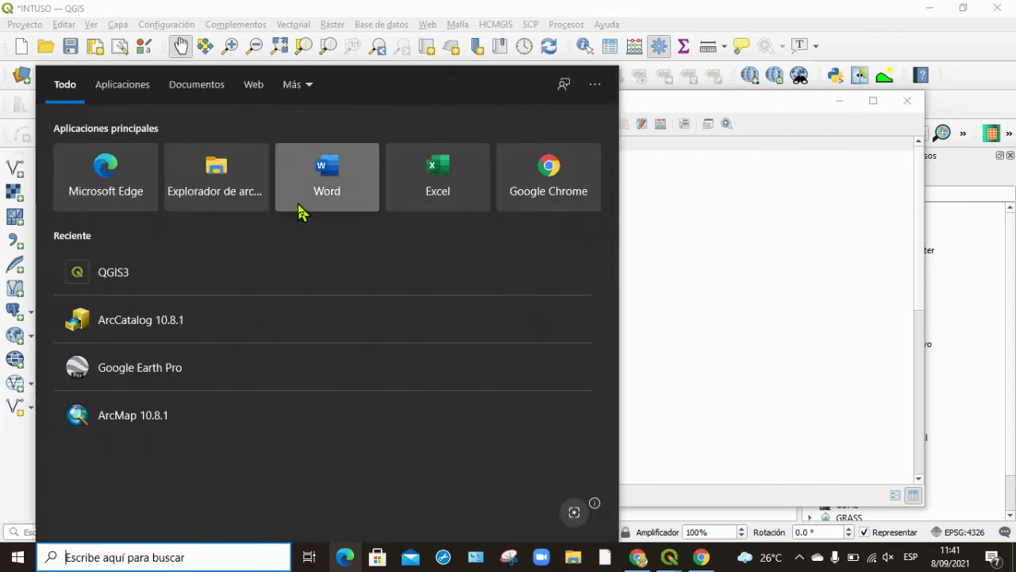
left_click(325, 182)
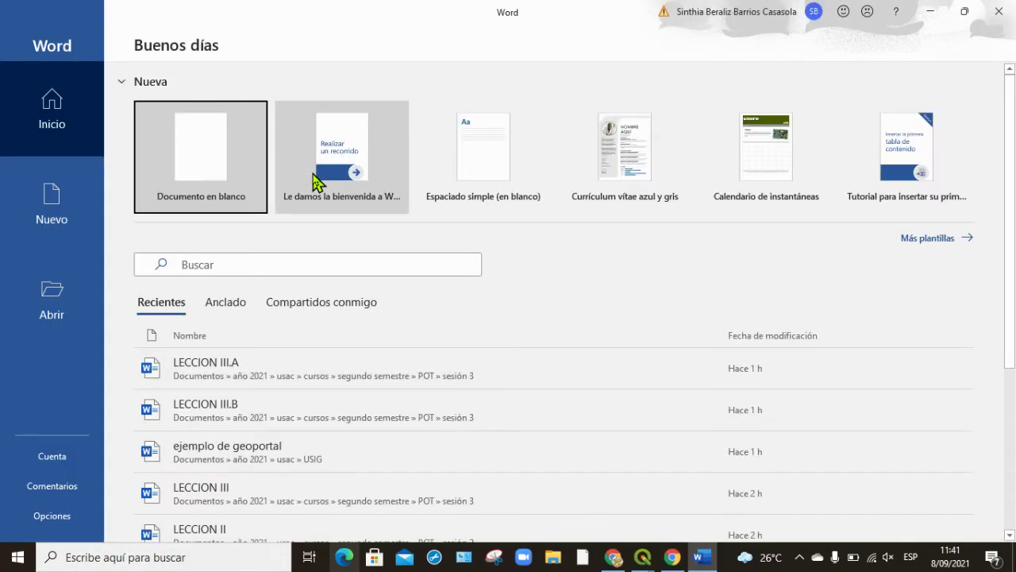
left_click(268, 411)
scroll(274, 379, "down", 10)
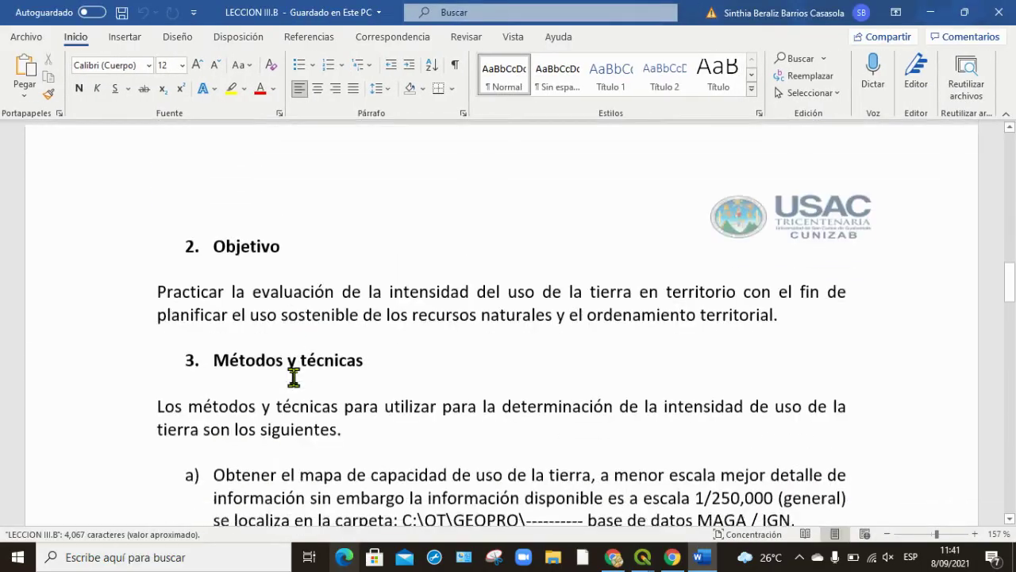
scroll(294, 378, "down", 8)
scroll(294, 382, "up", 4)
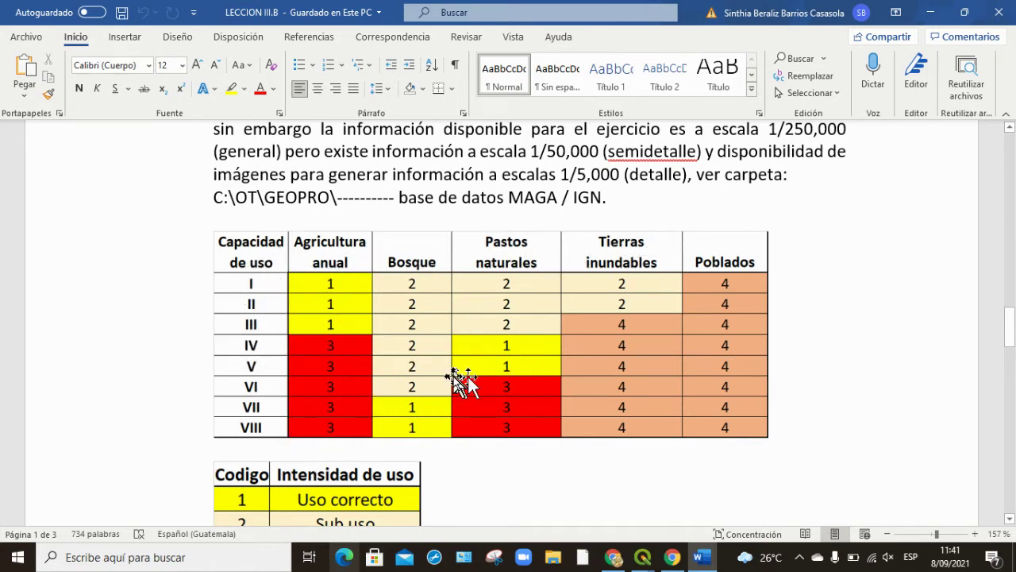
scroll(476, 369, "down", 3)
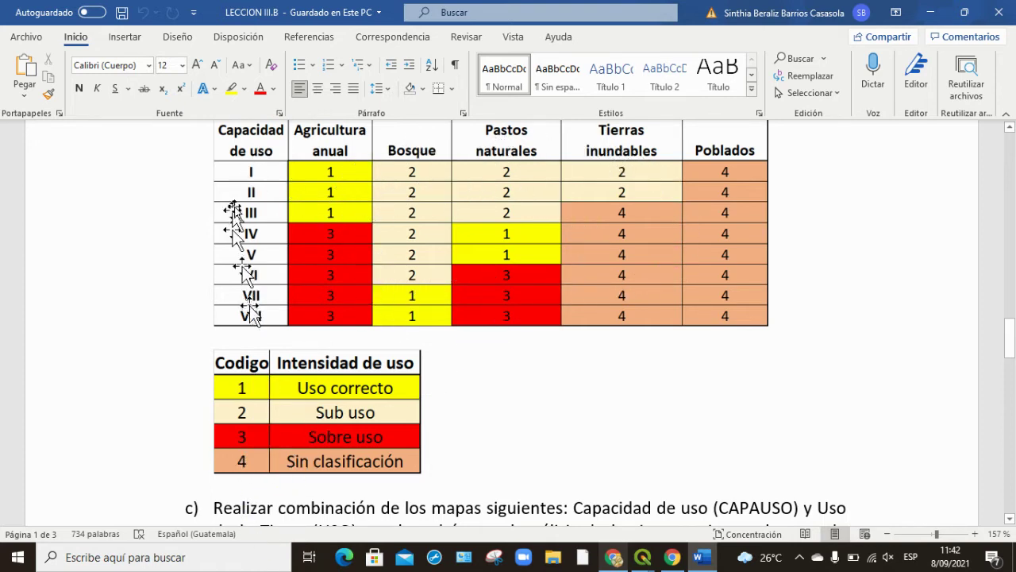
Return to the Intersección attribute table in QGIS and review its GRUPO, SUBGRUPO and CAPACIDAD combinations.
key("alt+Tab")
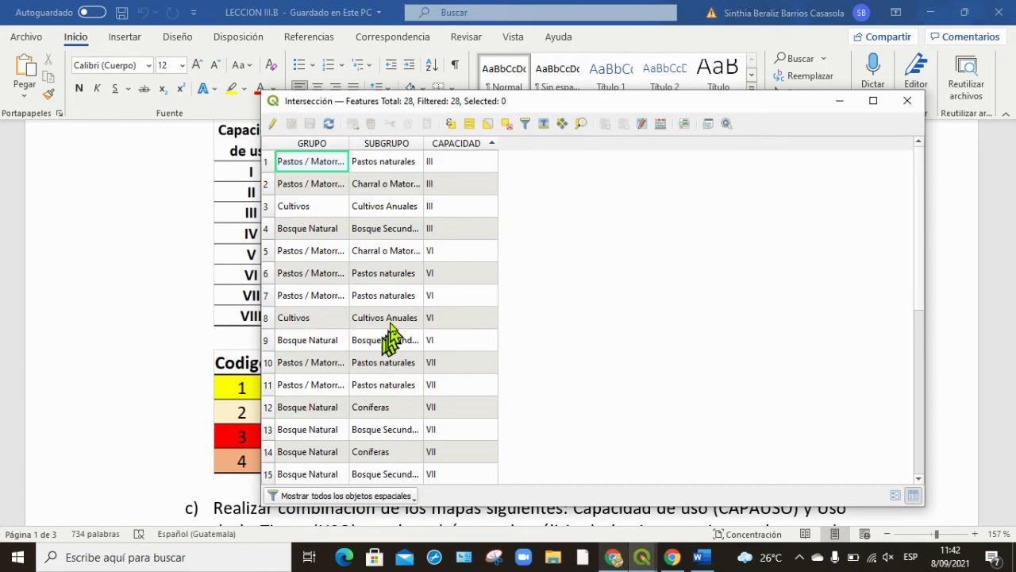
key("alt+Tab")
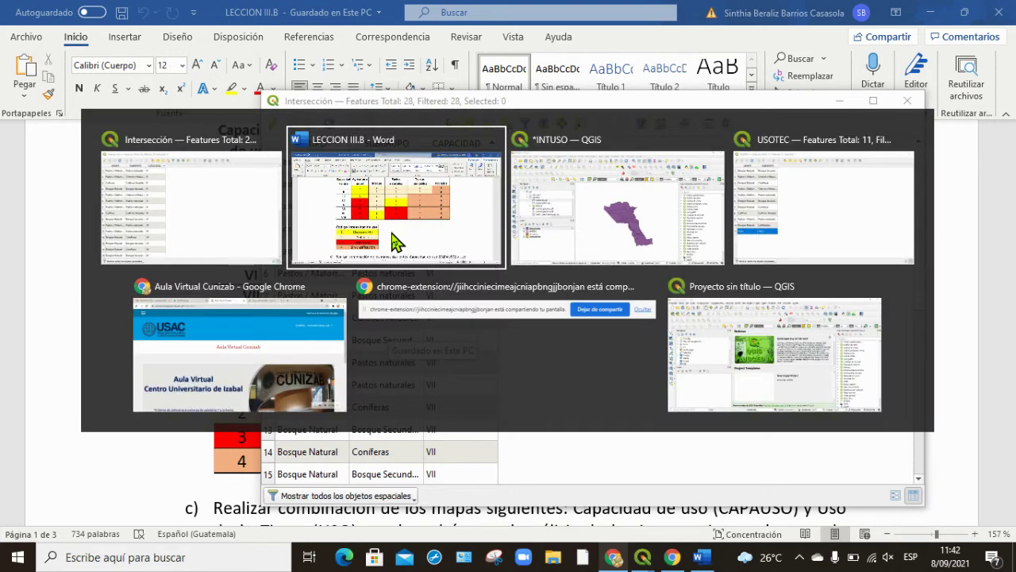
key("alt+Tab")
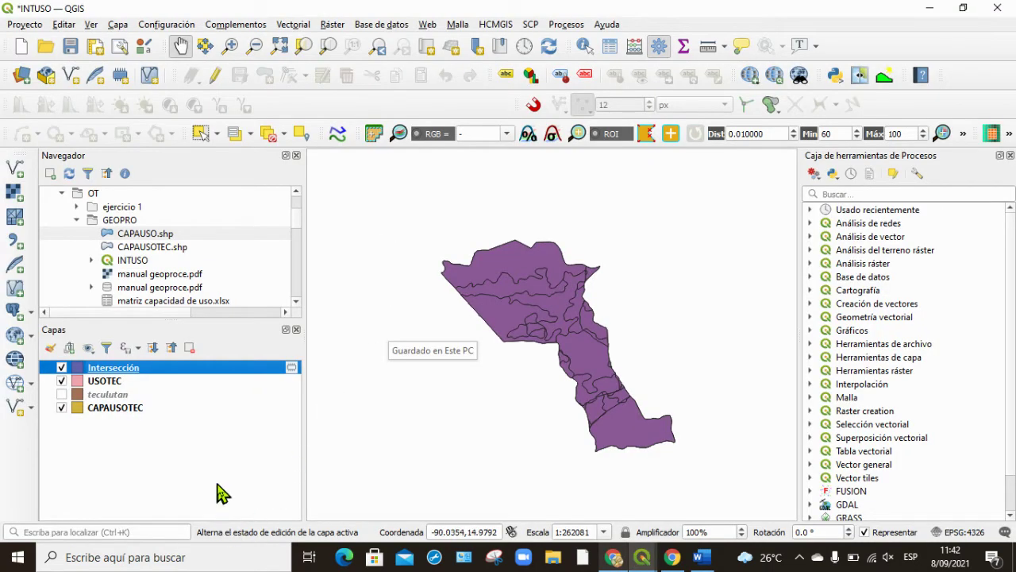
key("alt+Tab")
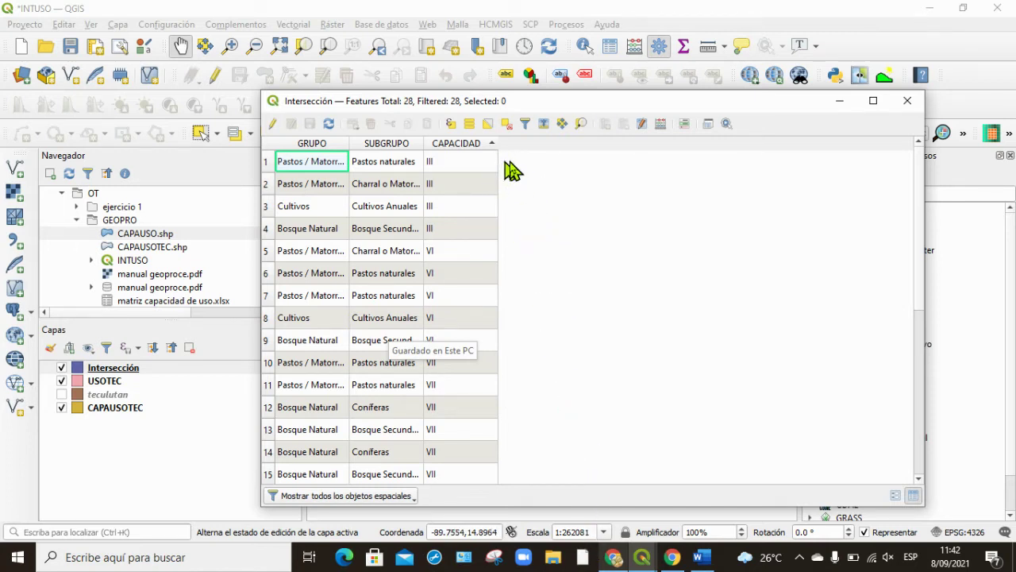
scroll(467, 262, "down", 5)
scroll(467, 262, "up", 5)
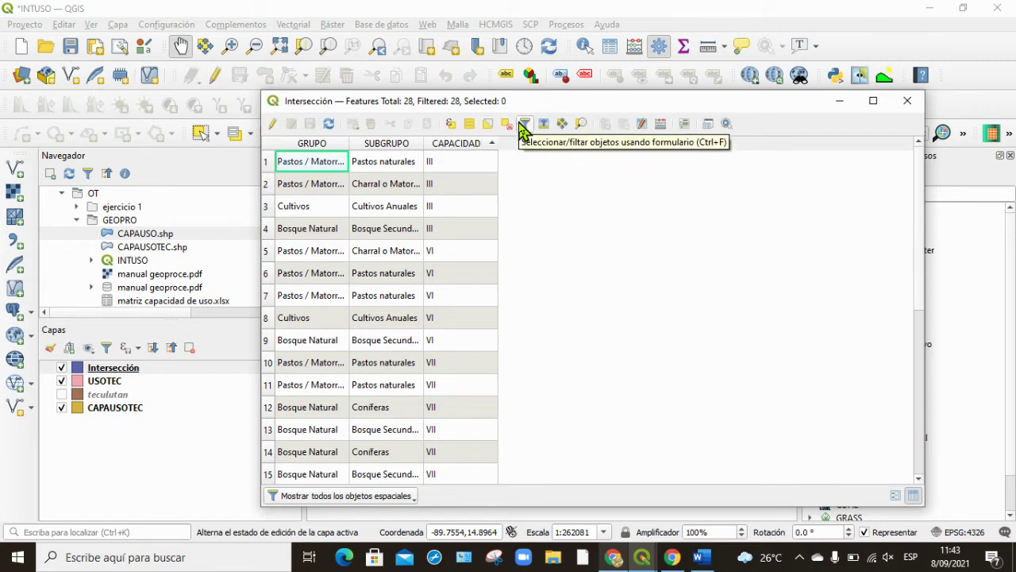
Start editing the Intersección table and add an integer field named INTUSO with a length of 3.
left_click(273, 127)
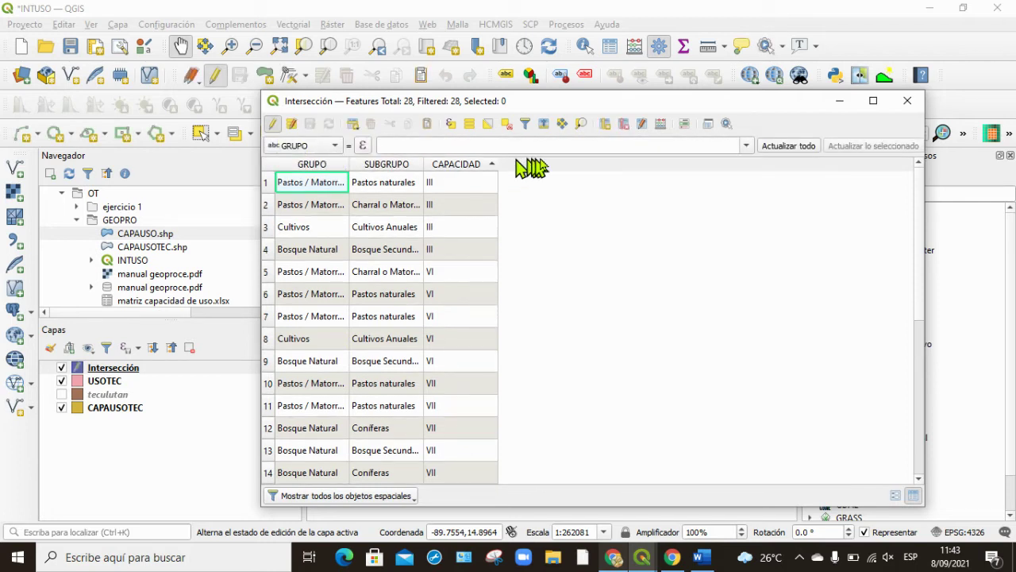
left_click(605, 127)
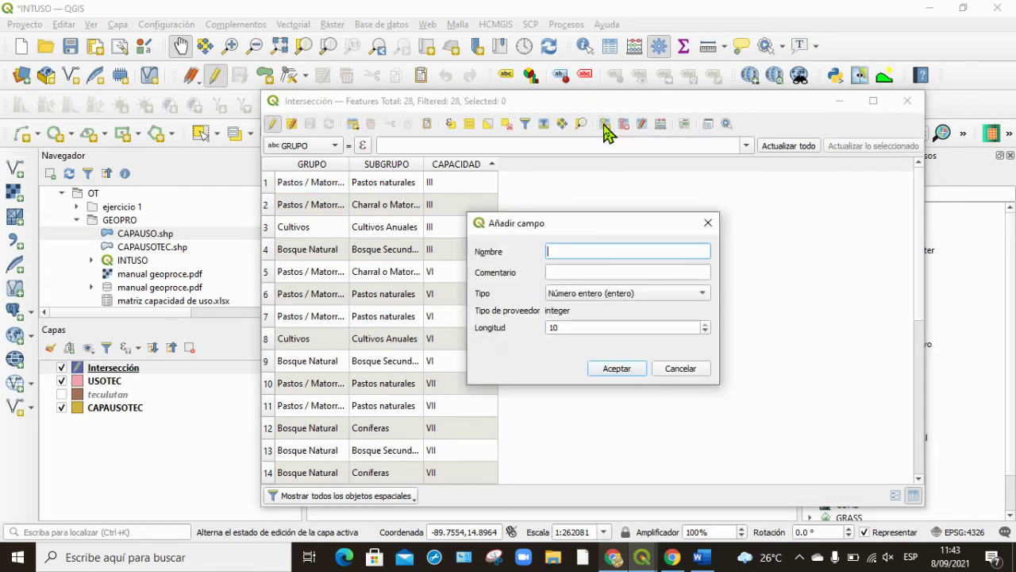
type("INTUSO")
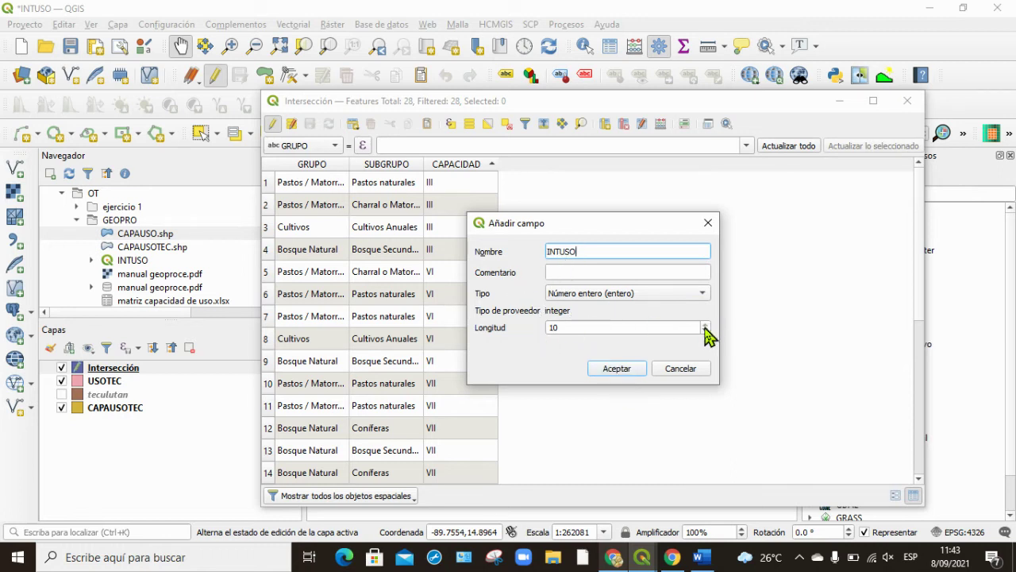
left_click_drag(567, 331, 499, 332)
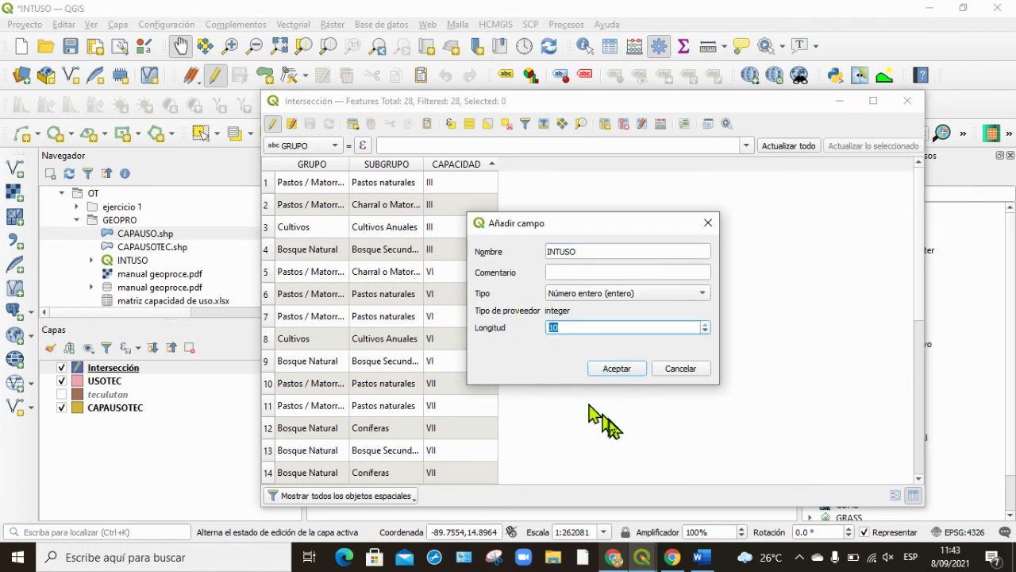
type("3")
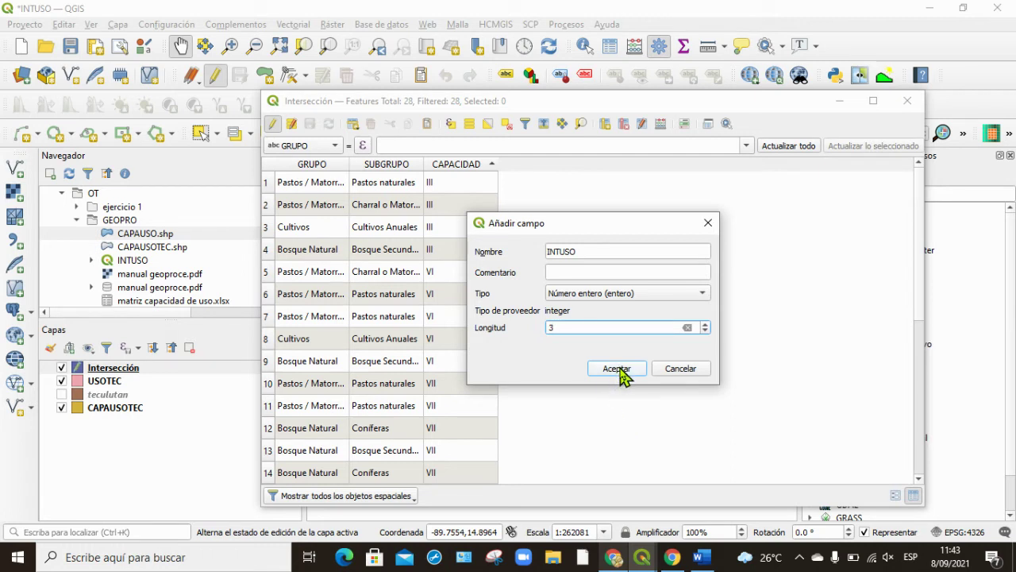
left_click(619, 369)
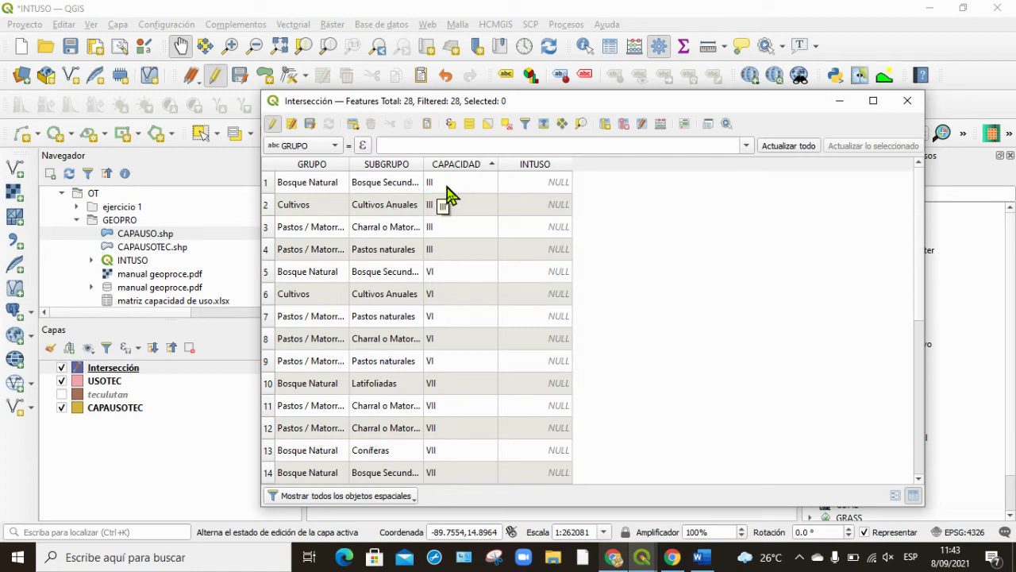
Switch to Word to check the intensity codes for capacity III in the matrix, and return to the Intersección table in QGIS.
key("alt+Tab")
key("alt+Tab")
key("Tab")
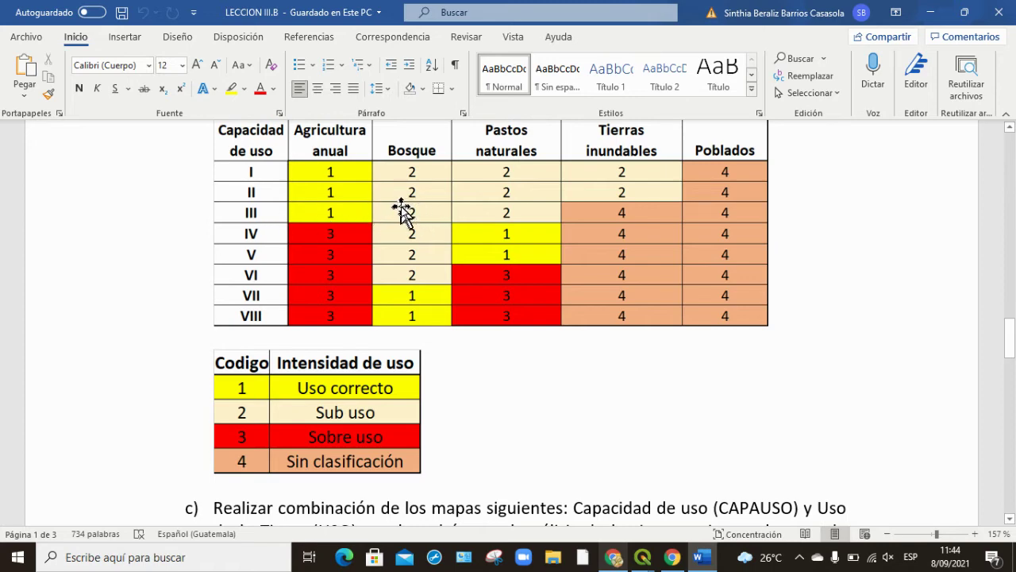
key("alt+Tab")
key("alt+Tab")
key("Tab")
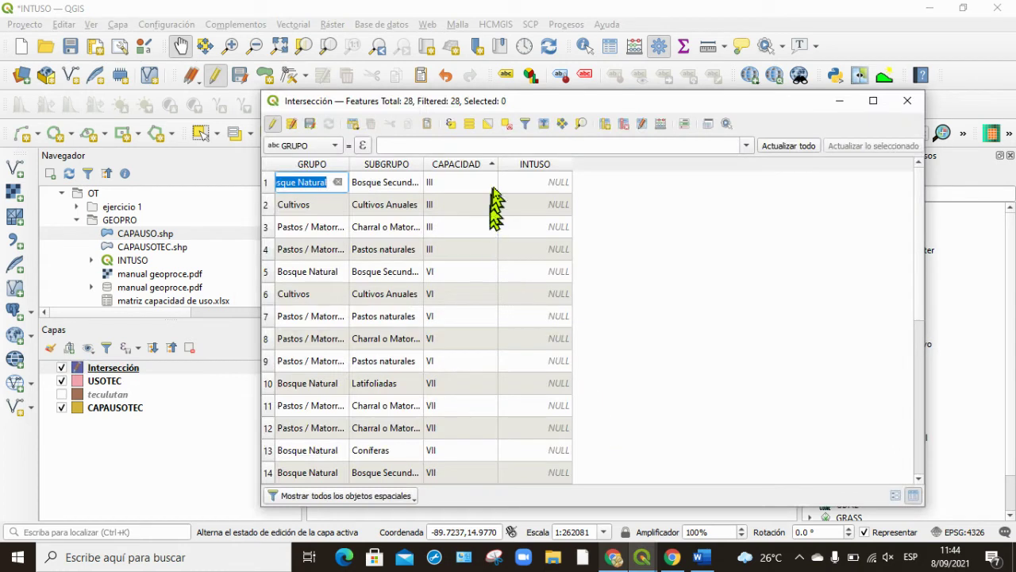
Enter INTUSO values 2, 1, 2 and 2 for the capacity III polygons in rows 1 to 4.
double_click(564, 185)
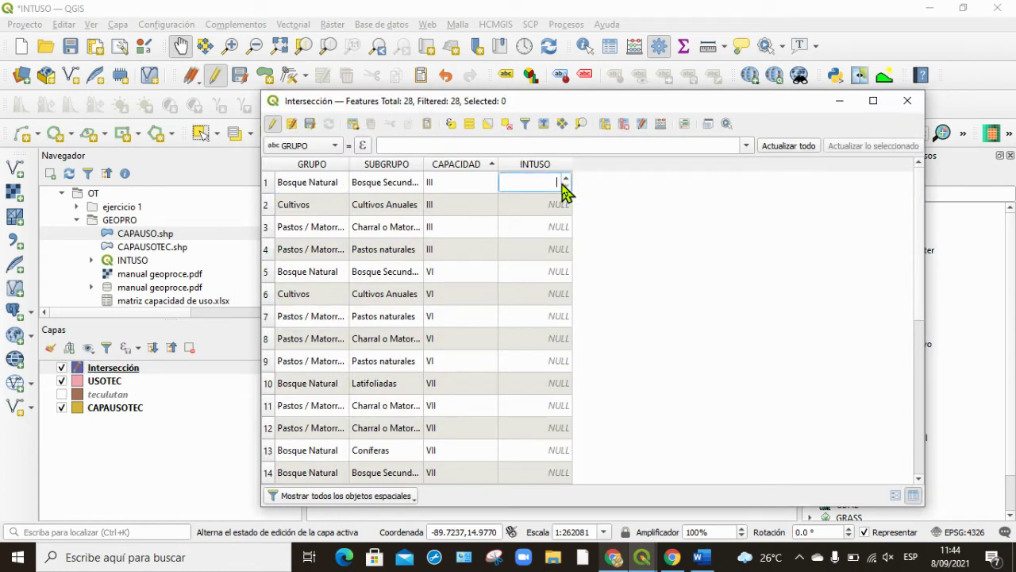
type("2")
double_click(539, 205)
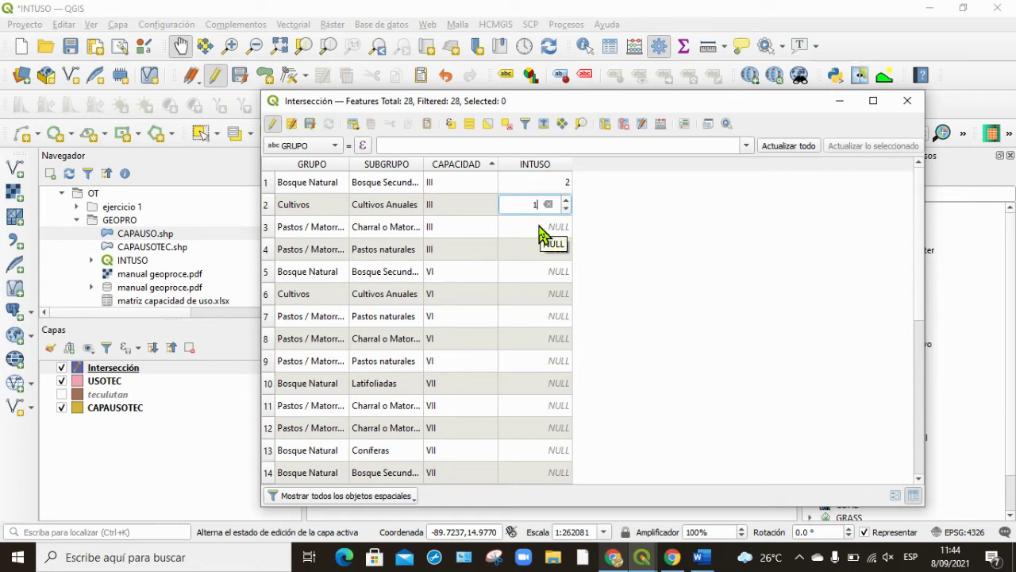
type("1")
double_click(539, 227)
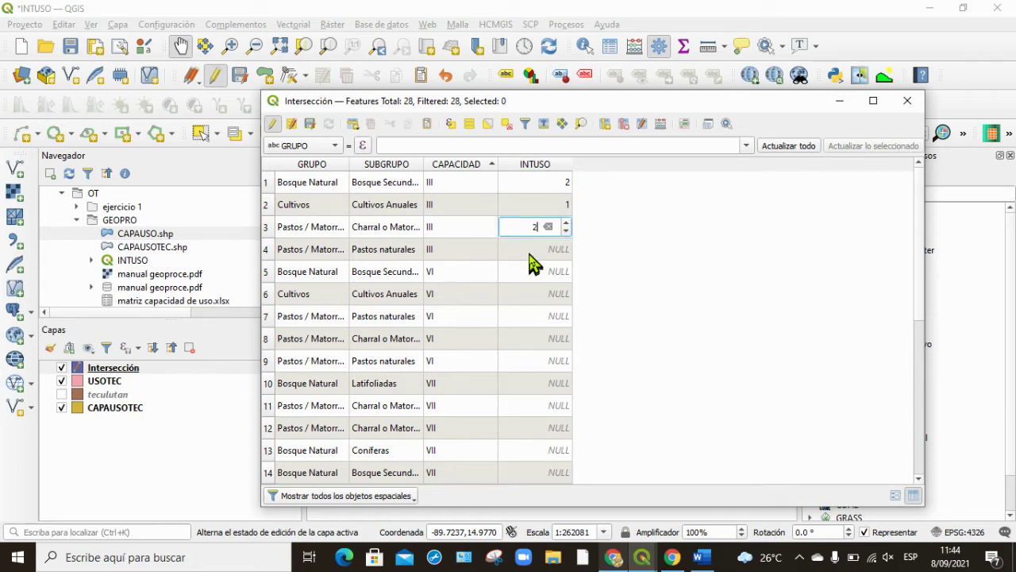
double_click(527, 251)
type("2")
Enter INTUSO values 1, 3, 2, 2 and 2 for the capacity VI polygons in rows 5 to 9.
double_click(523, 273)
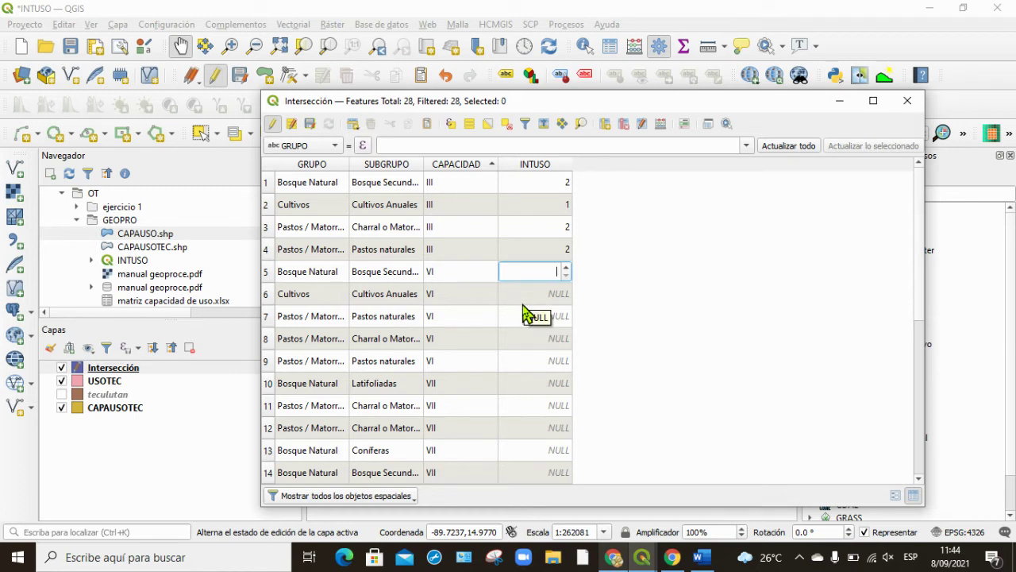
type("1")
double_click(524, 295)
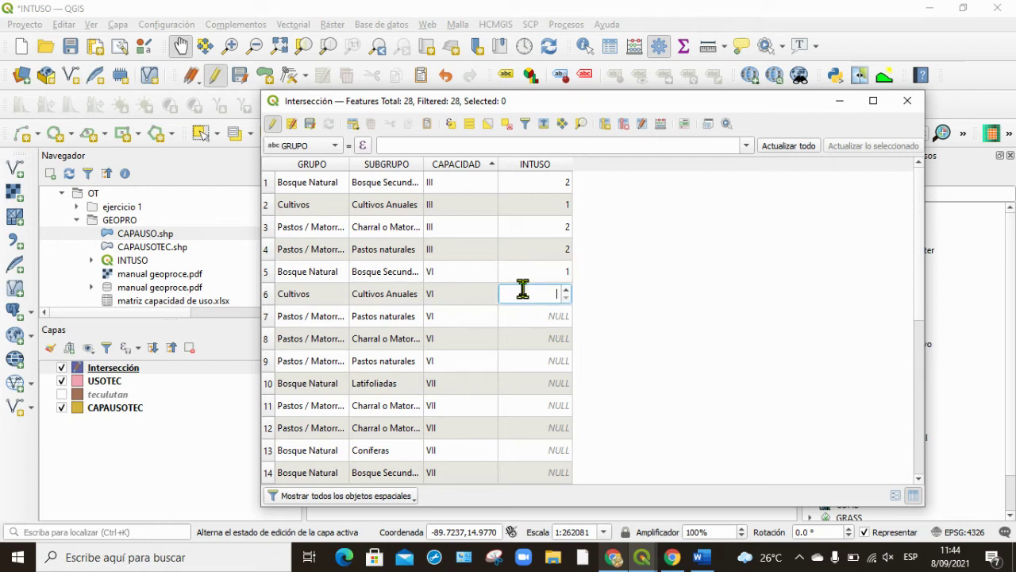
type("3")
double_click(534, 317)
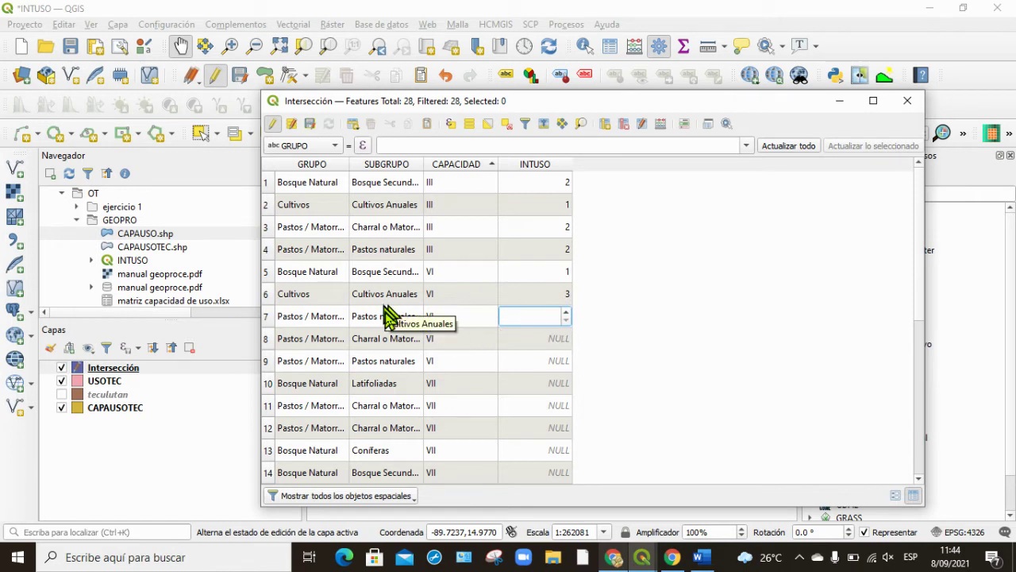
type("2")
double_click(545, 339)
type("2")
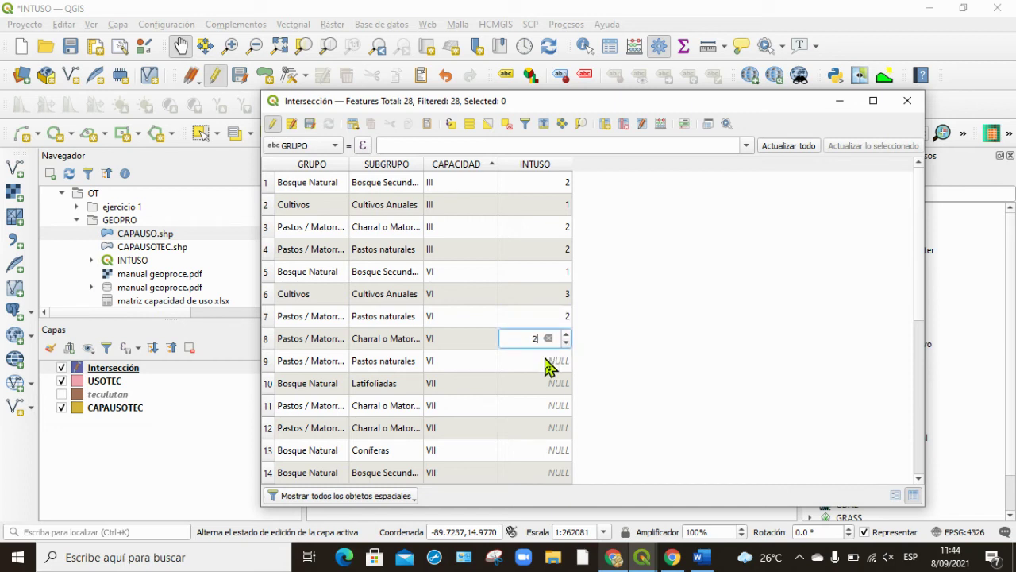
double_click(545, 360)
type("2")
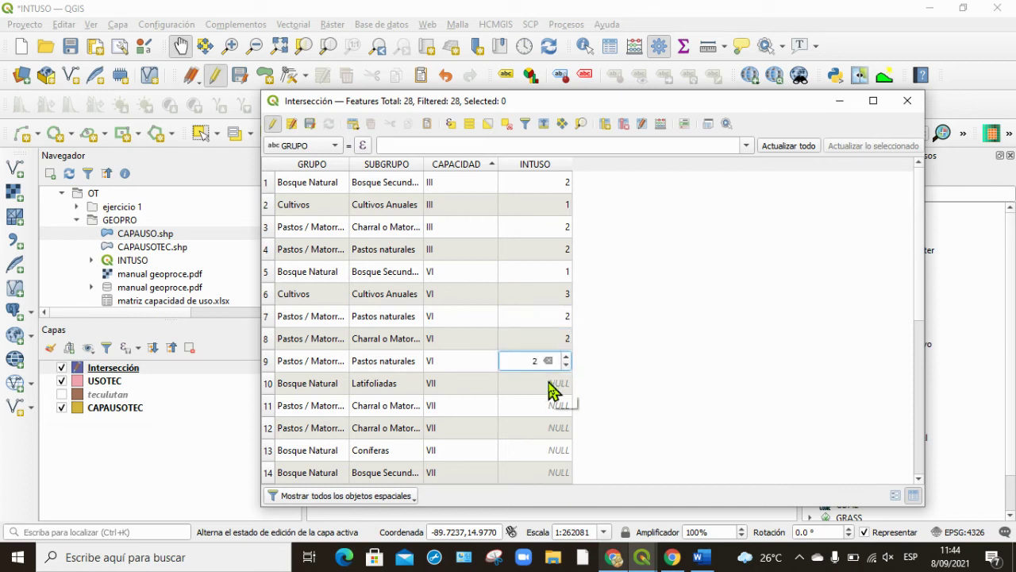
Enter INTUSO values 1, 3, 3, 1 and 1 for the capacity VII polygons in rows 10 to 14.
double_click(550, 384)
type("1")
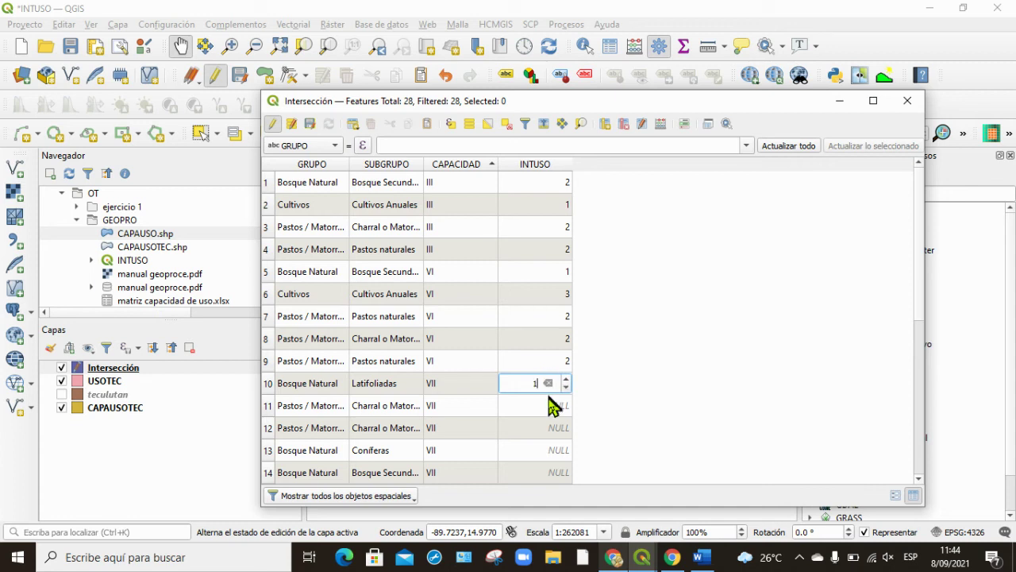
double_click(550, 404)
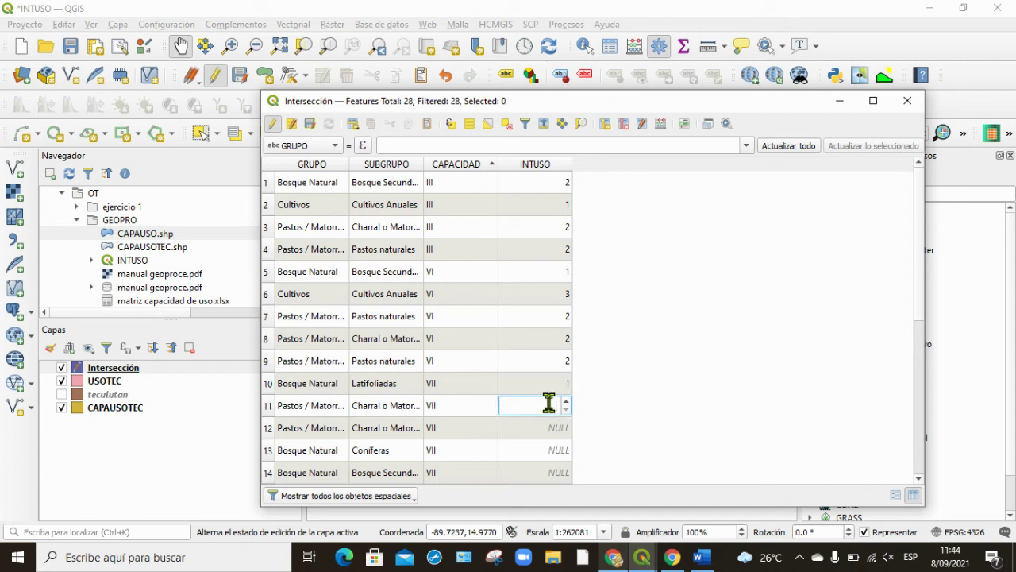
type("3")
double_click(546, 427)
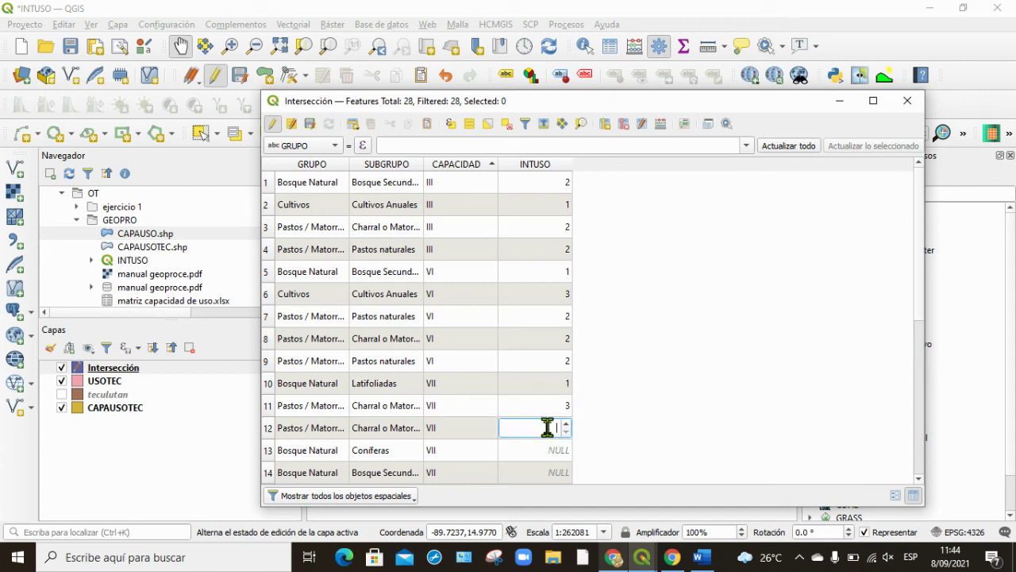
double_click(547, 450)
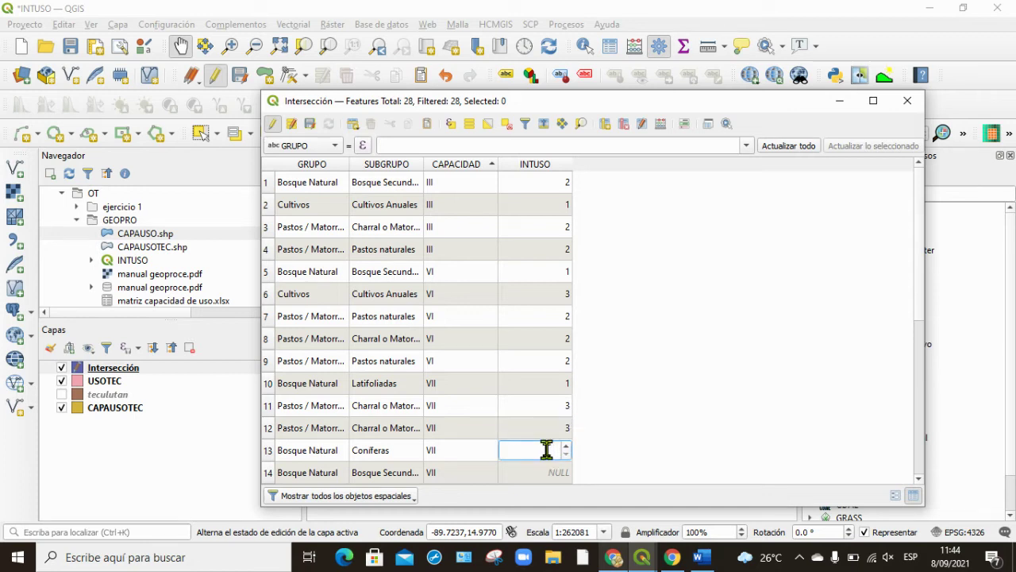
type("1")
double_click(550, 472)
type("1")
Enter INTUSO values 1, 1, 1, 3 and 3 for the remaining capacity VII polygons in rows 15 to 19.
left_click(920, 429)
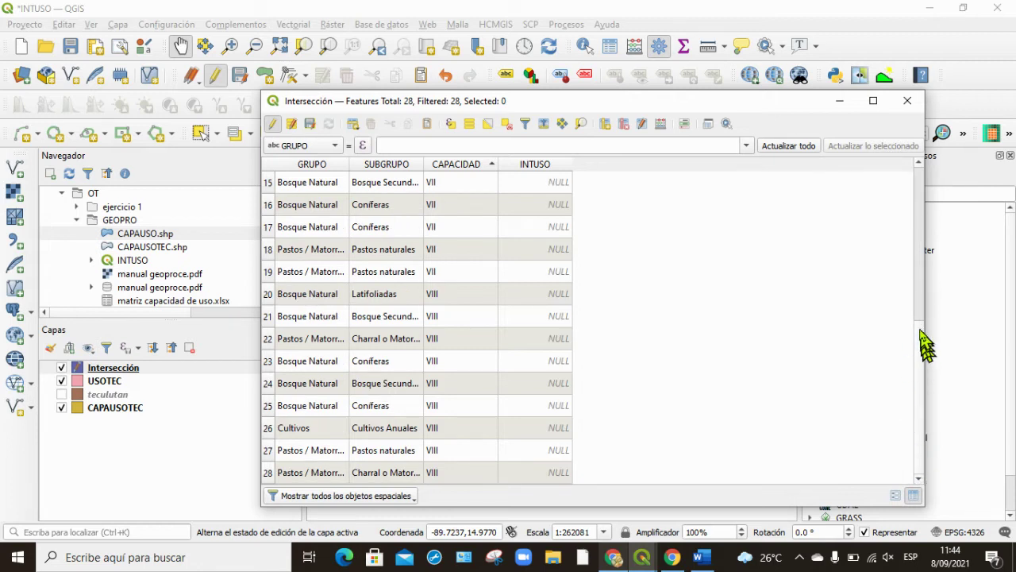
mouse_move(918, 355)
left_mouse_down()
mouse_move(912, 301)
mouse_move(919, 347)
left_mouse_up()
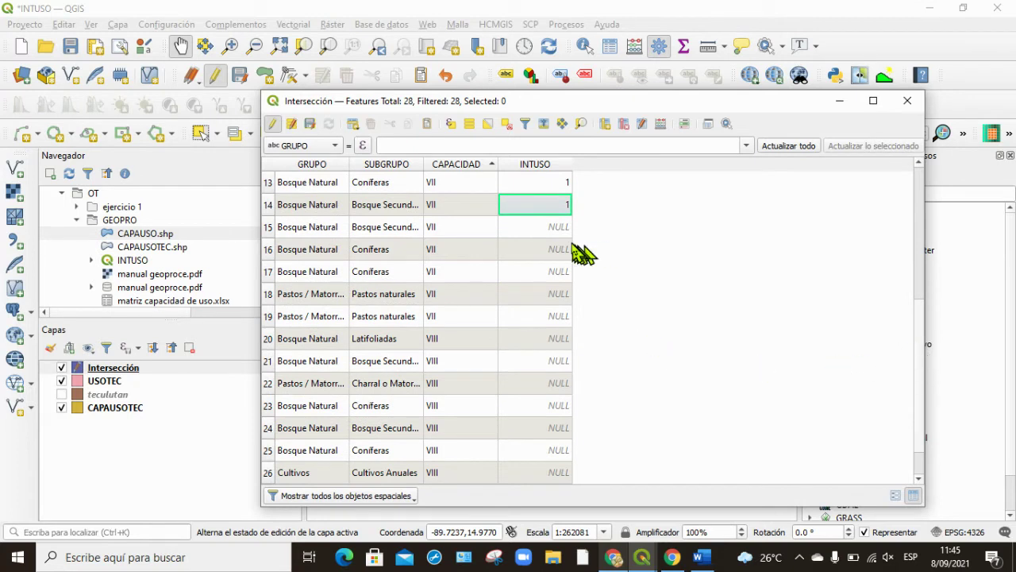
double_click(538, 229)
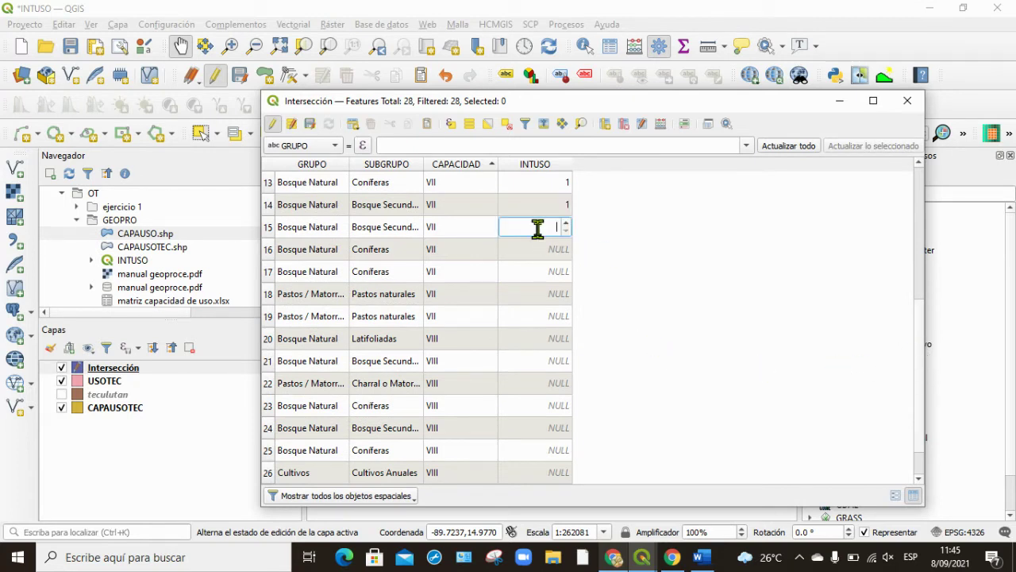
type("1")
double_click(550, 248)
type("1")
double_click(554, 272)
type("1")
double_click(554, 293)
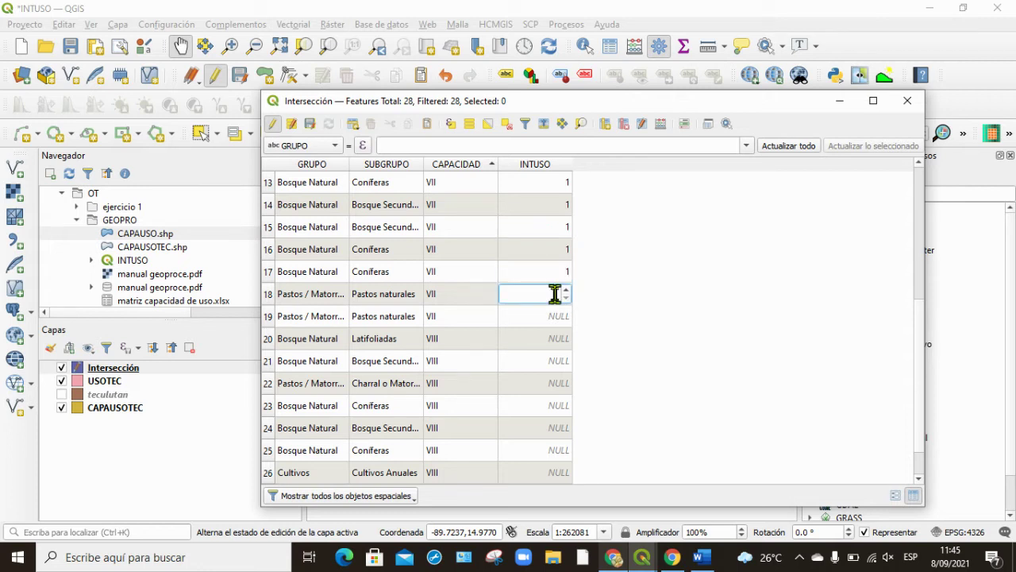
type("3")
double_click(557, 318)
type("3")
Enter INTUSO values 1, 1, 3, 1 and 1 for the capacity VIII polygons in rows 20 to 24.
double_click(556, 339)
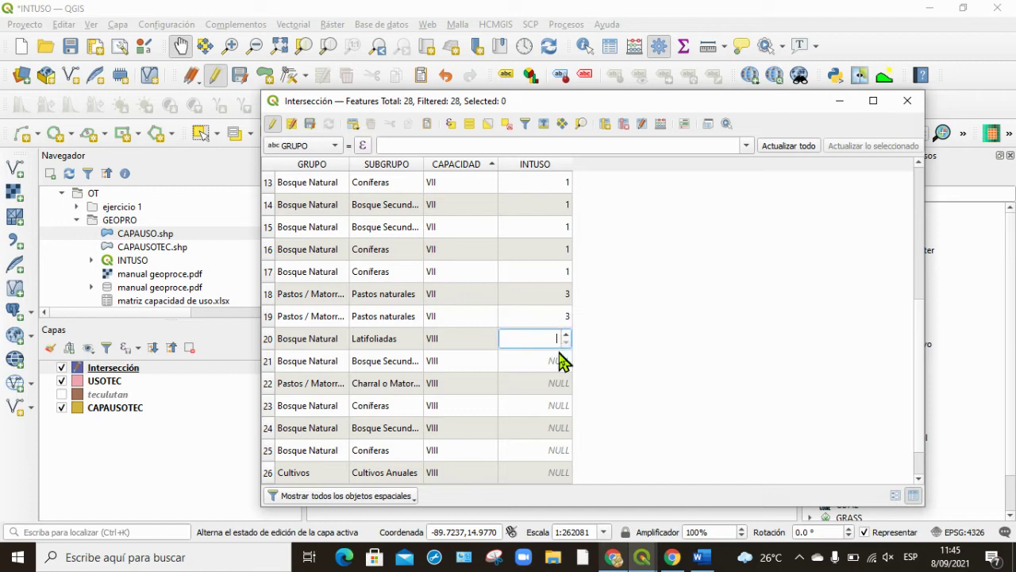
type("1")
double_click(560, 361)
type("1")
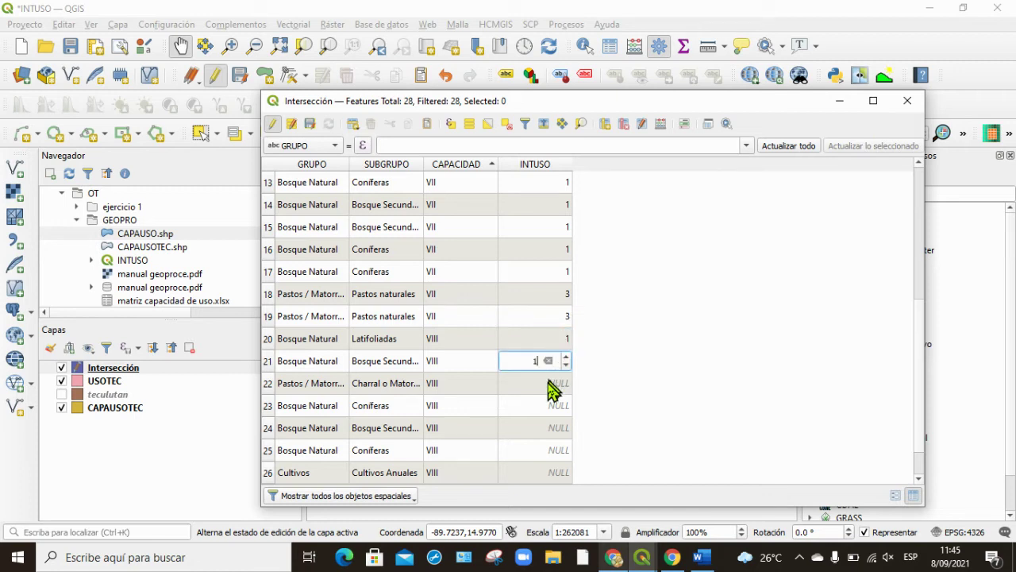
double_click(552, 384)
type("3")
double_click(548, 405)
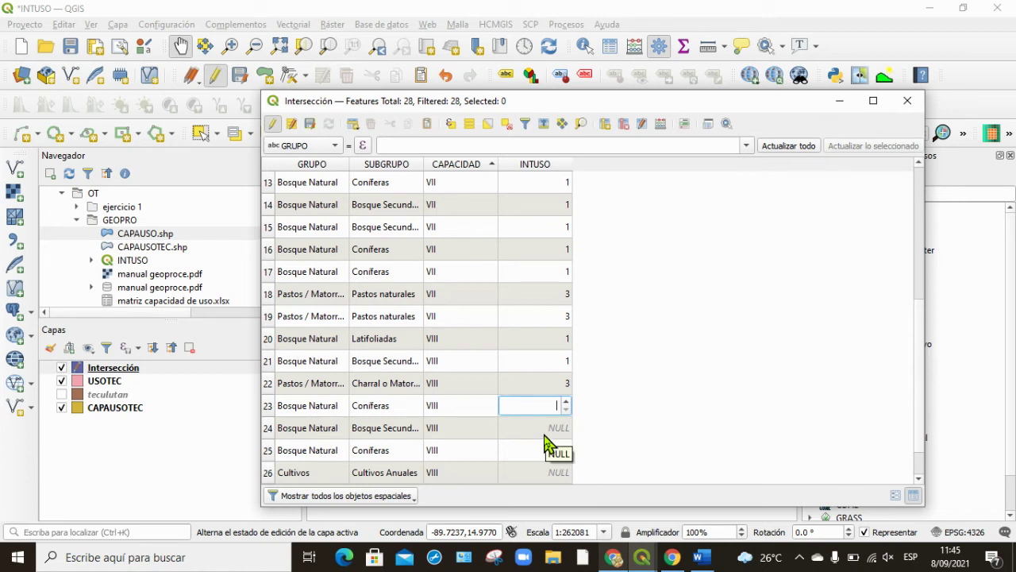
double_click(544, 430)
type("1")
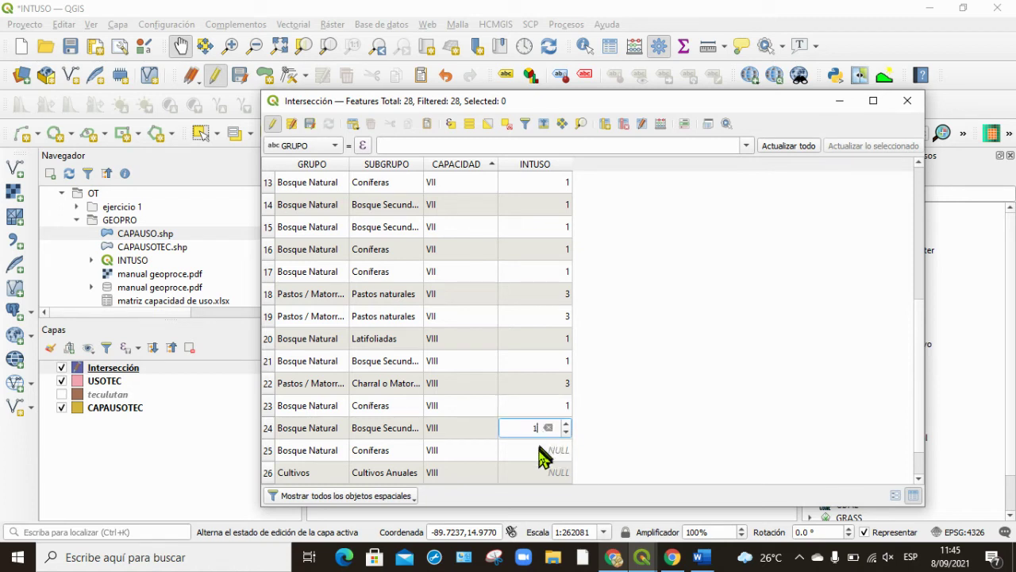
Enter INTUSO values 1, 3, 3 and 3 for the remaining capacity VIII polygons in rows 25 to 28.
double_click(538, 451)
type("1")
double_click(535, 472)
type("3")
left_click(919, 480)
left_click(919, 481)
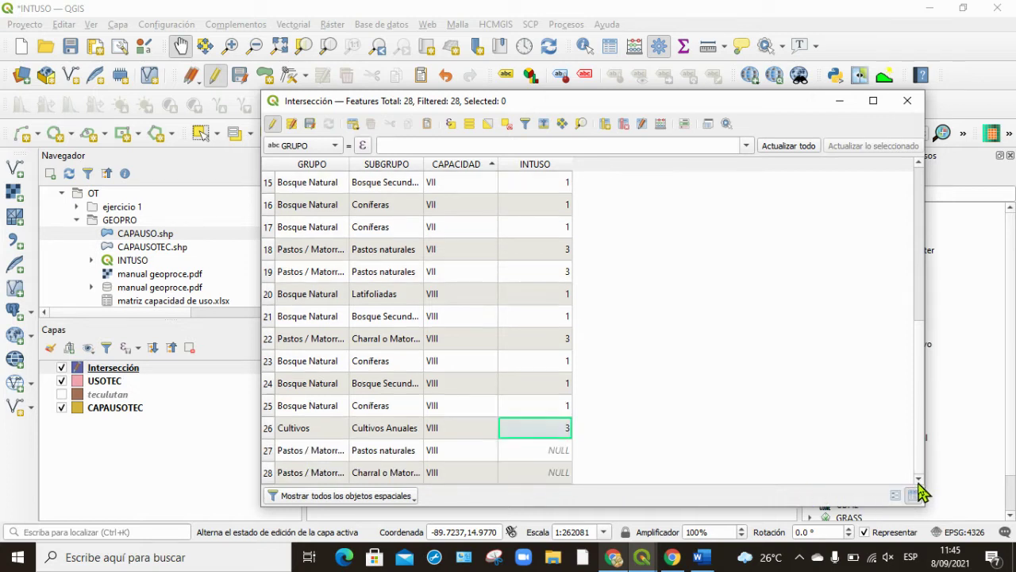
double_click(544, 447)
type("3")
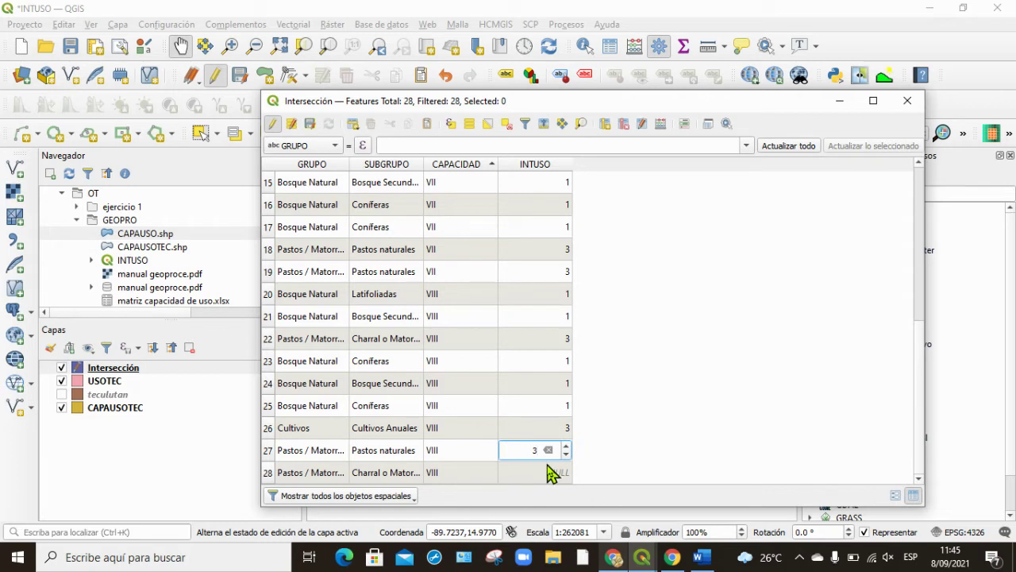
double_click(551, 472)
type("3")
Review the entered INTUSO values, stop editing the Intersección layer with its changes saved, and close the attribute table.
double_click(548, 428)
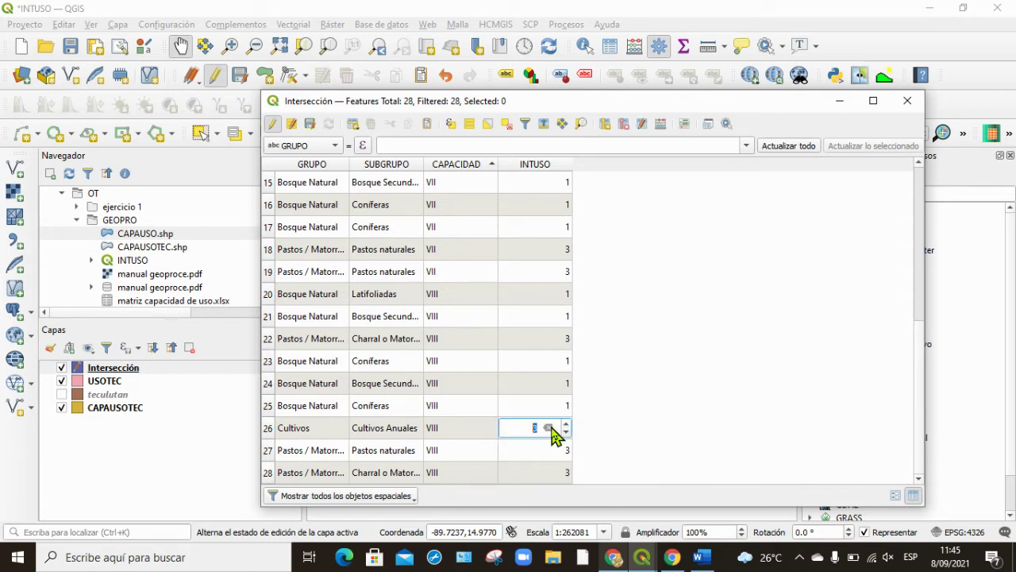
scroll(531, 352, "up", 5)
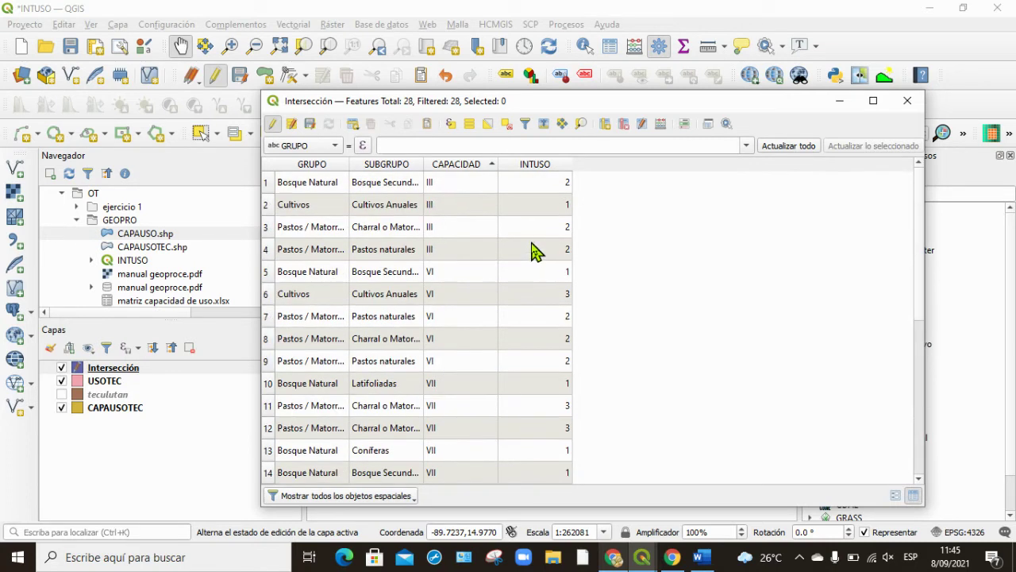
double_click(532, 190)
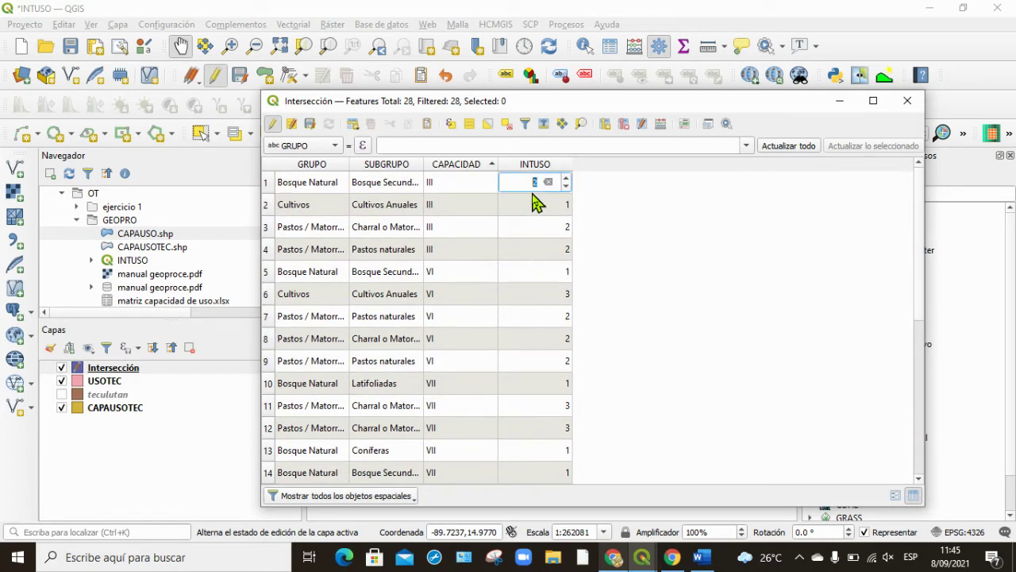
double_click(544, 270)
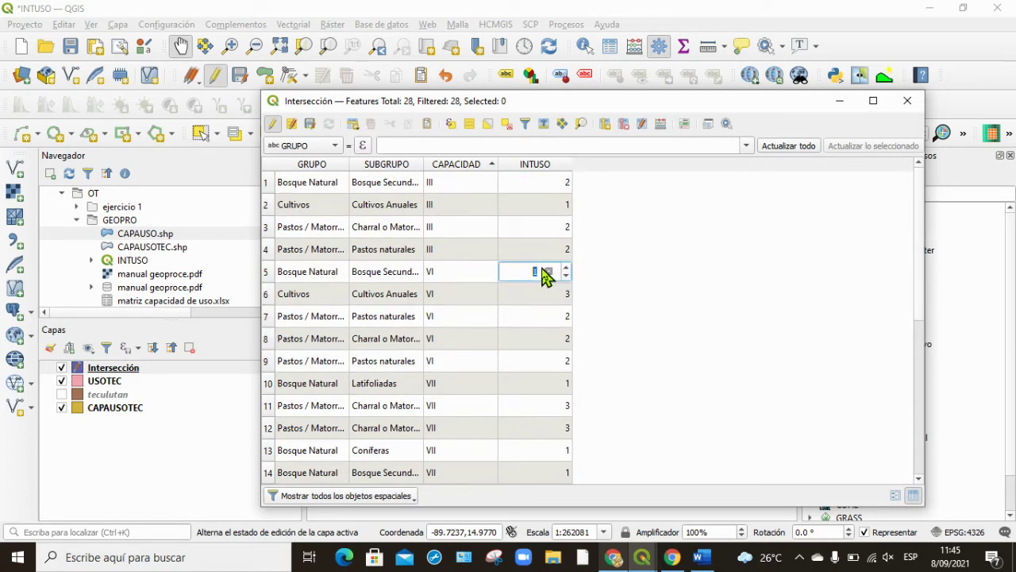
left_click(273, 129)
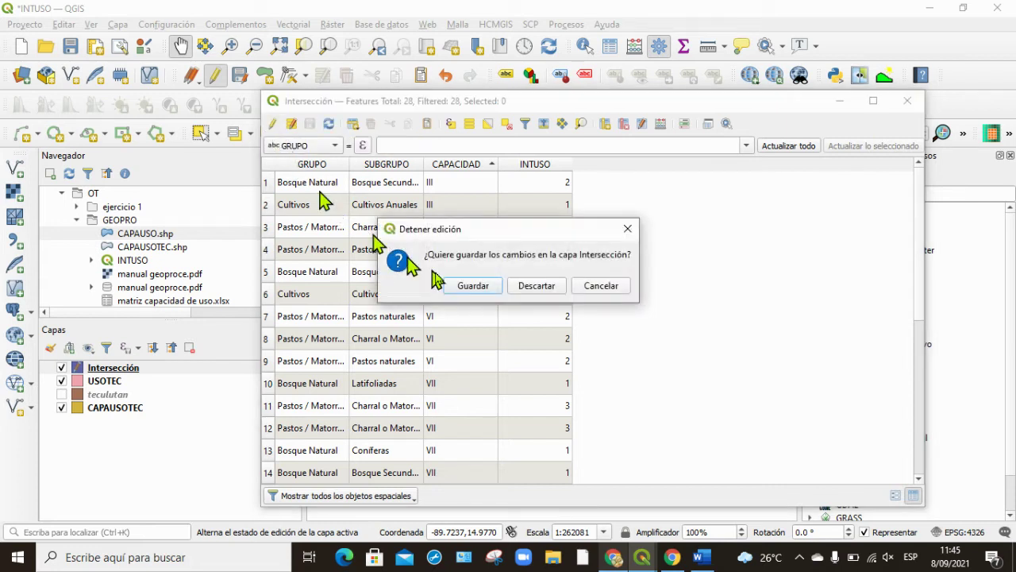
left_click(477, 288)
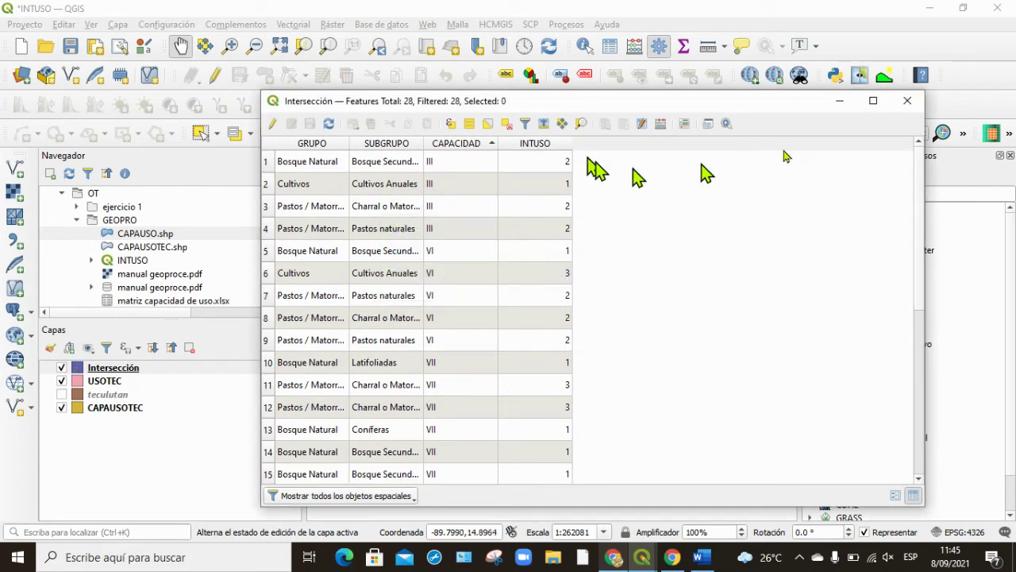
left_click(909, 102)
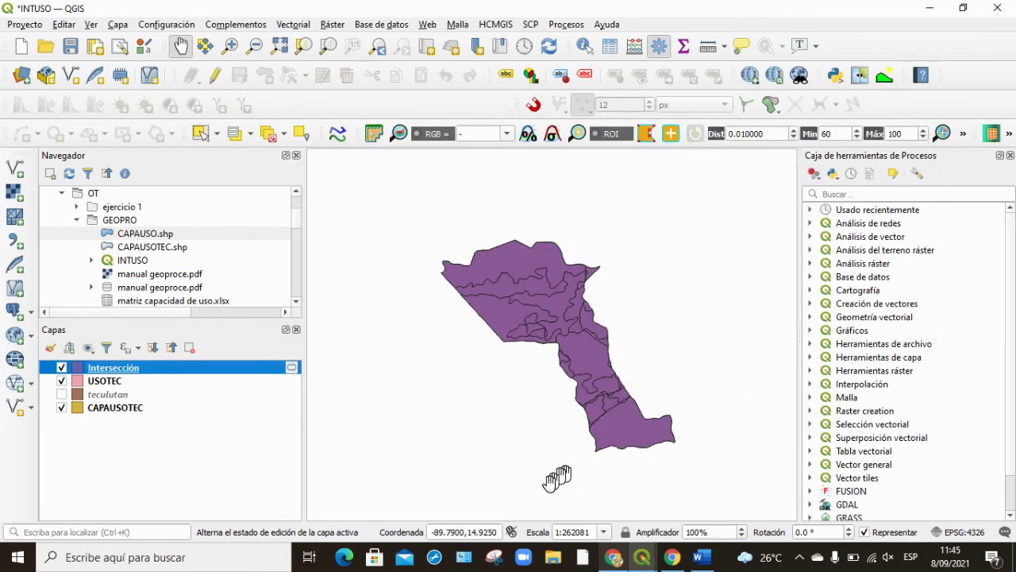
Symbolize the Intersección layer with categorized symbols classified on the INTUSO field.
scroll(577, 338, "up", 1)
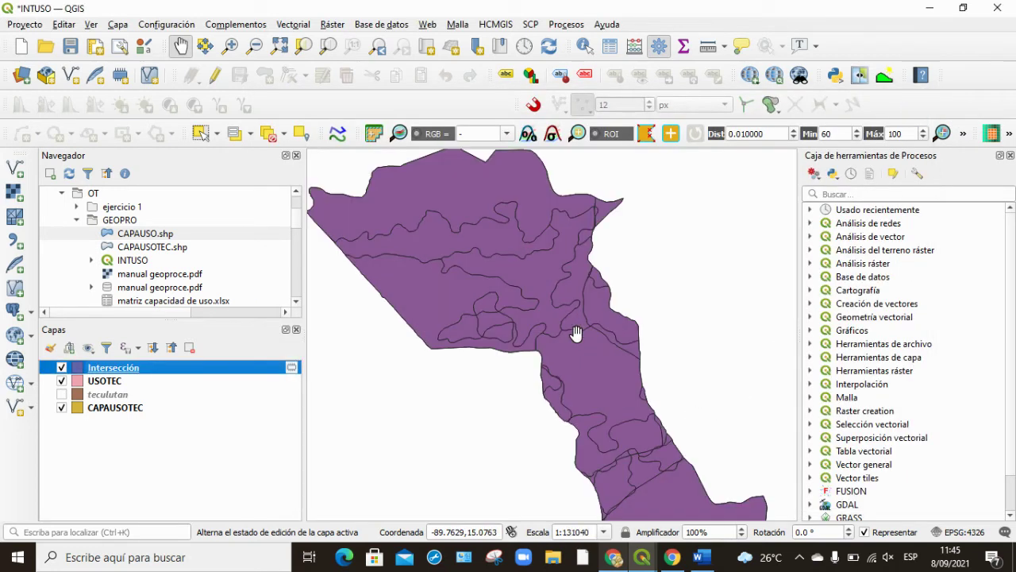
scroll(577, 333, "down", 1)
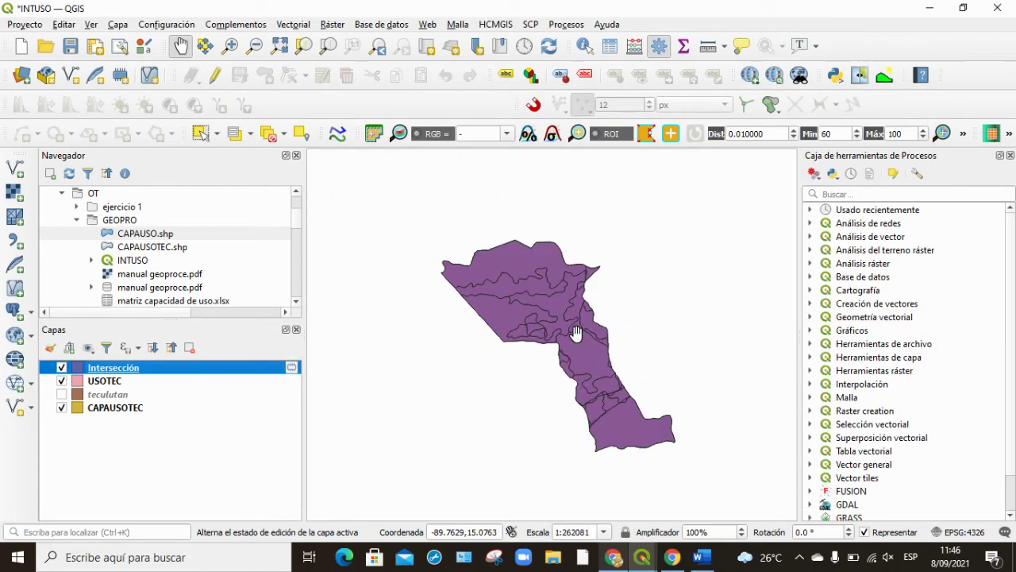
right_click(117, 369)
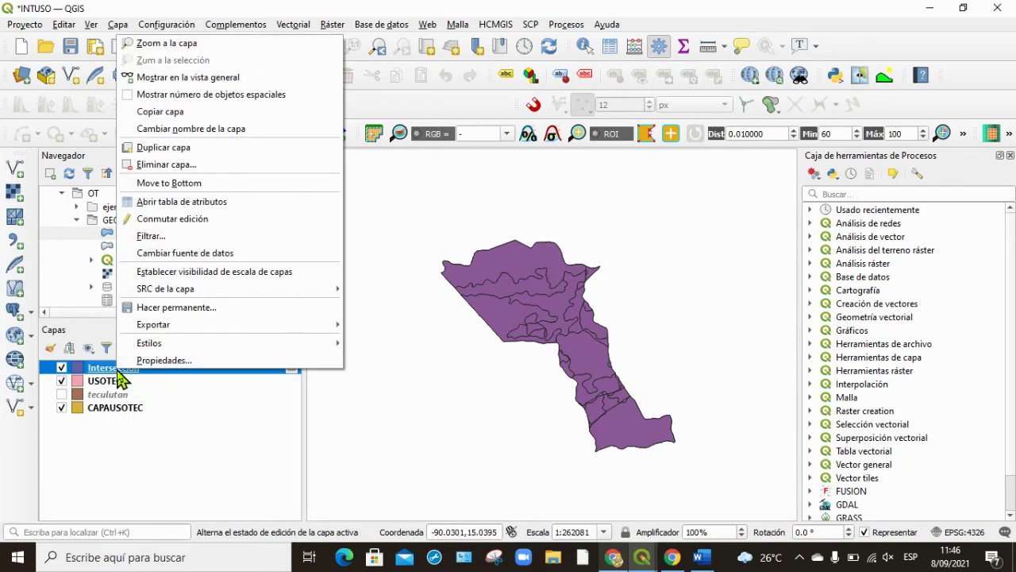
left_click(156, 362)
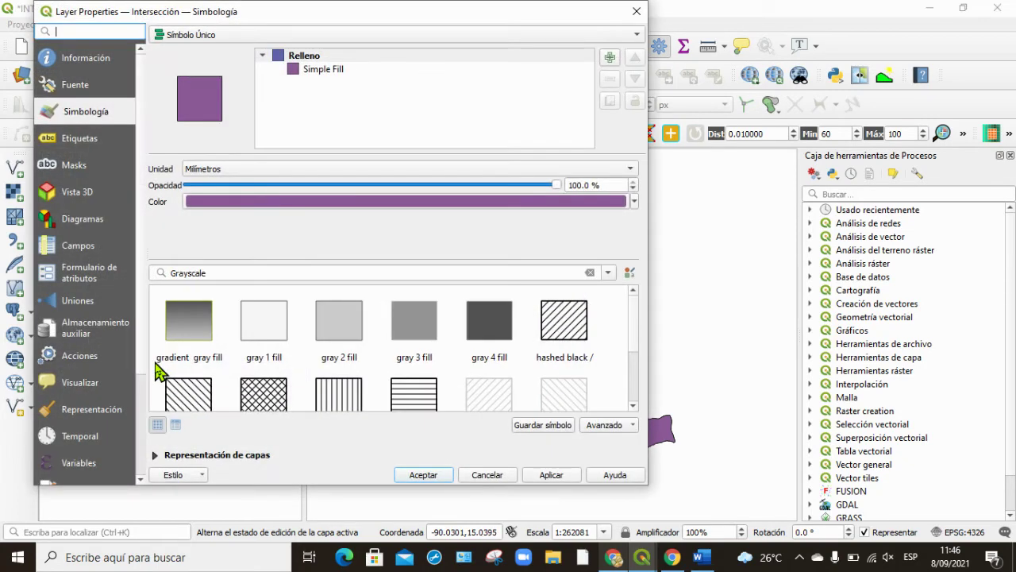
left_click(245, 36)
left_click(227, 50)
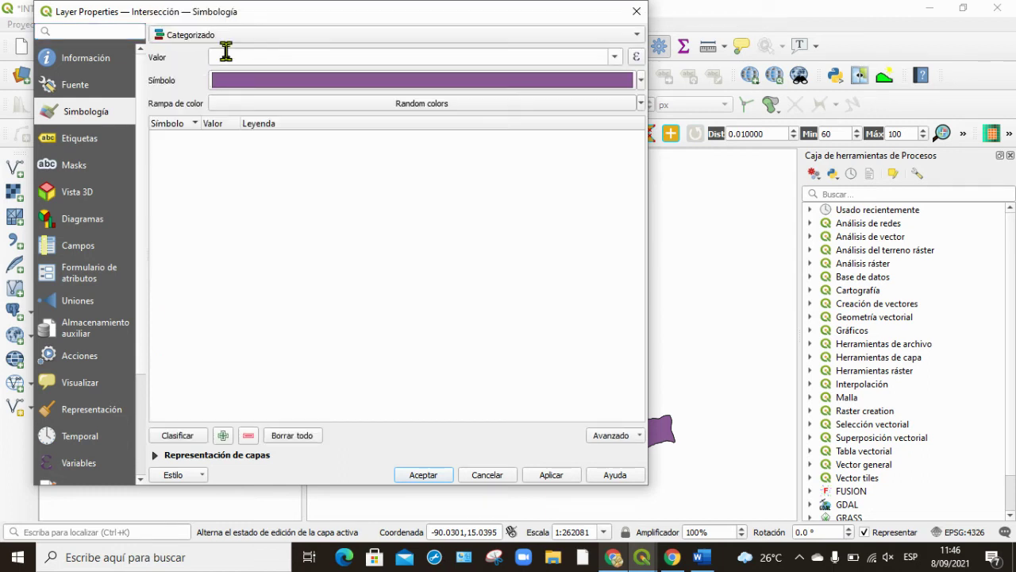
left_click(616, 57)
left_click(311, 127)
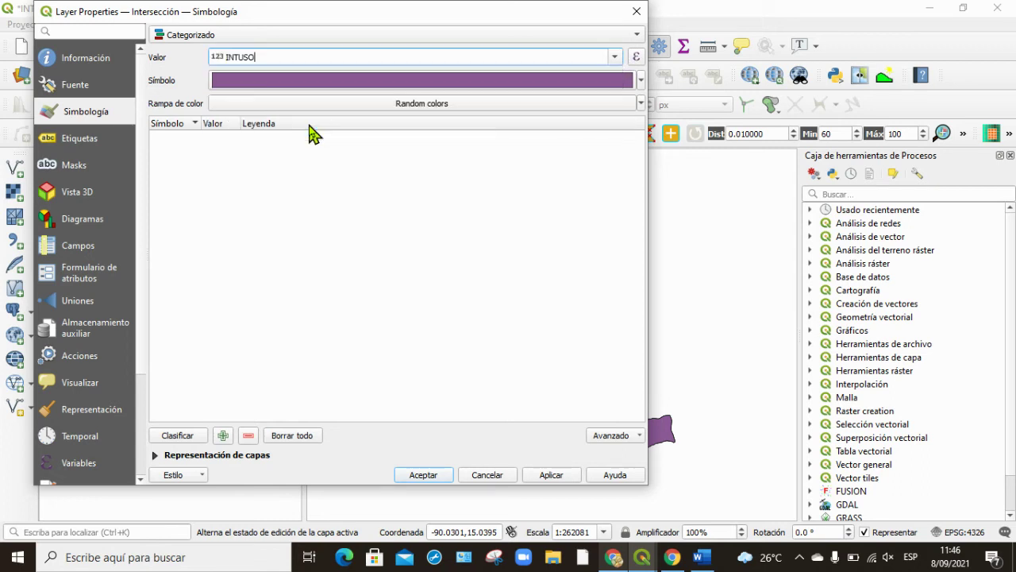
left_click(184, 436)
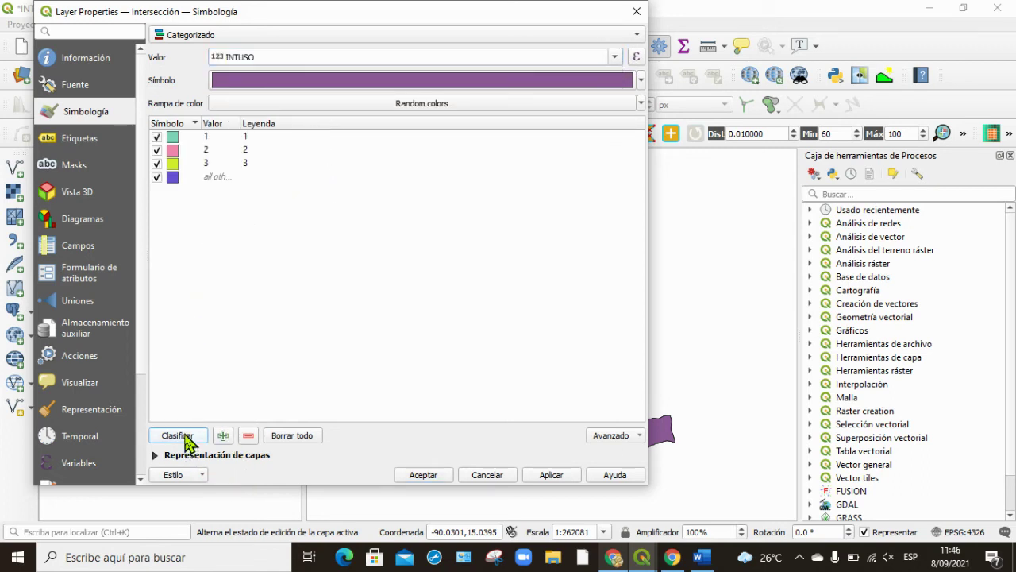
left_click(424, 475)
scroll(520, 384, "down", 2)
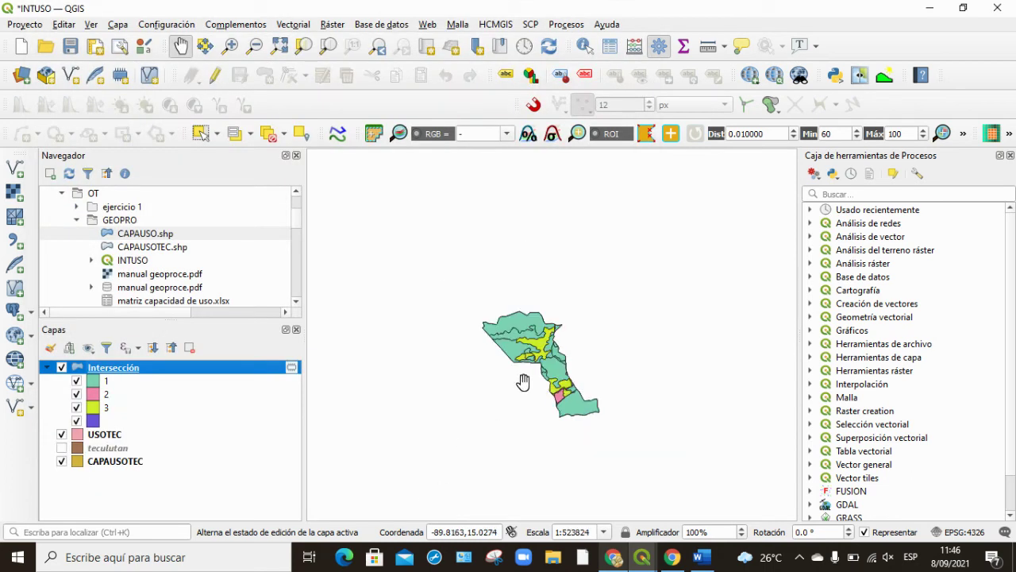
scroll(523, 386, "up", 3)
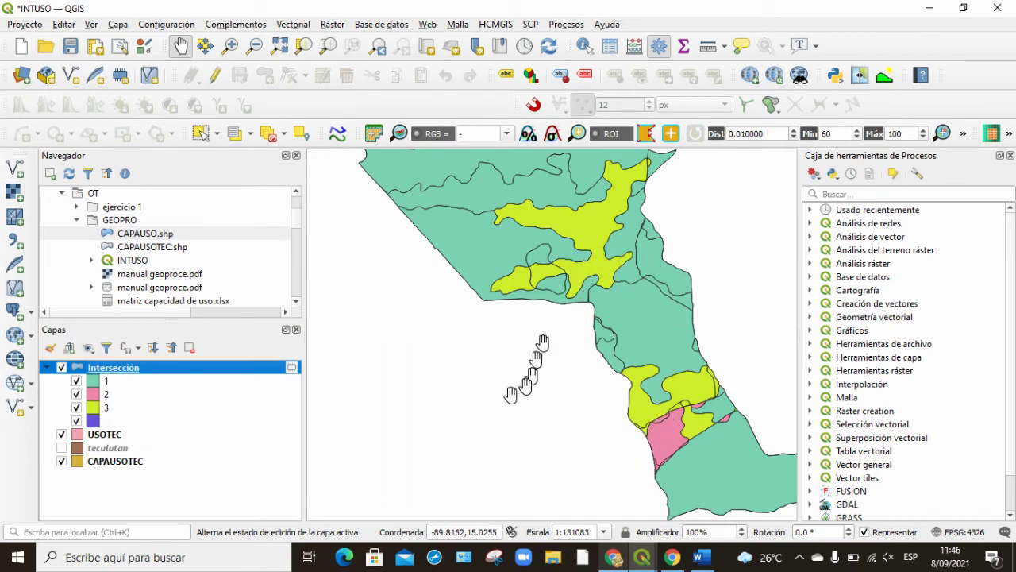
Set the fill color of category 2 in the Intersección layer to the standard bright orange.
double_click(93, 382)
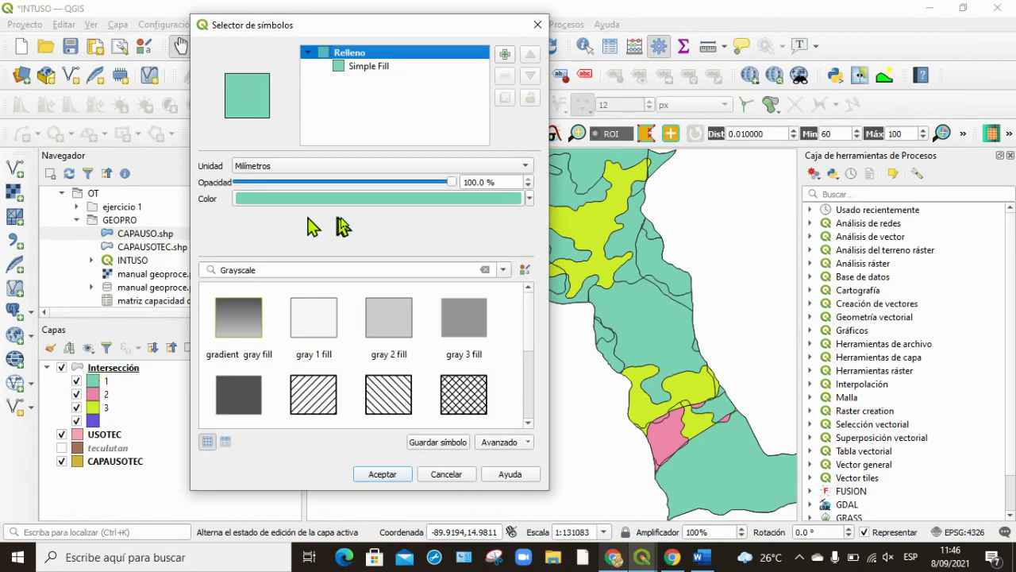
left_click(382, 473)
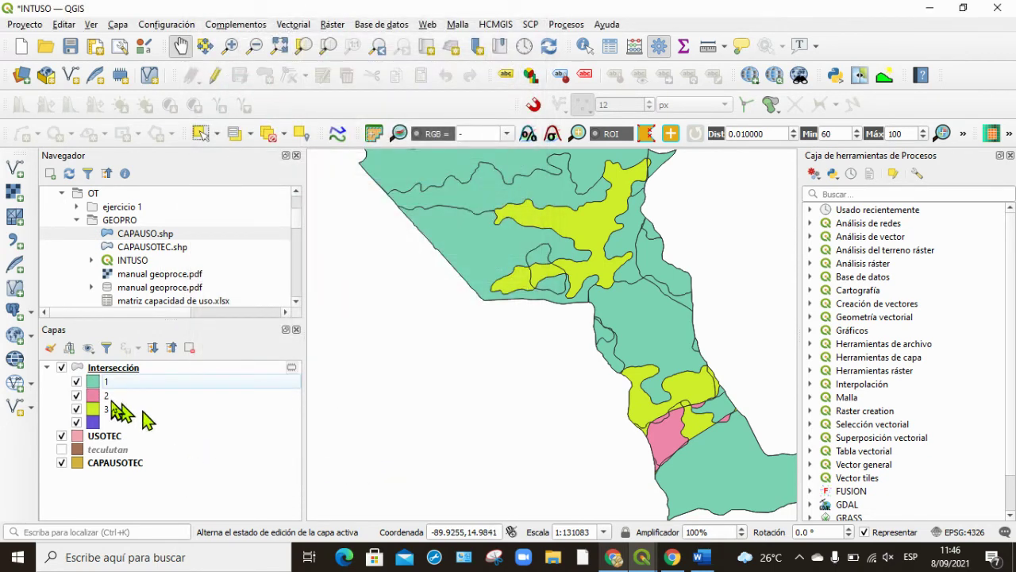
double_click(94, 395)
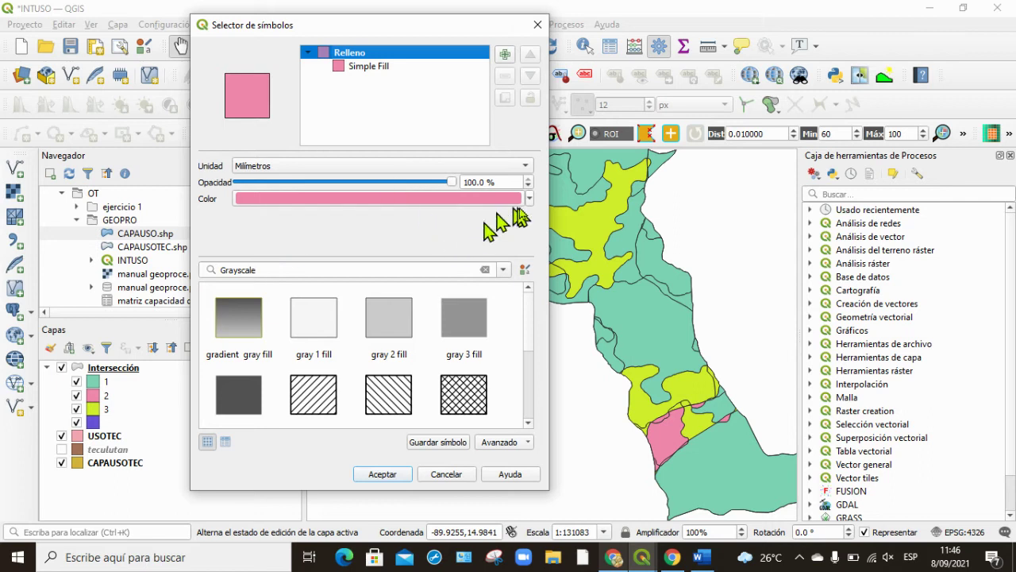
left_click(529, 199)
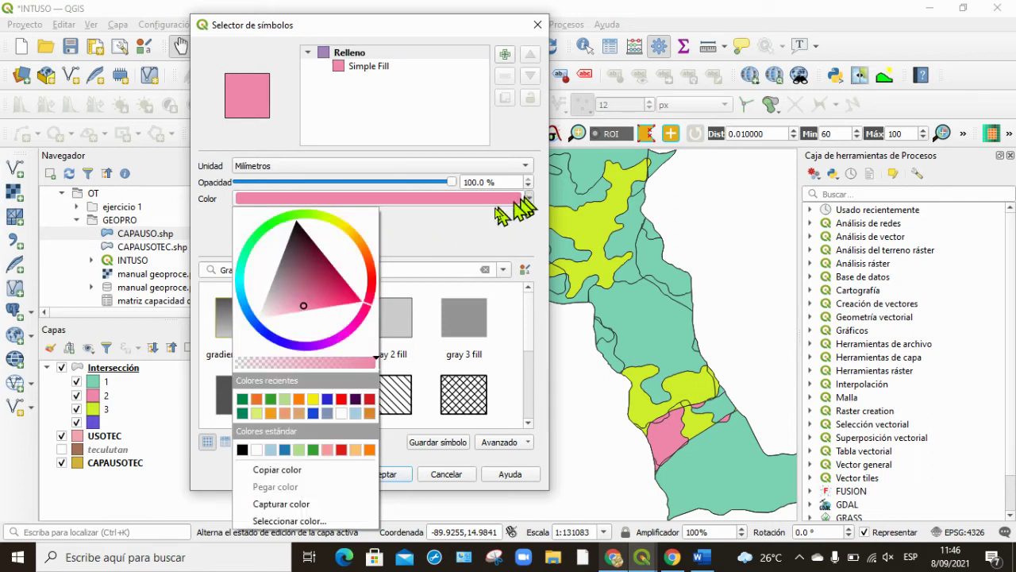
left_click(363, 249)
left_click_drag(361, 247, 363, 249)
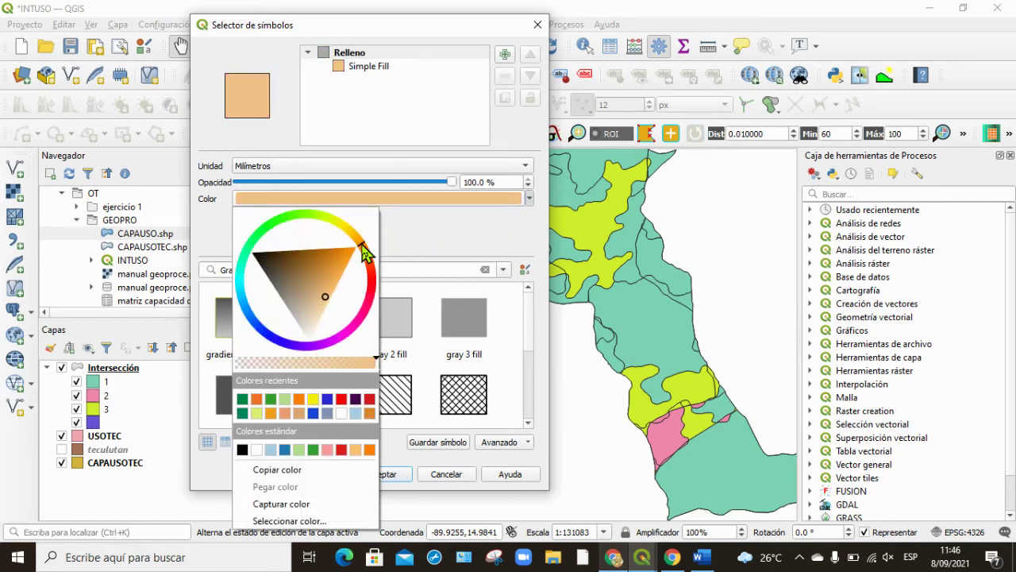
left_click(369, 450)
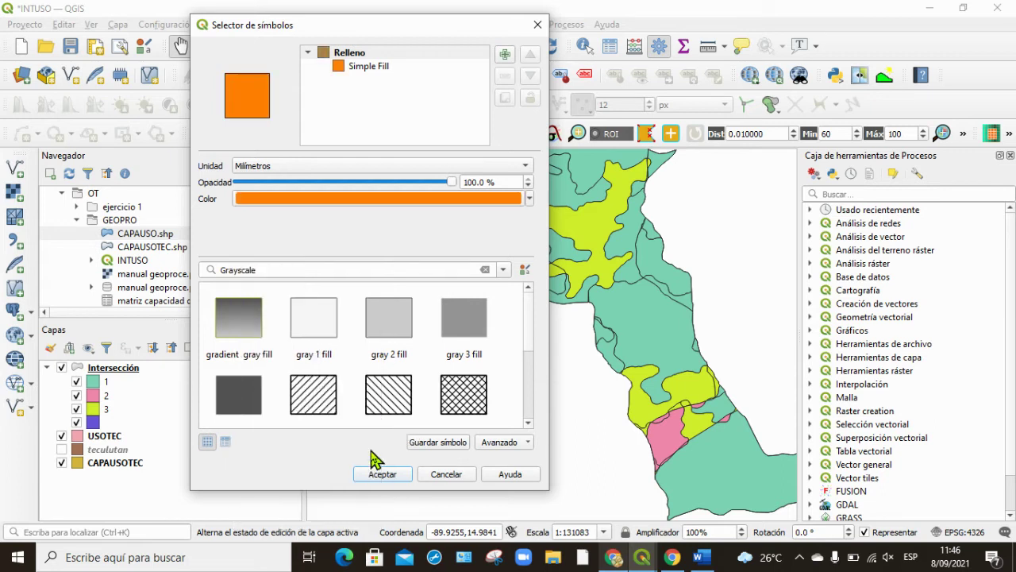
left_click(382, 474)
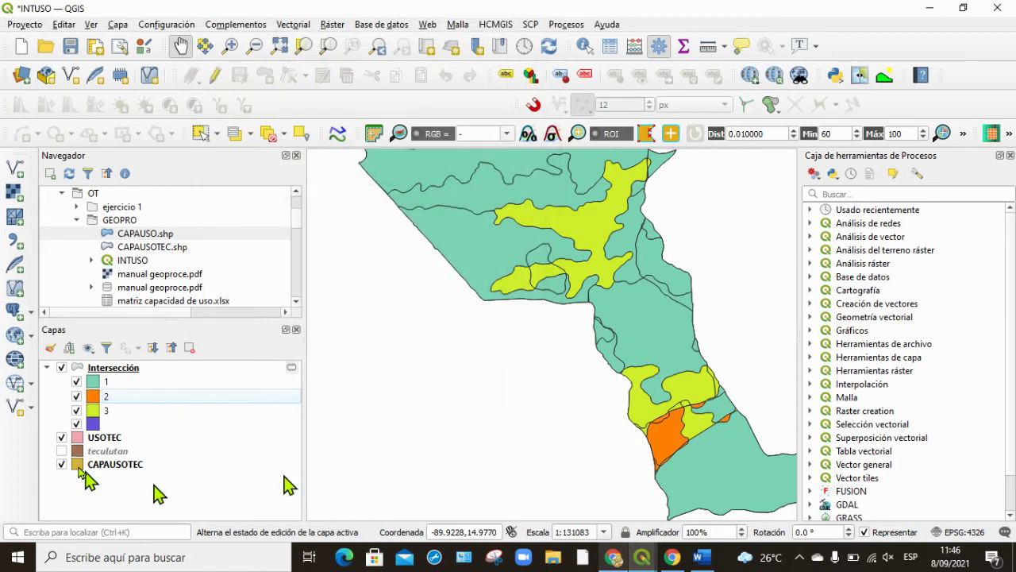
Set the fill color of category 3 in the Intersección layer to bright red from the recent colors.
double_click(95, 411)
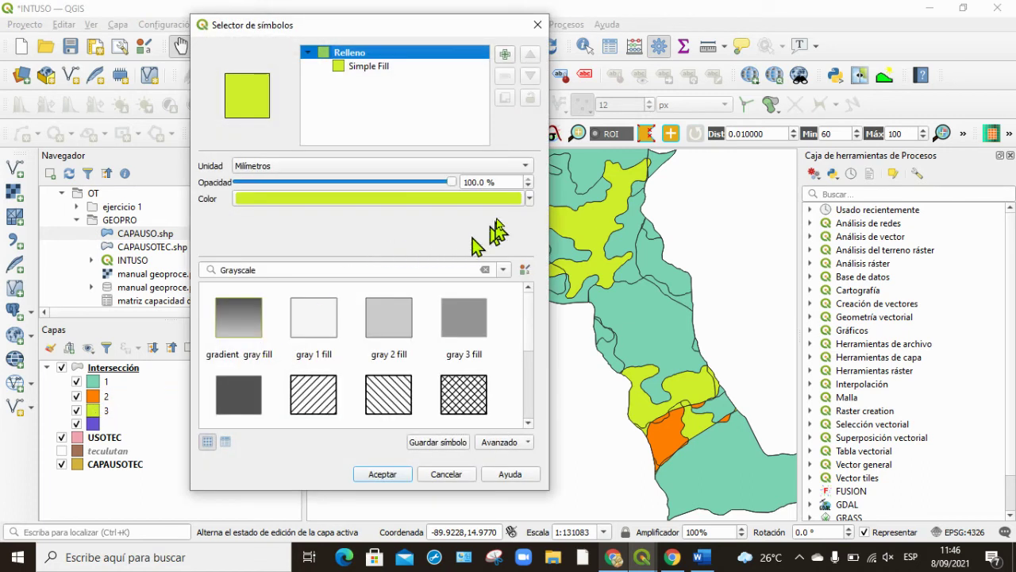
left_click(529, 199)
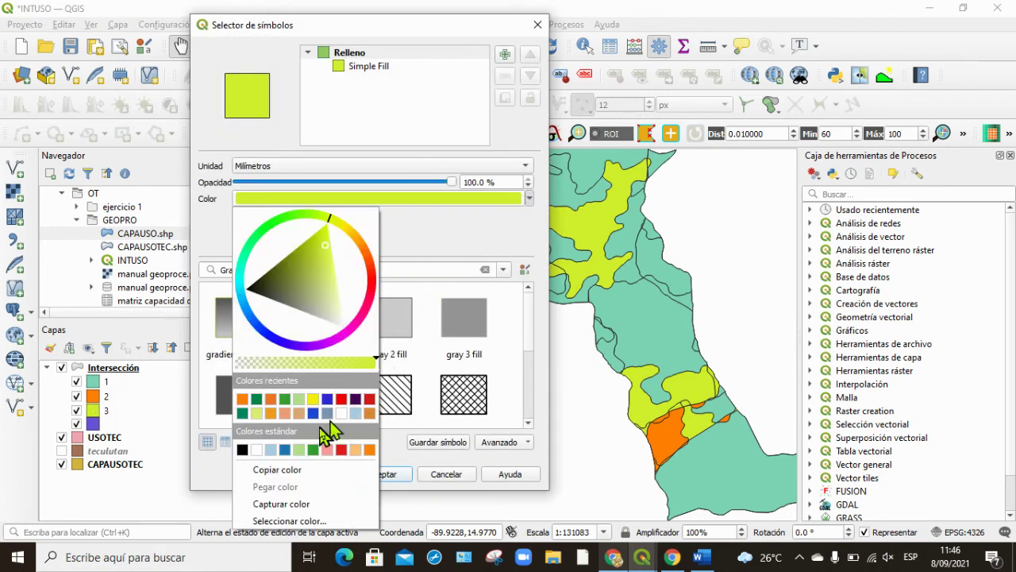
left_click(341, 398)
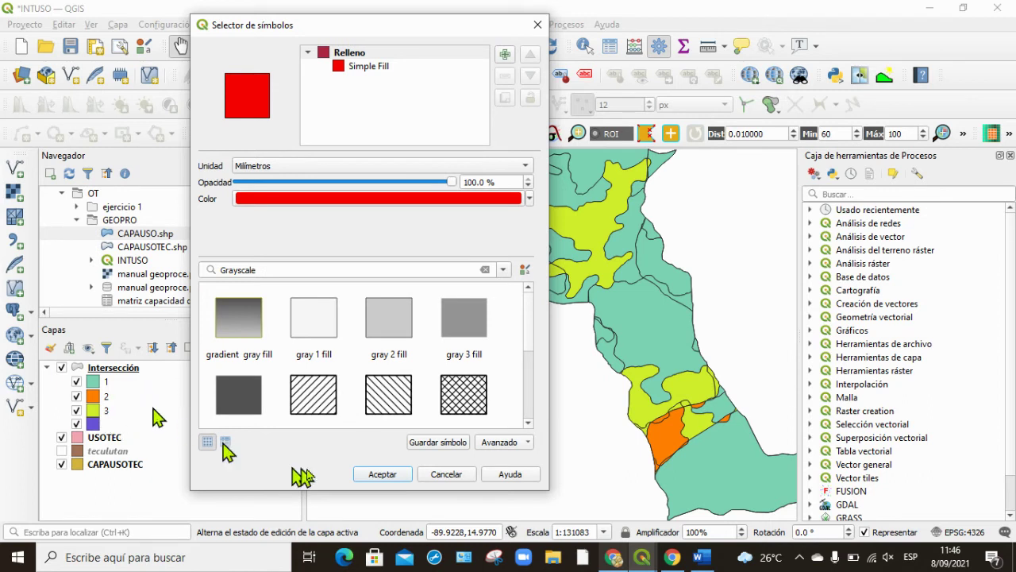
left_click(381, 474)
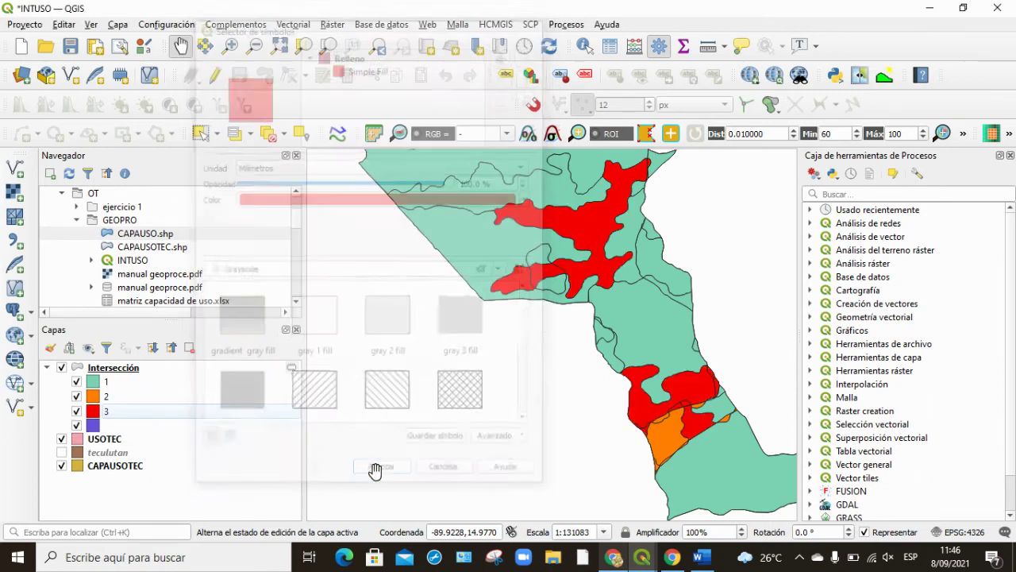
Set the fill color of category 1 in the Intersección layer to medium green from the recent colors.
double_click(92, 382)
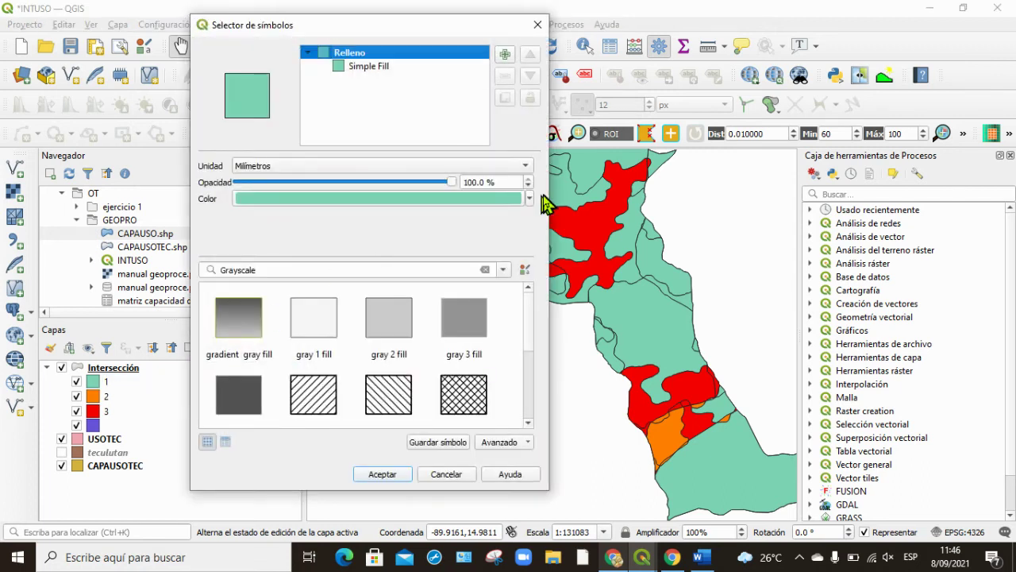
left_click(529, 197)
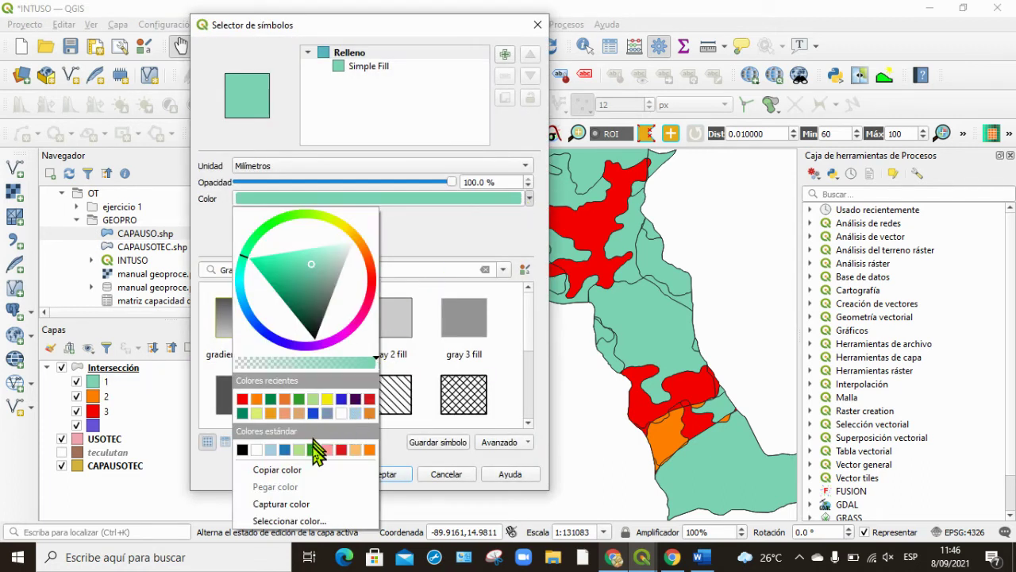
left_click(299, 399)
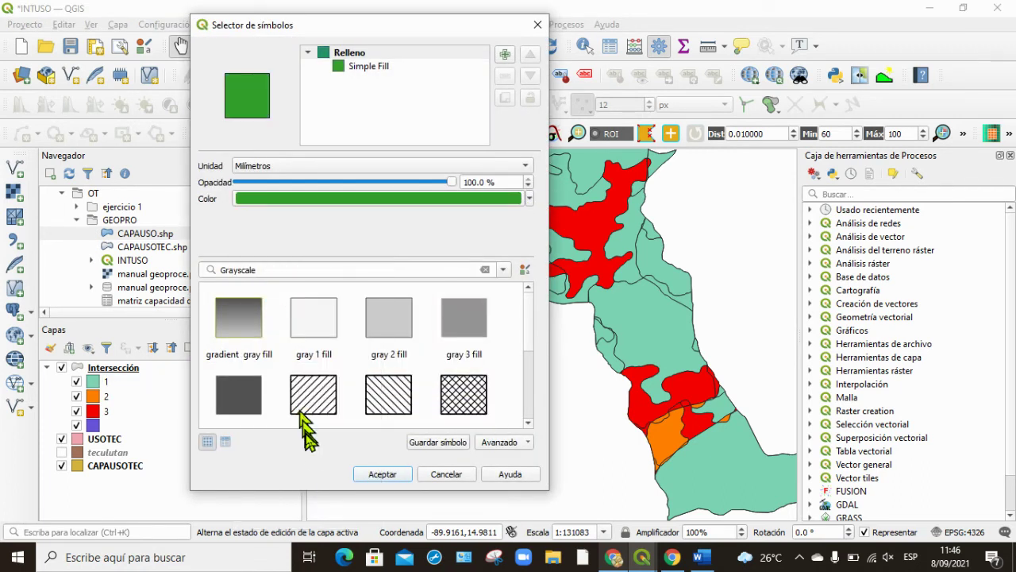
left_click(382, 474)
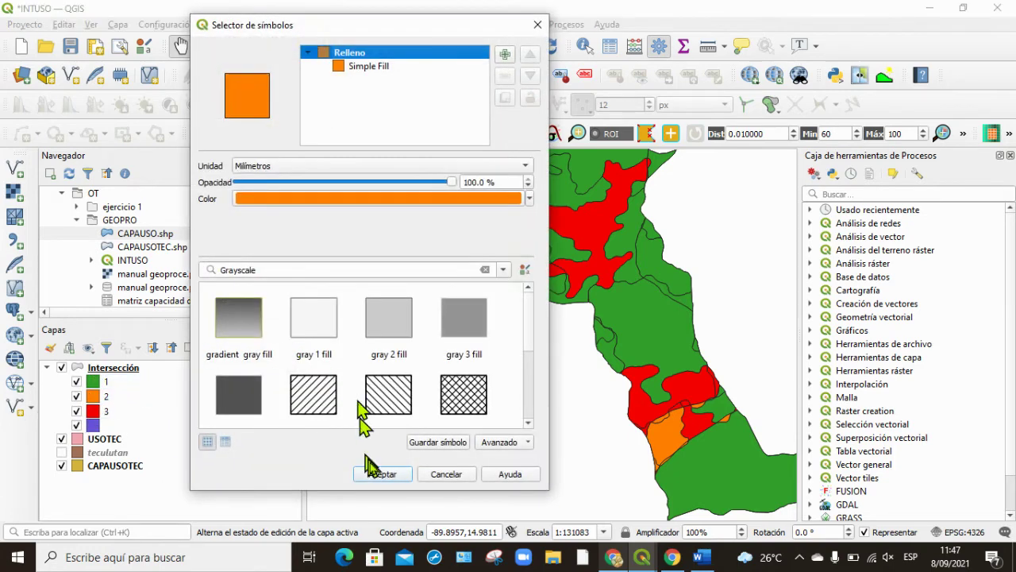
left_click(445, 470)
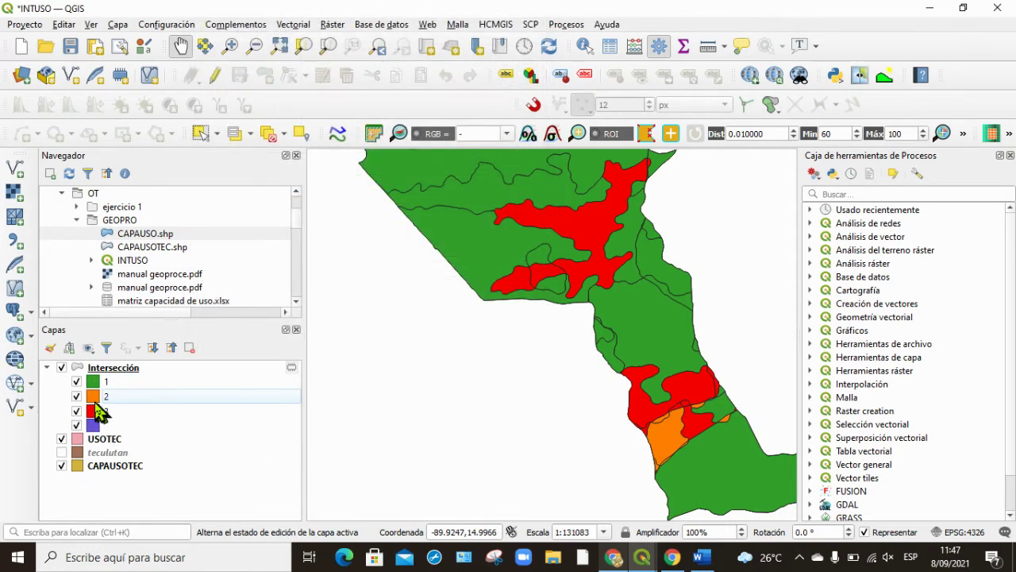
double_click(94, 401)
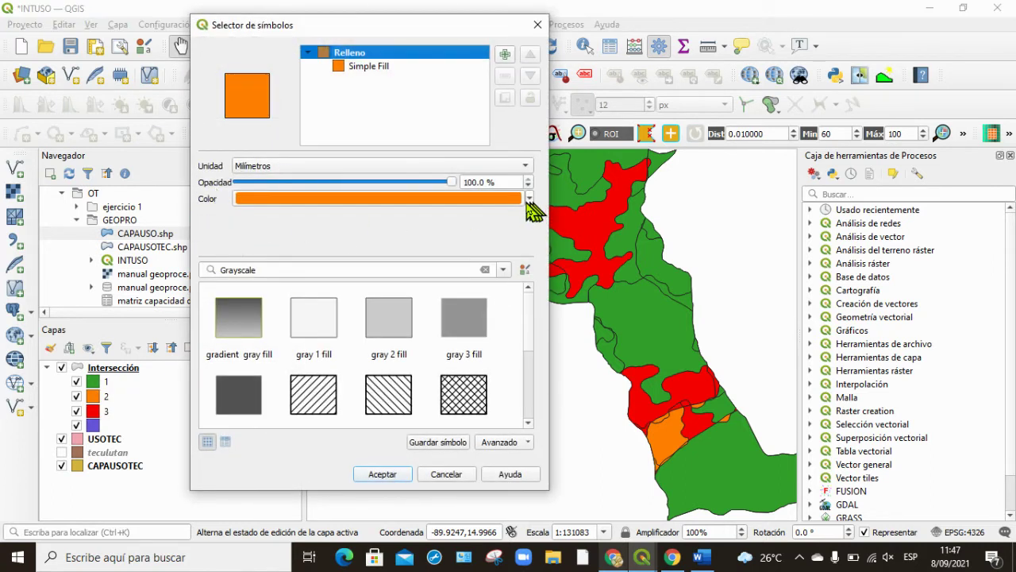
left_click(529, 201)
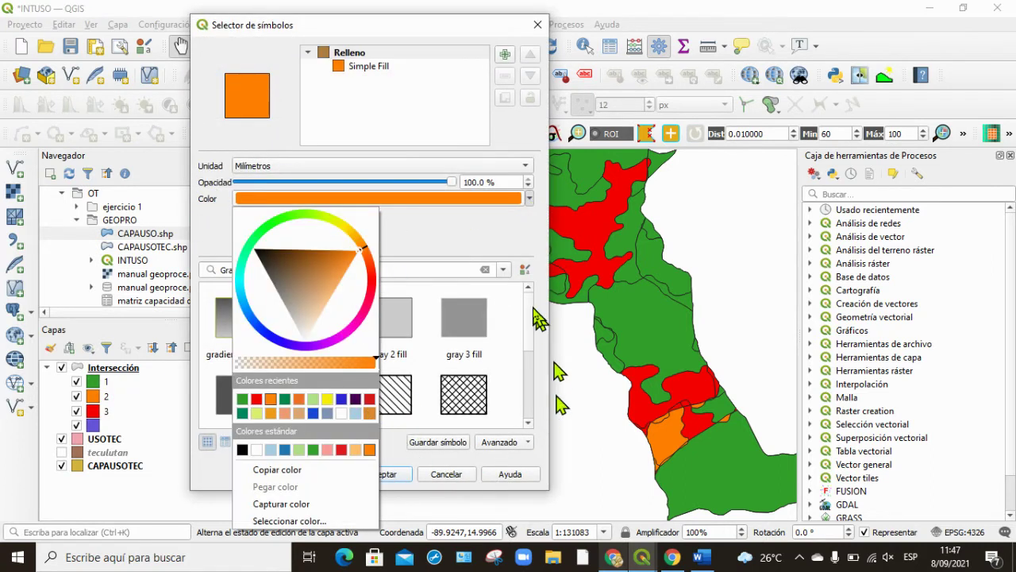
left_click(502, 224)
left_click(537, 25)
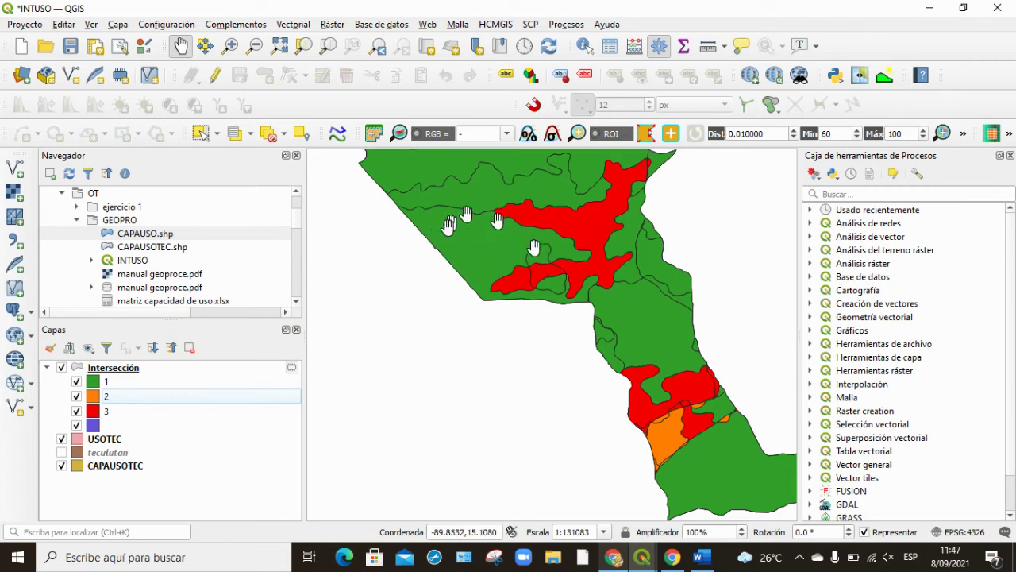
Dissolve the Intersección layer by the INTUSO field into a temporary layer.
scroll(607, 327, "up", 1)
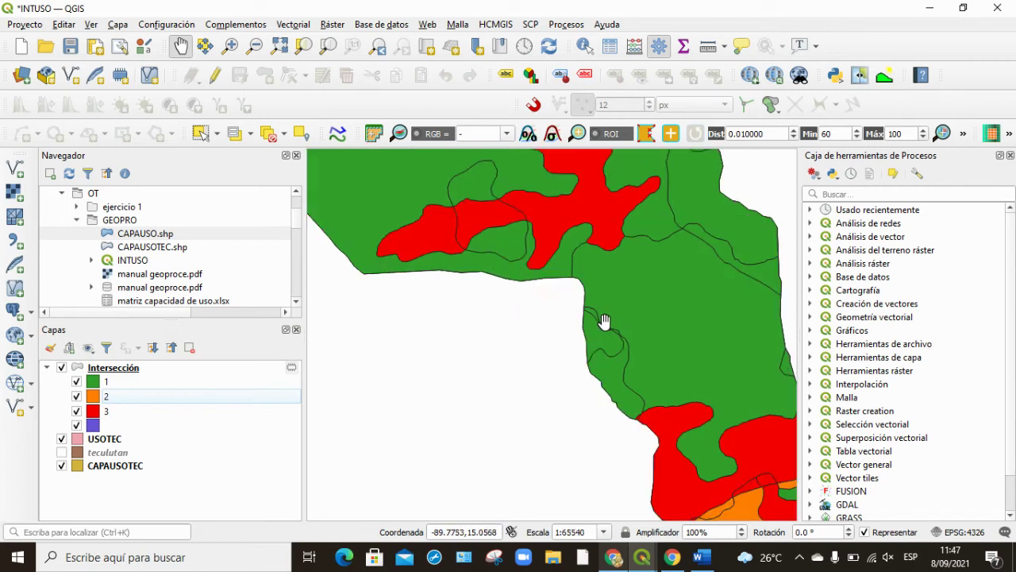
scroll(603, 321, "down", 2)
scroll(604, 321, "up", 1)
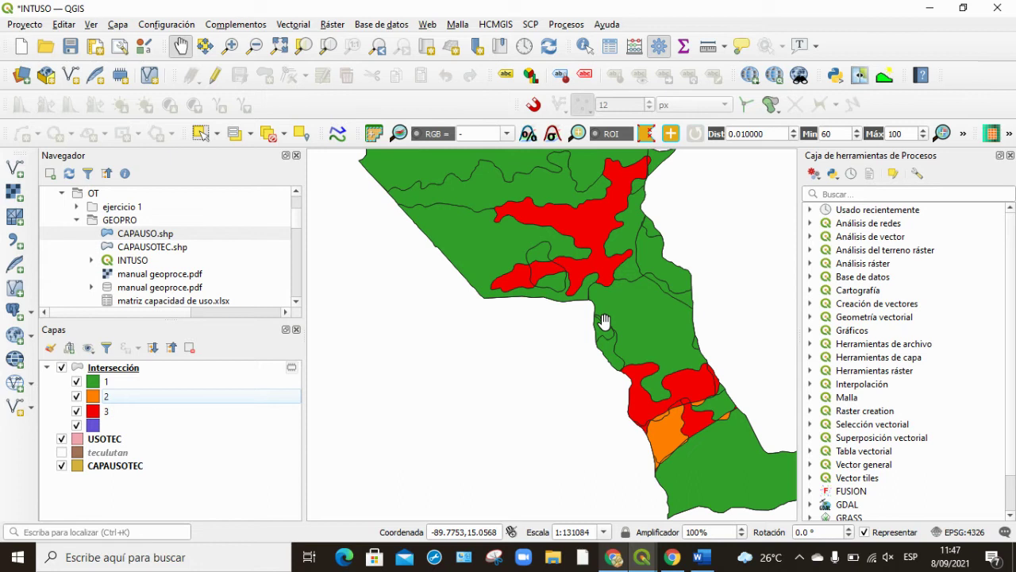
left_click(291, 25)
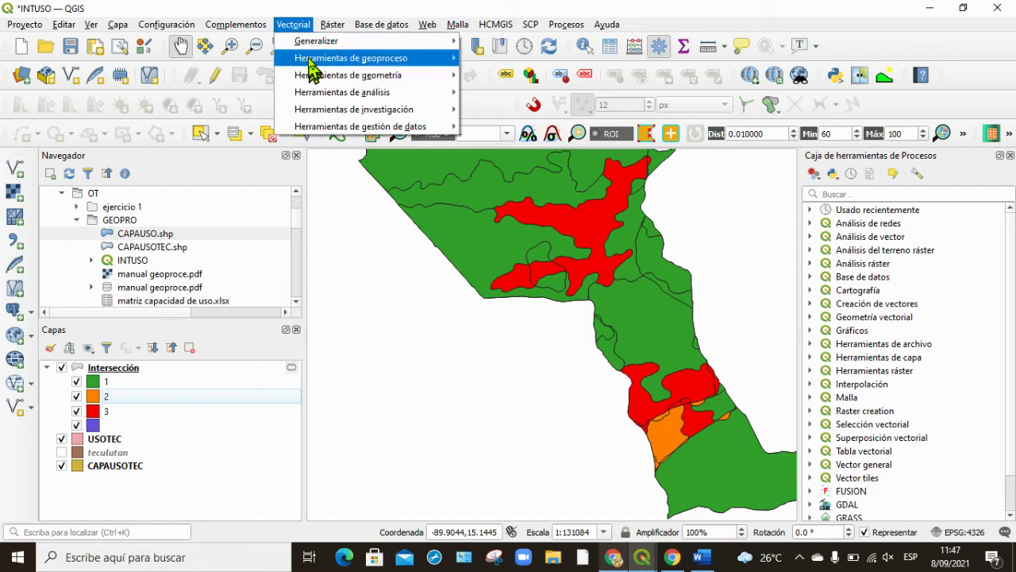
mouse_move(308, 60)
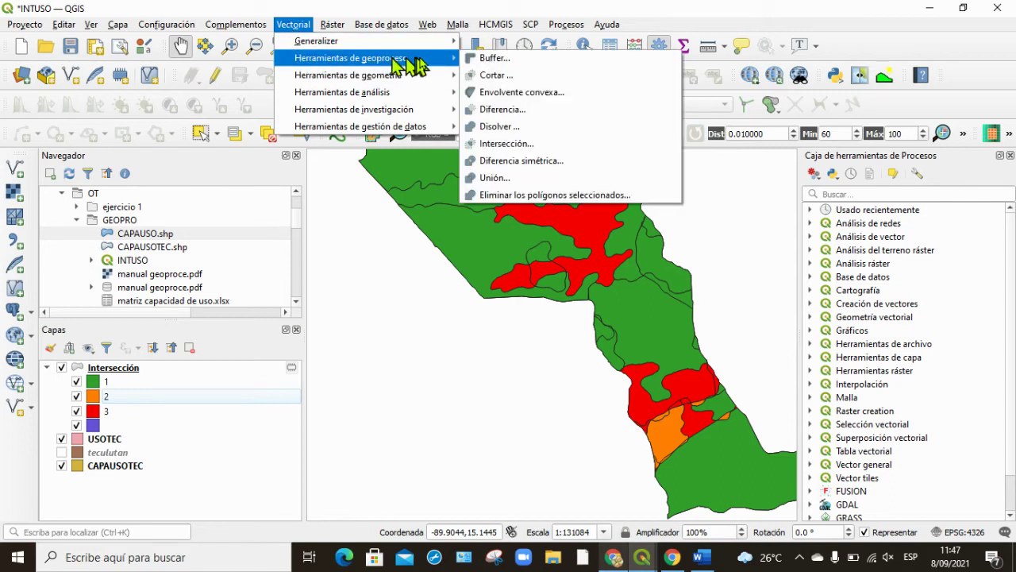
left_click(515, 127)
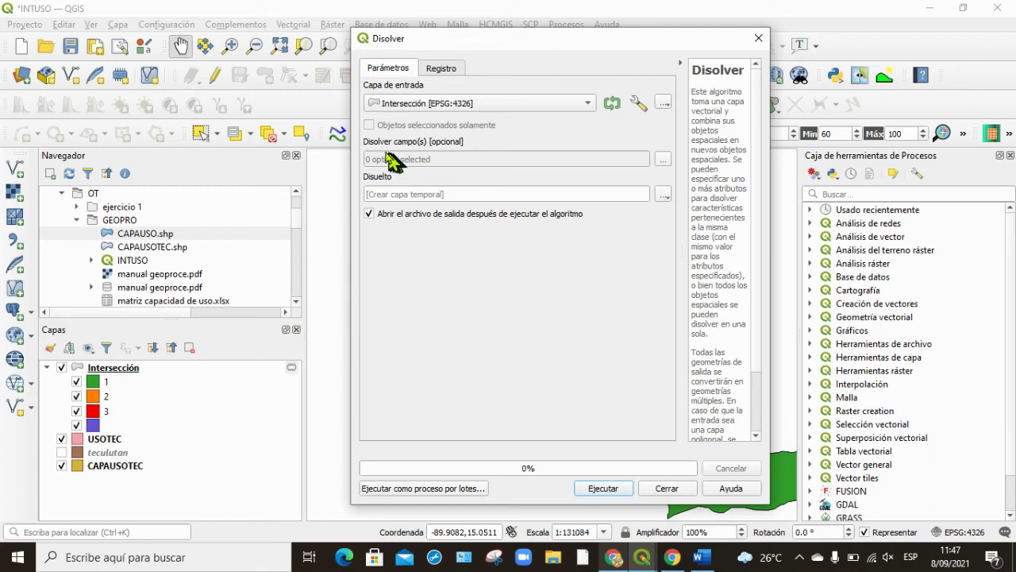
left_click(659, 158)
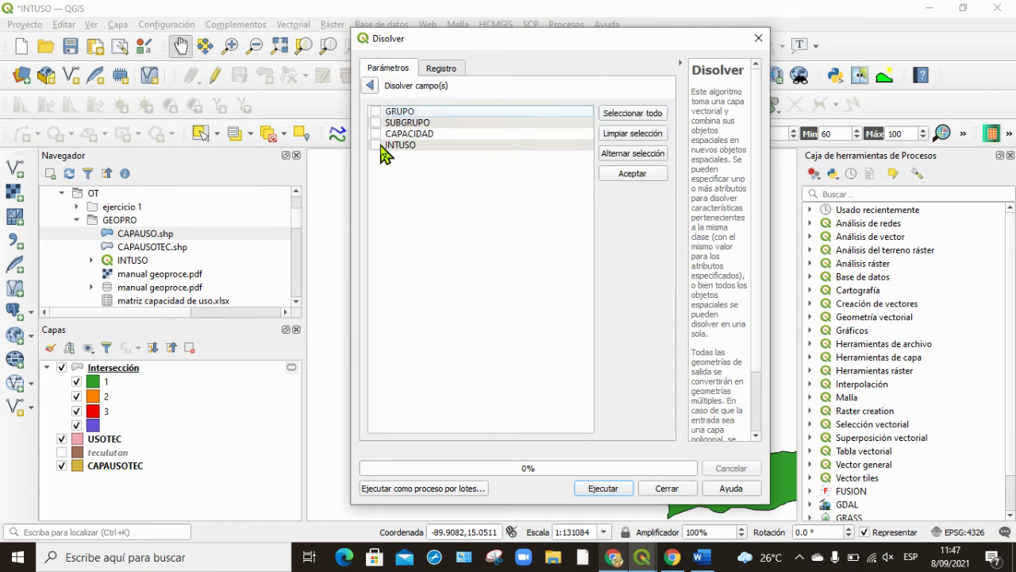
left_click(405, 145)
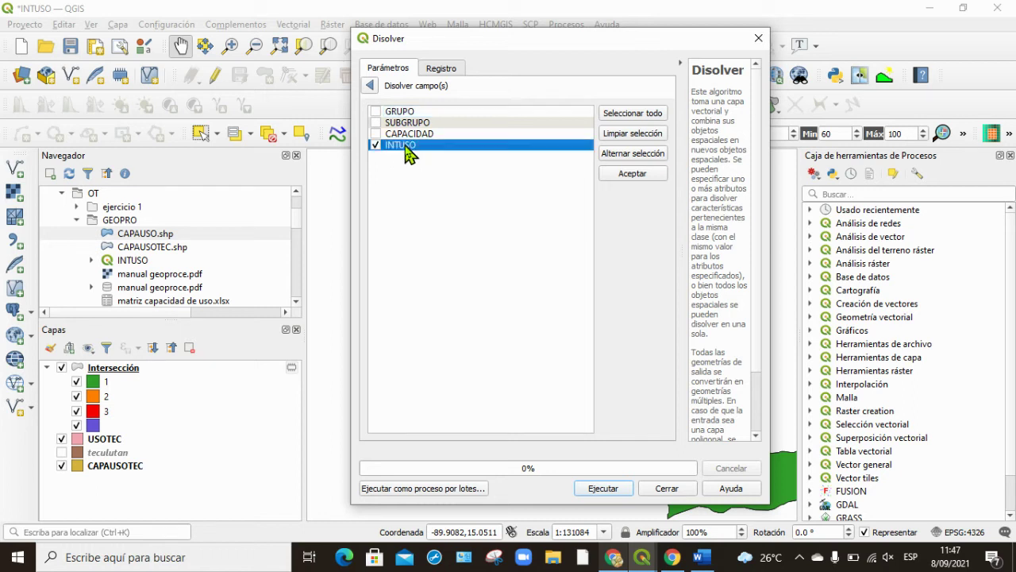
left_click(588, 487)
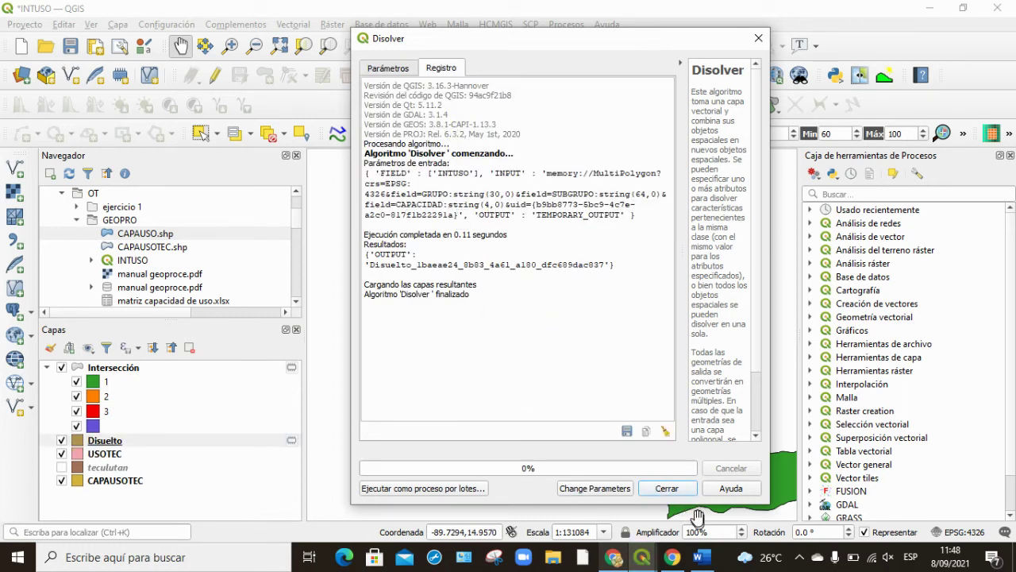
left_click(667, 488)
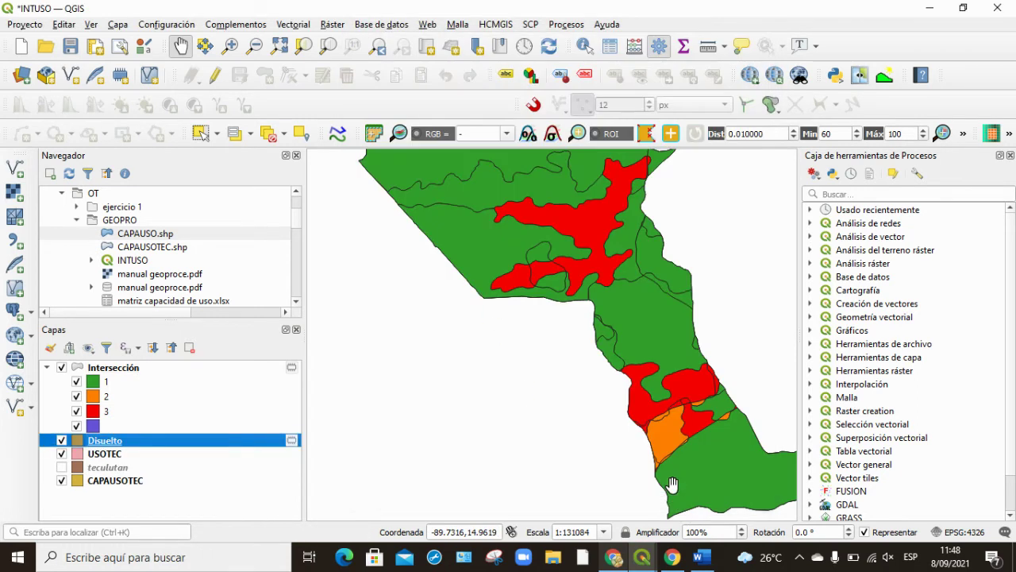
Remove the temporary Disuelto layer from the project.
right_click(127, 440)
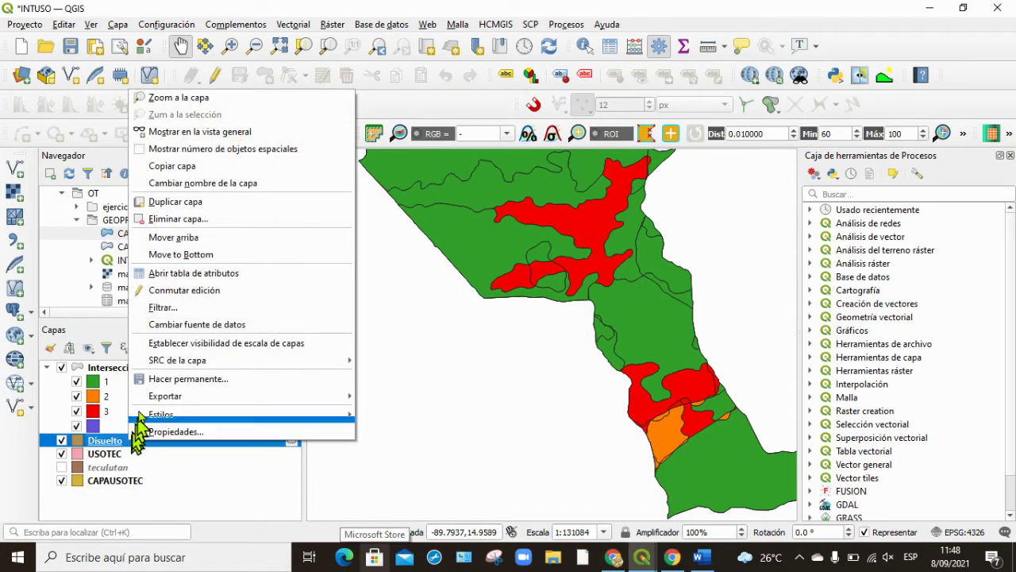
left_click(175, 226)
left_click(480, 294)
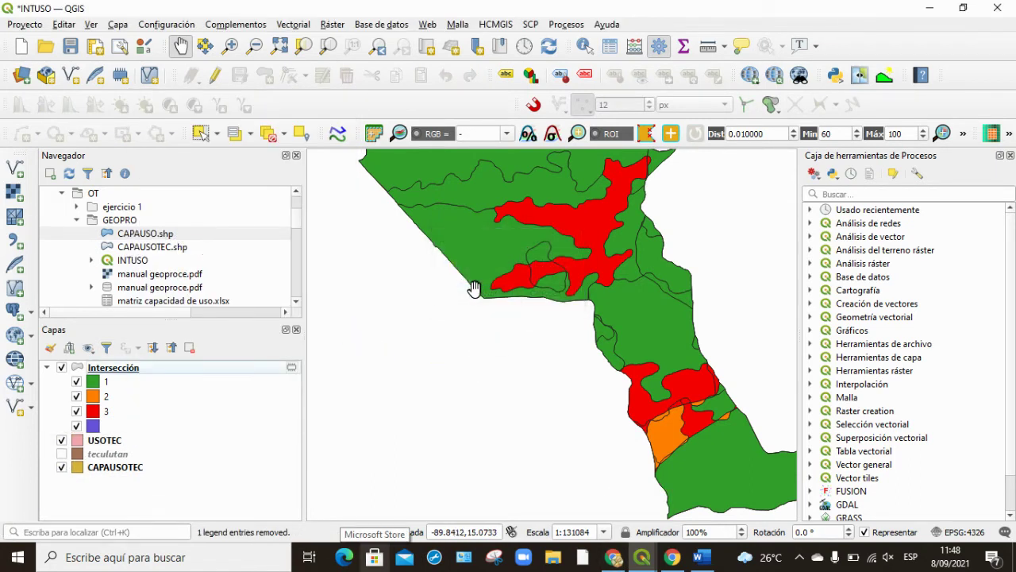
left_click(300, 25)
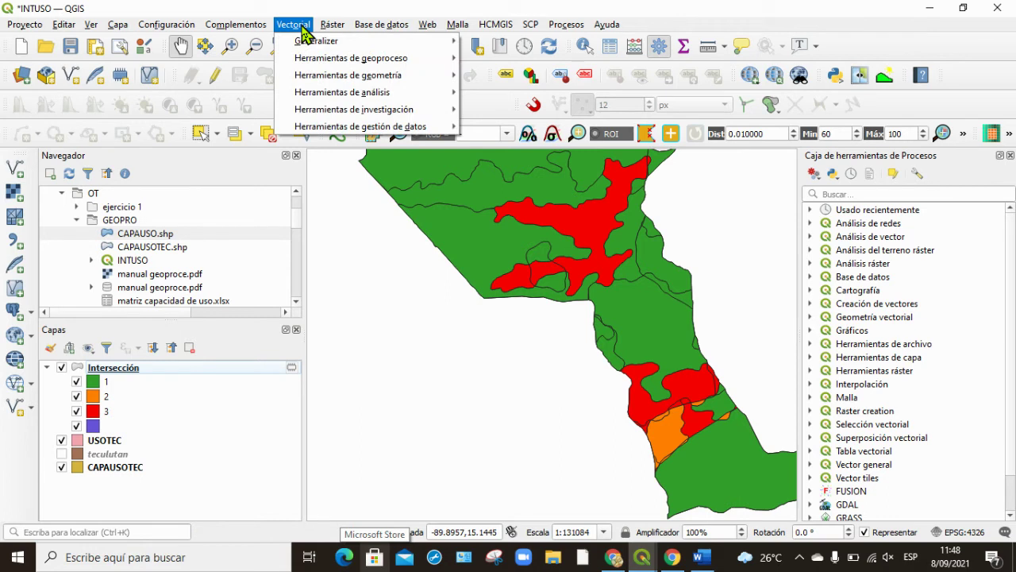
mouse_move(338, 61)
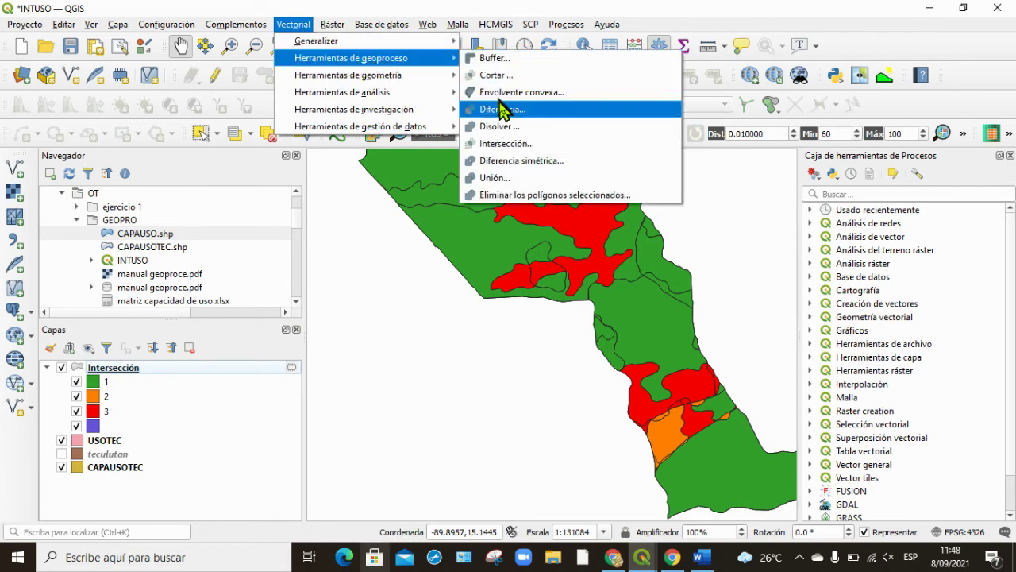
left_click(510, 127)
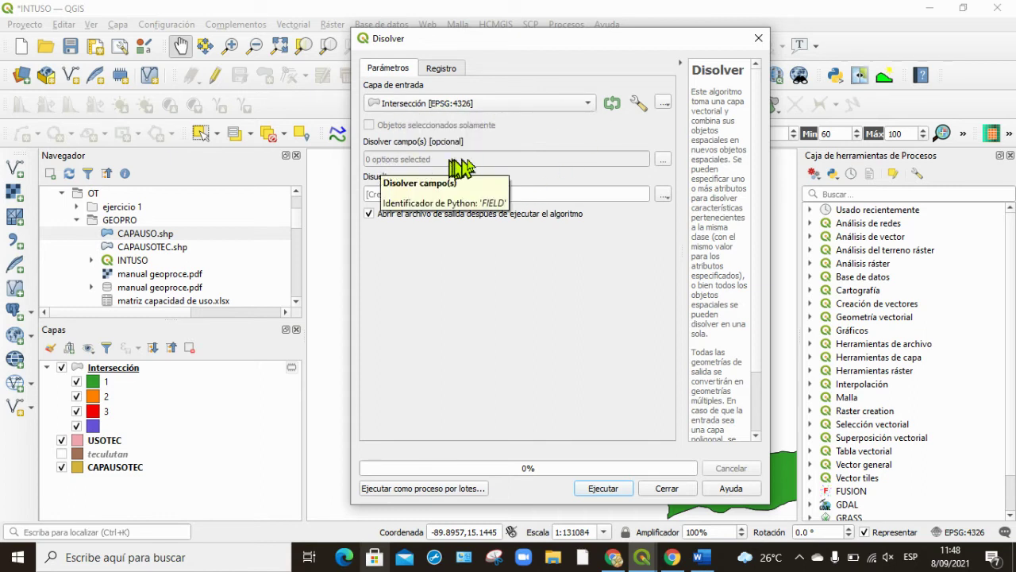
left_click(664, 162)
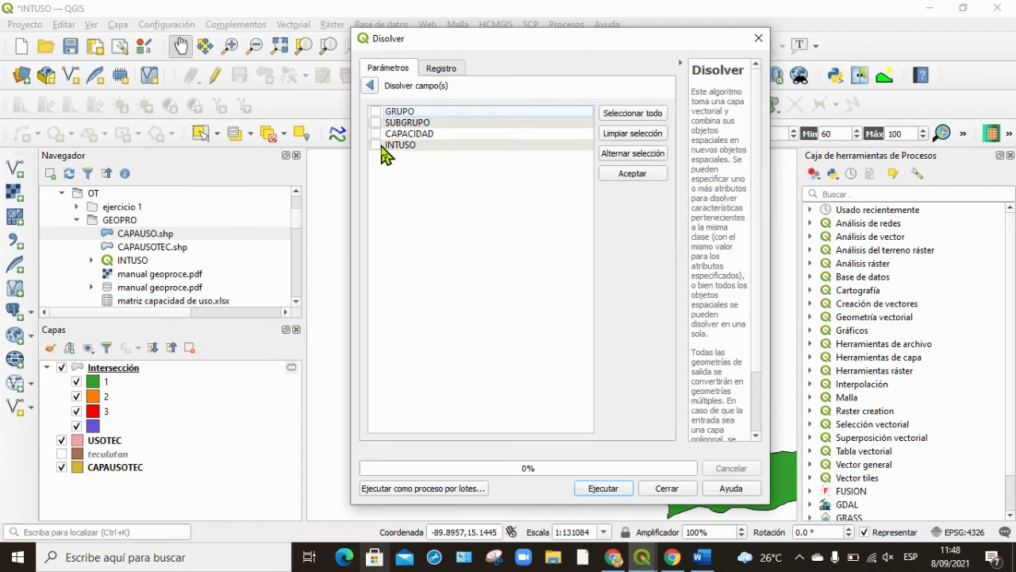
left_click(409, 150)
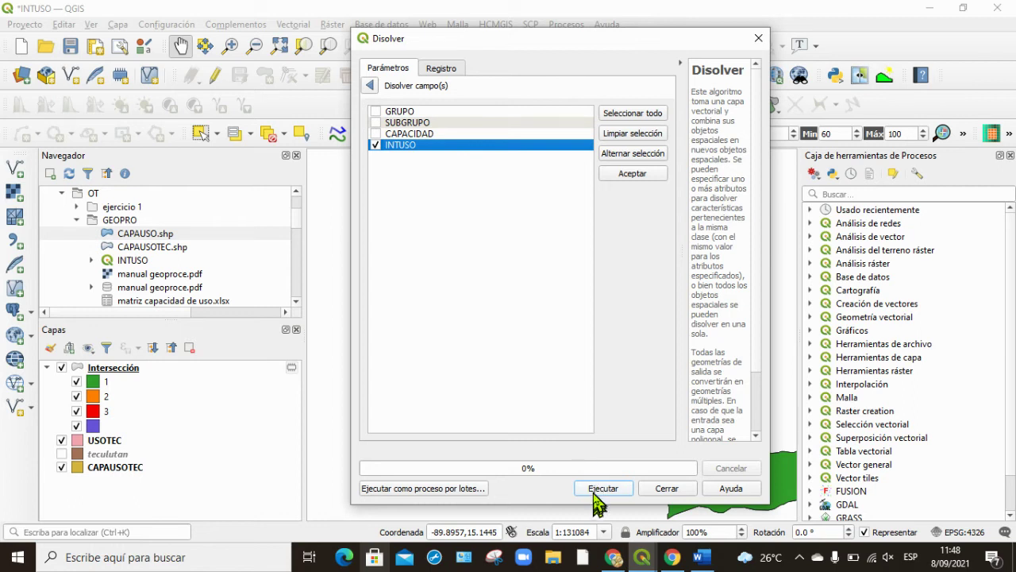
left_click(666, 489)
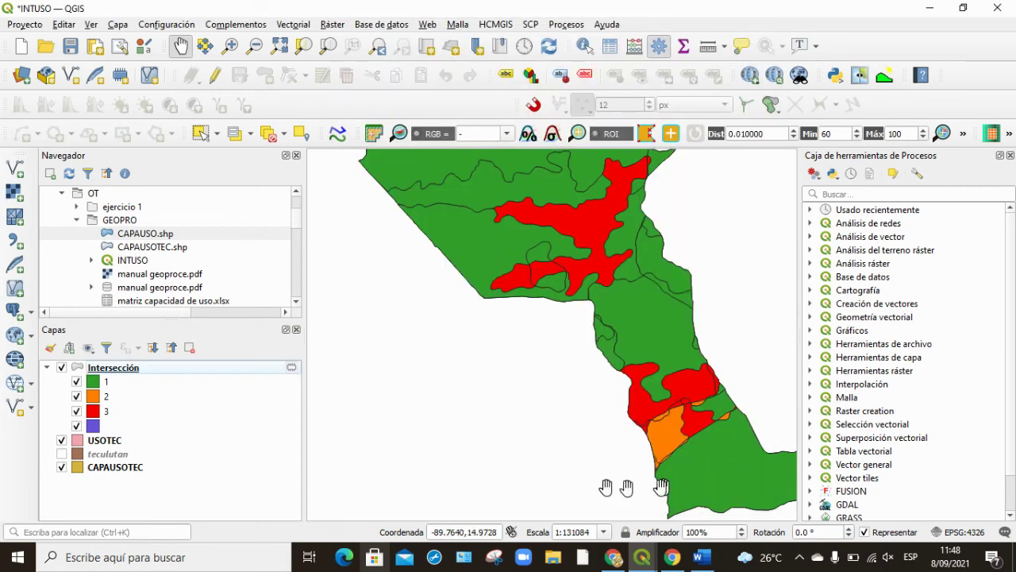
Run Dissolve on the Intersección layer with INTUSO as the only dissolve field, outputting a temporary layer.
left_click(286, 26)
mouse_move(316, 62)
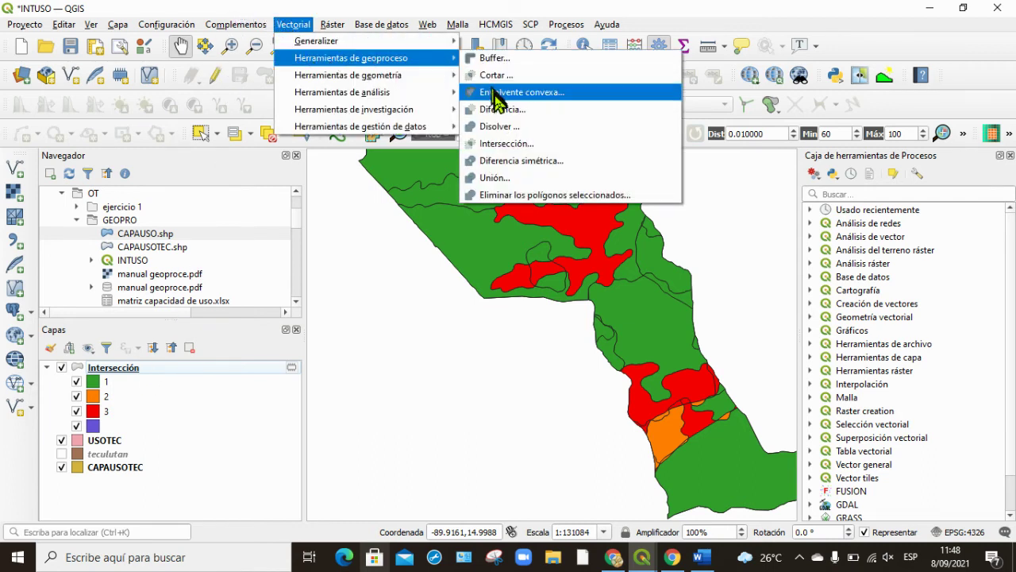
left_click(500, 127)
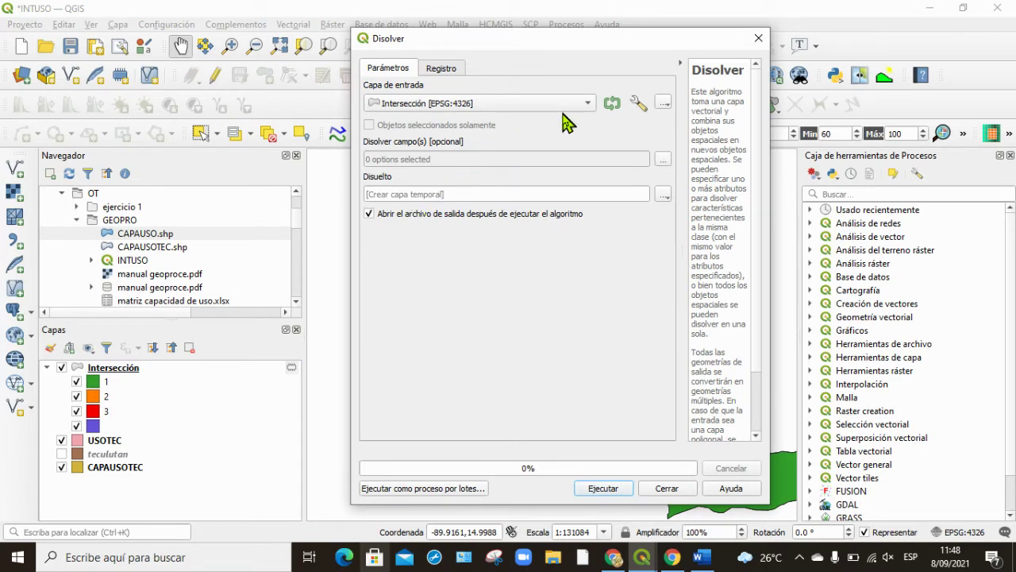
left_click(662, 159)
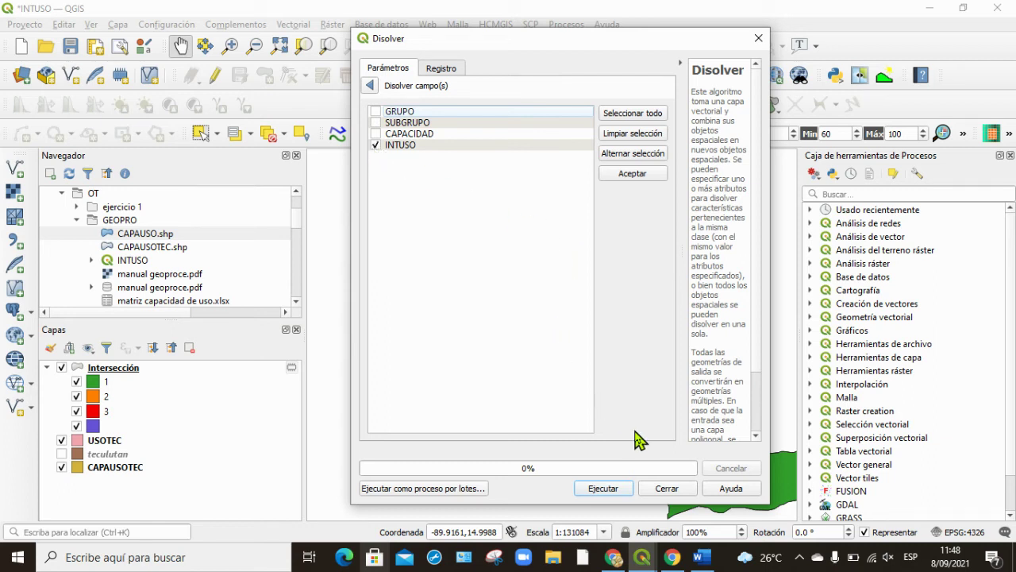
left_click(608, 491)
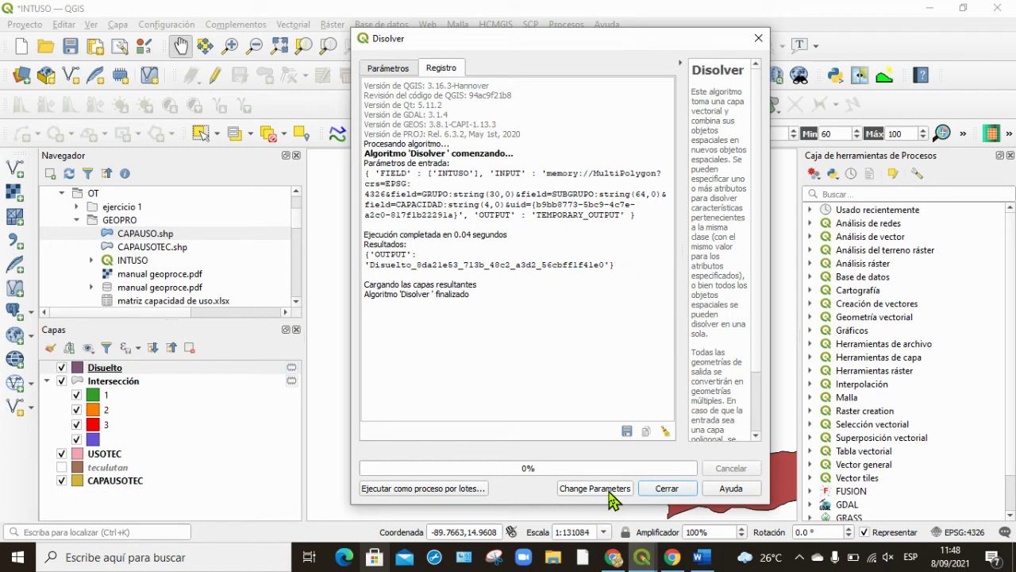
left_click(667, 488)
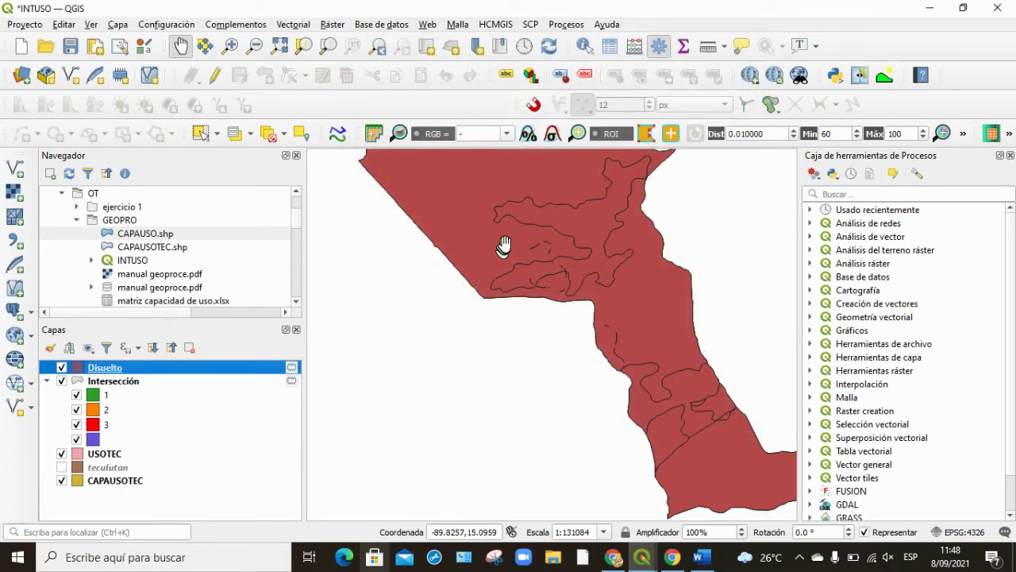
Examine the boundaries inside the Disuelto layer up close and compare them with the Intersección layer beneath by toggling its visibility.
scroll(505, 243, "up", 1)
left_click_drag(571, 276, 469, 442)
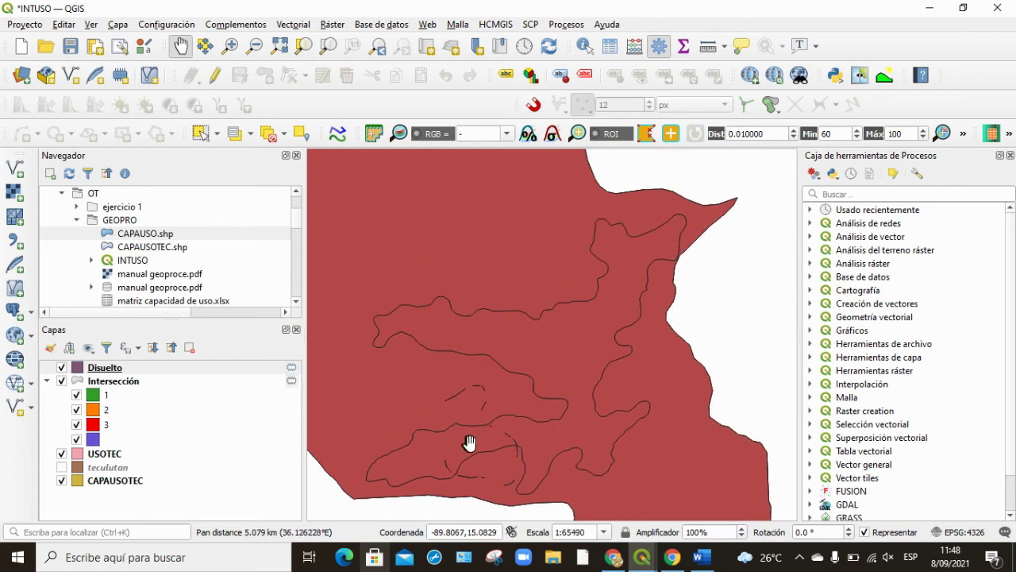
double_click(61, 368)
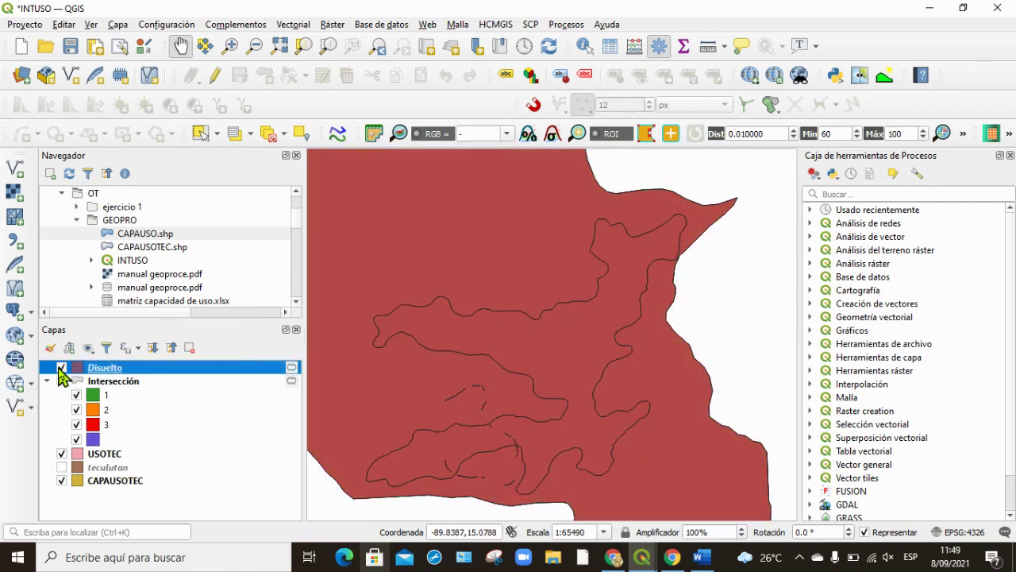
left_click(61, 368)
left_click(62, 368)
scroll(500, 404, "up", 2)
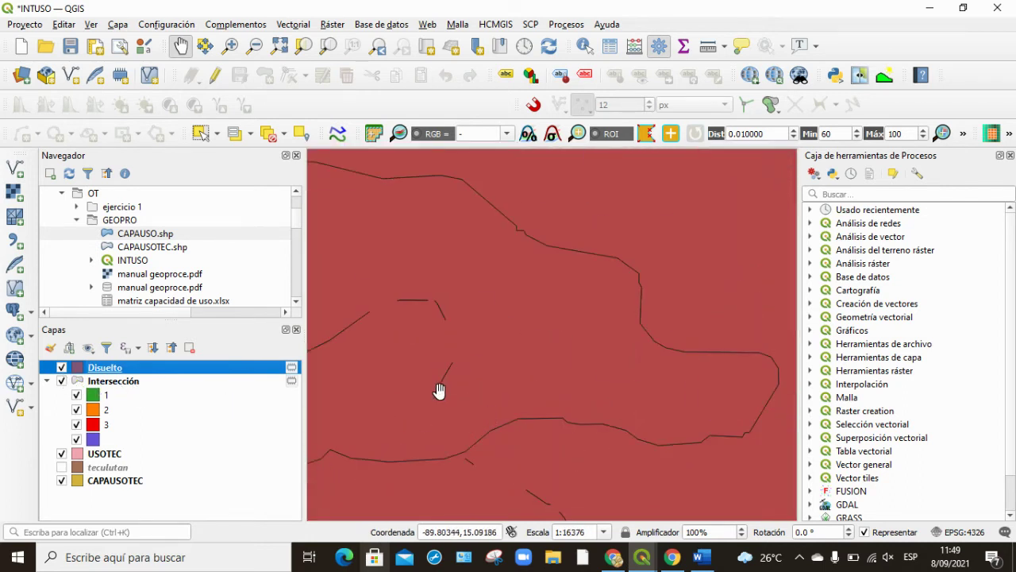
scroll(438, 393, "down", 4)
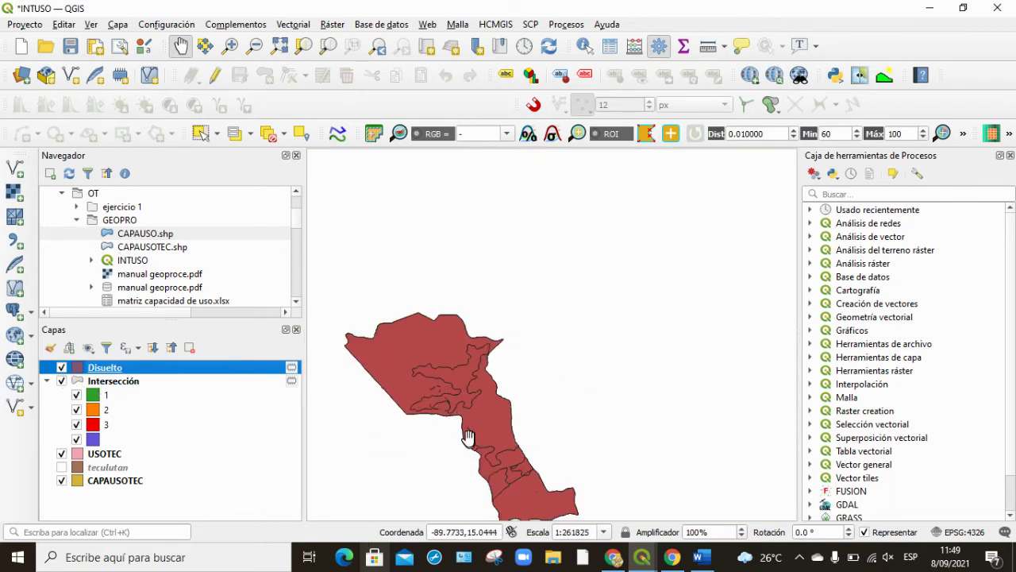
scroll(468, 437, "up", 1)
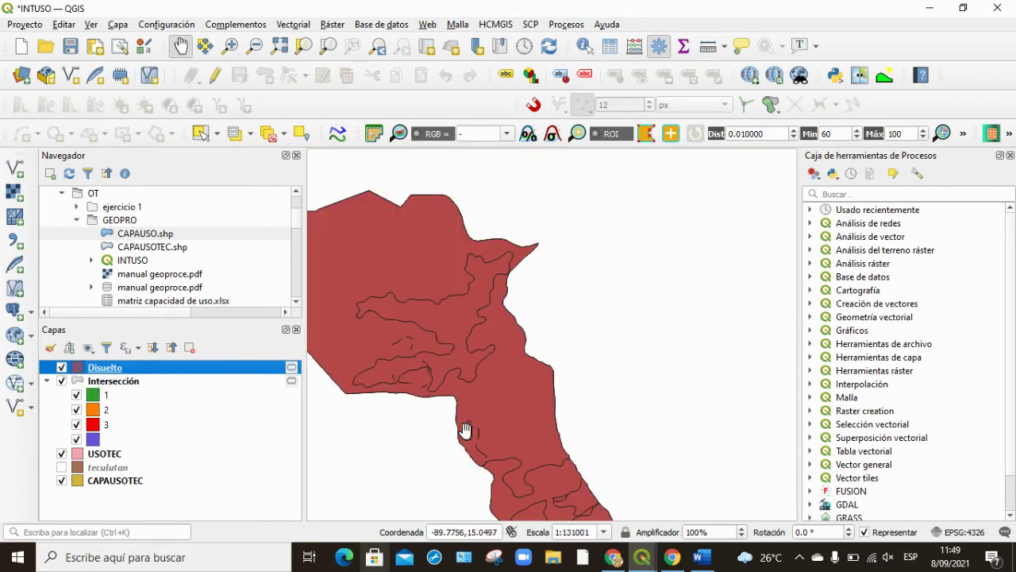
left_click_drag(457, 407, 514, 363)
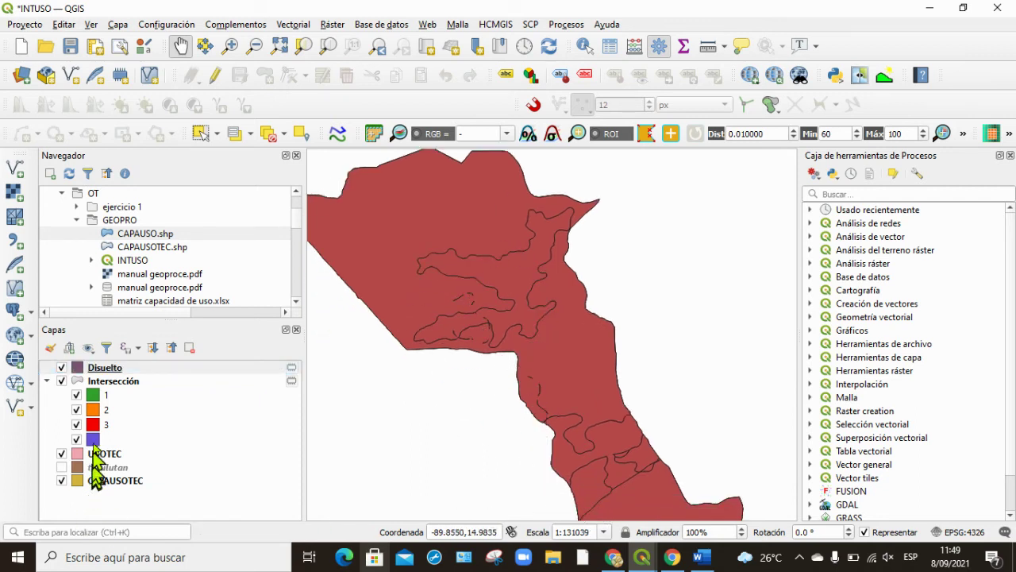
Switch the Disuelto layer to categorized symbols and classify it on the INTUSO field.
right_click(94, 370)
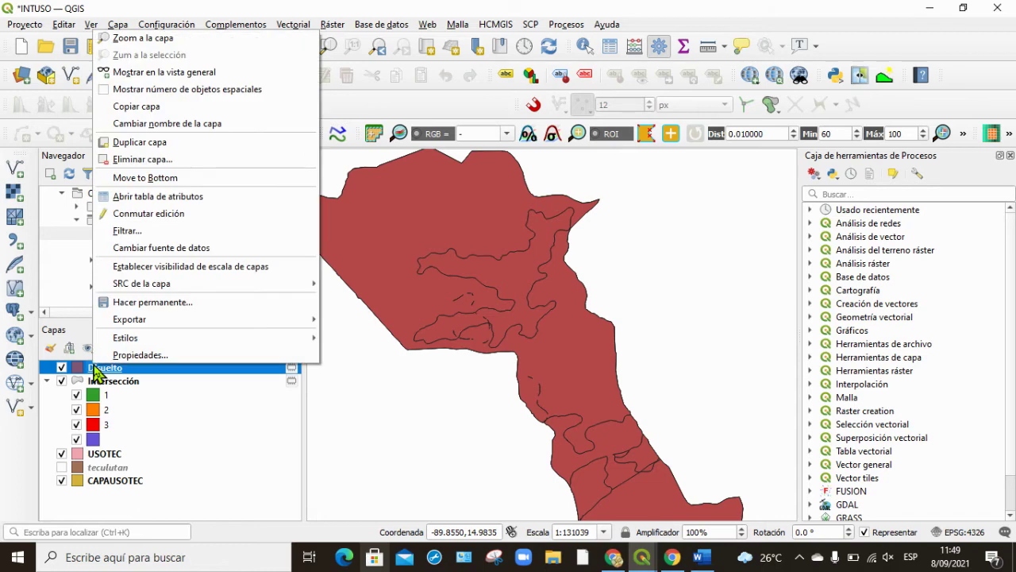
left_click(137, 359)
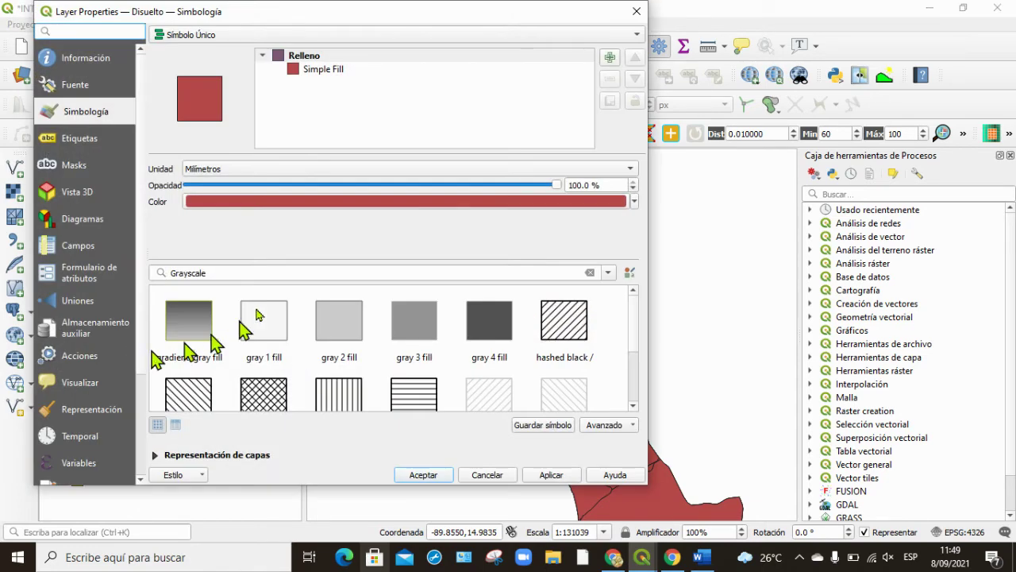
left_click(217, 39)
left_click(216, 36)
left_click(220, 39)
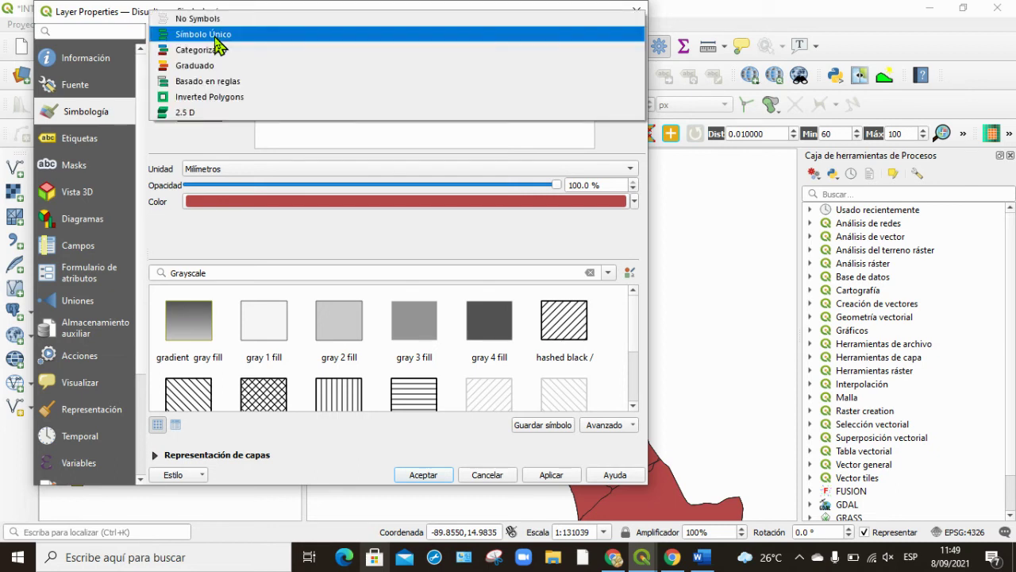
left_click(215, 50)
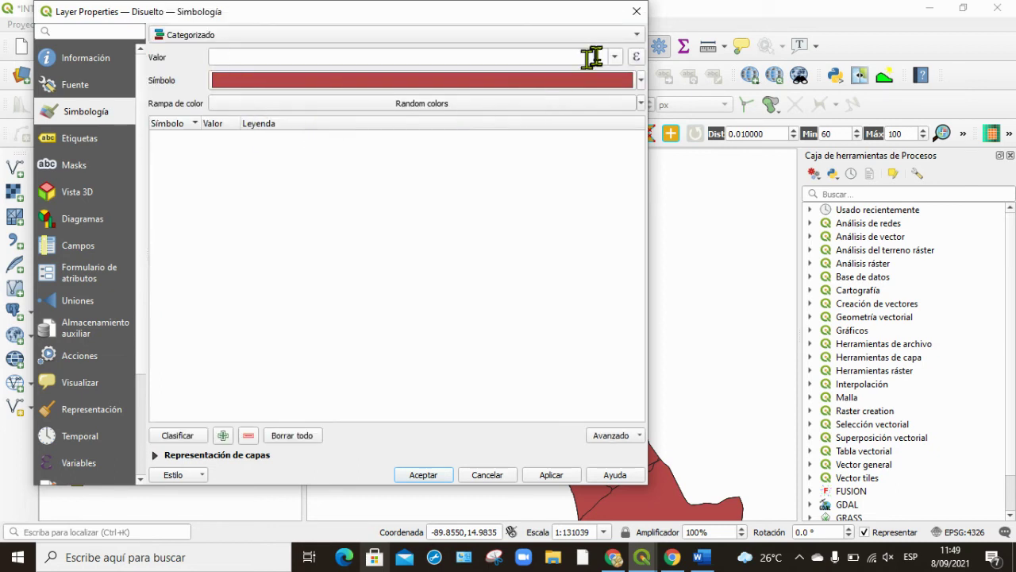
left_click(613, 57)
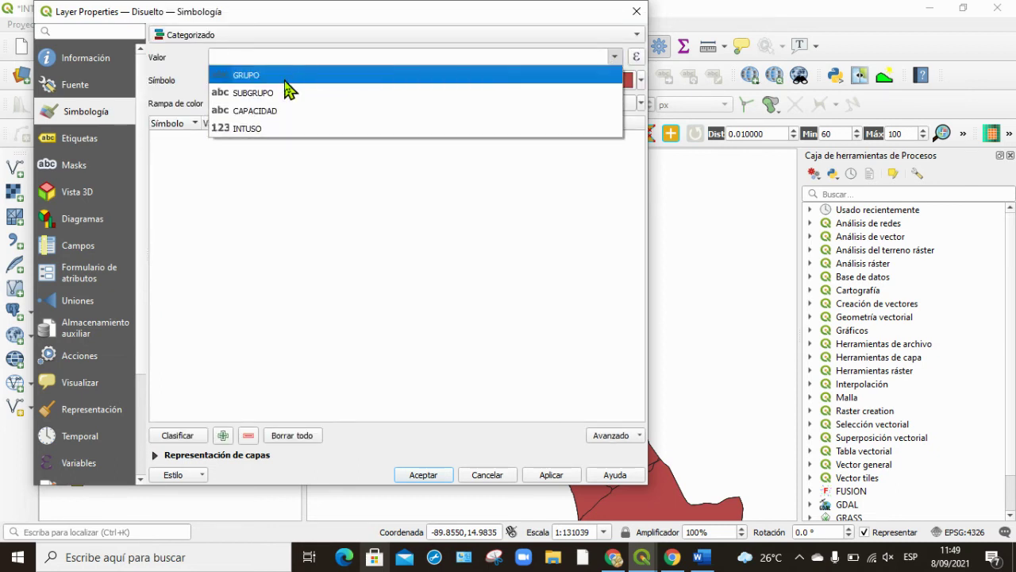
left_click(263, 129)
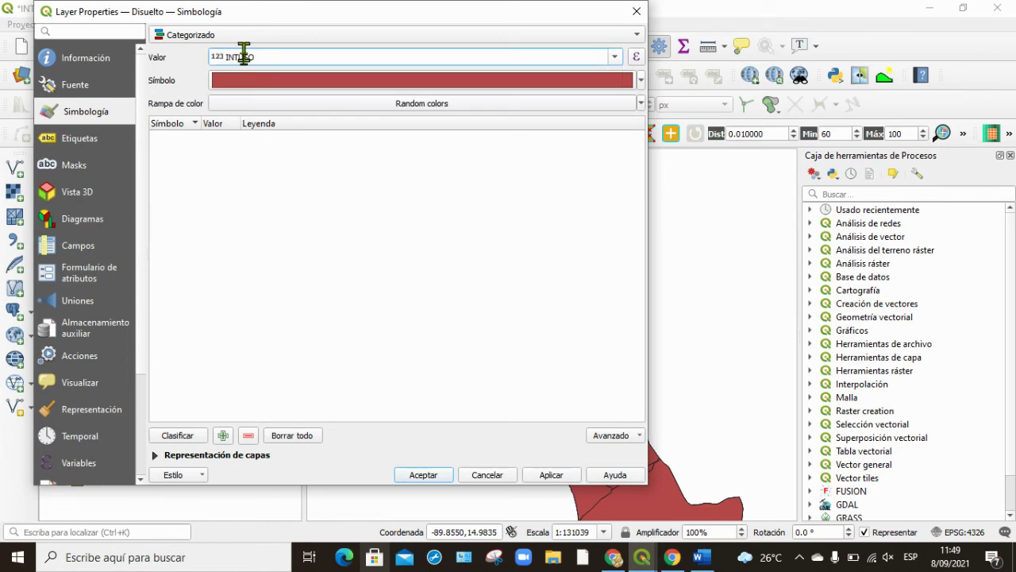
left_click(175, 438)
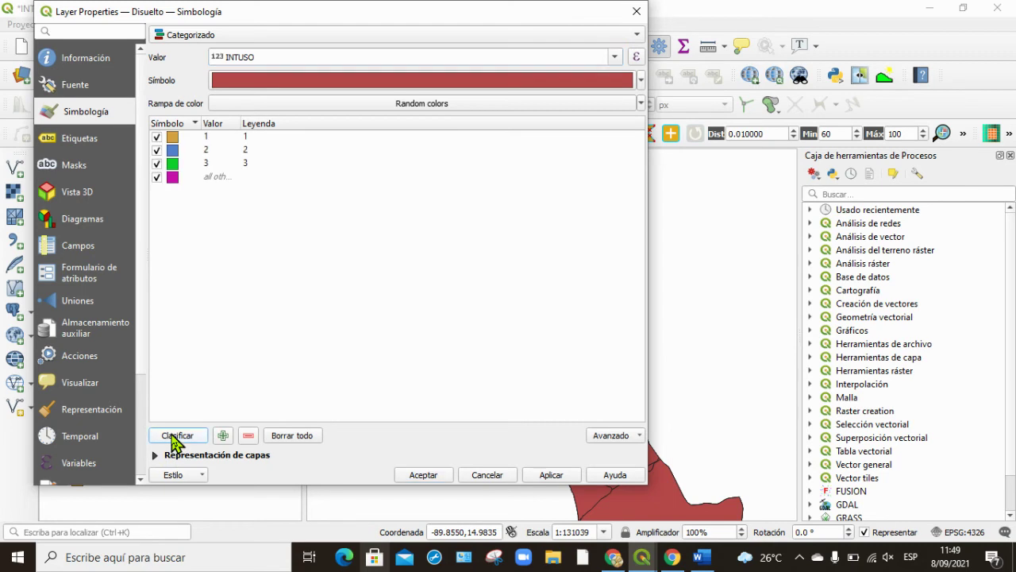
Set the fill colour of category 1 in the Disuelto layer to yellow.
double_click(174, 139)
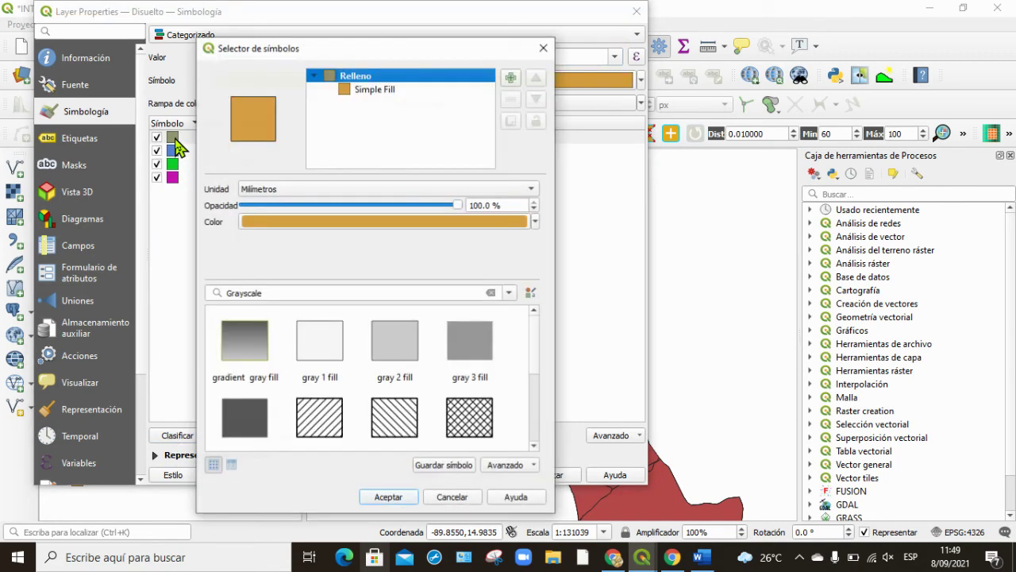
left_click(537, 223)
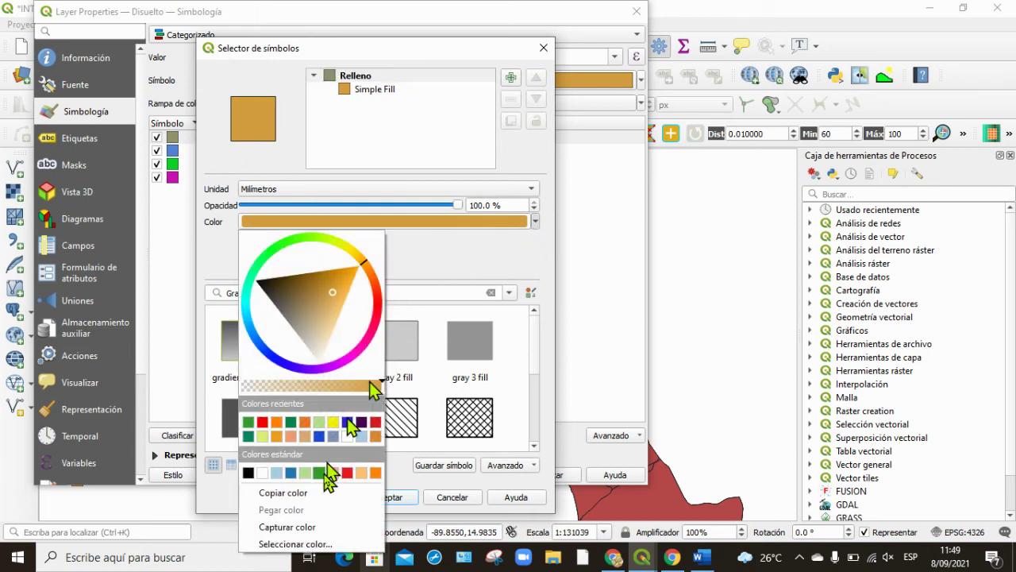
left_click(338, 427)
left_click(389, 498)
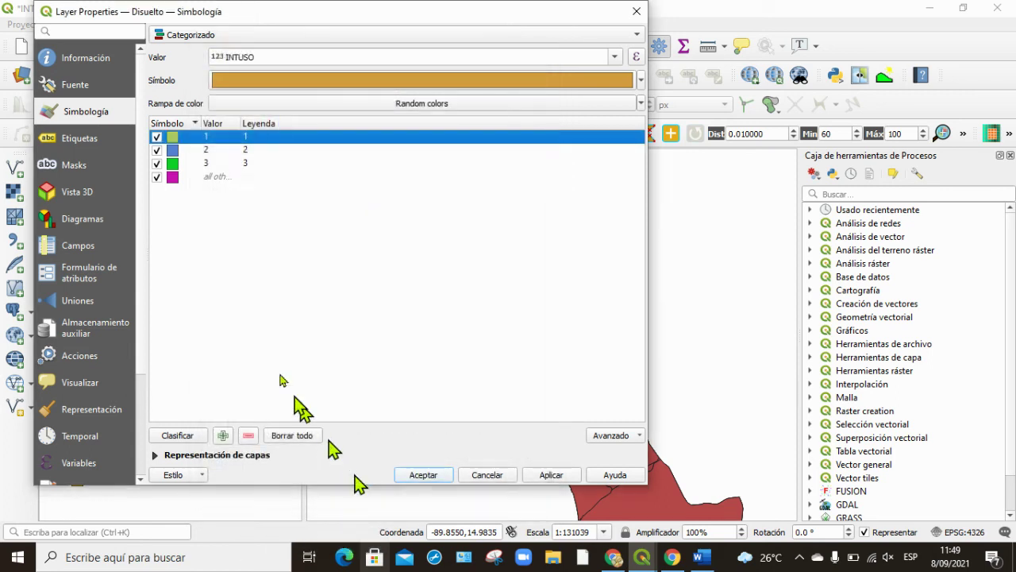
Change the fill colour of category 1 in the Disuelto layer to the standard dark green.
double_click(174, 147)
left_click(536, 222)
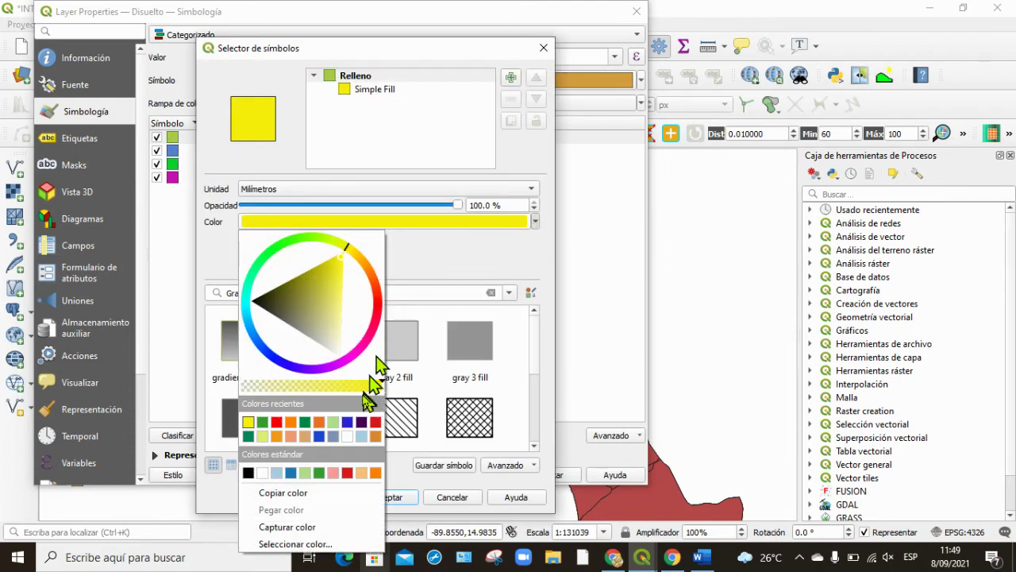
left_click(315, 472)
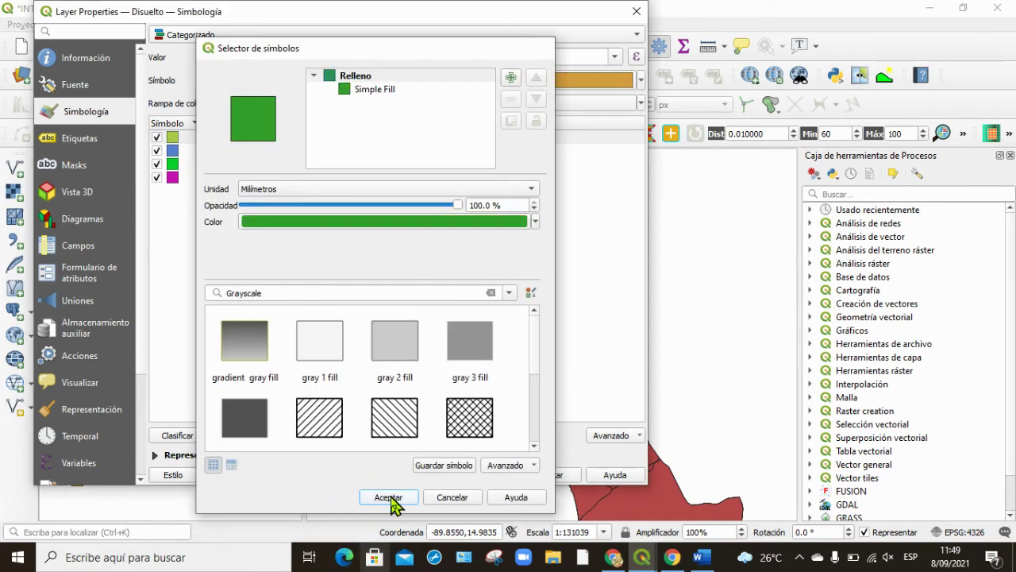
left_click(404, 494)
Set the fill colour of category 2 in the Disuelto layer to the standard orange.
double_click(175, 151)
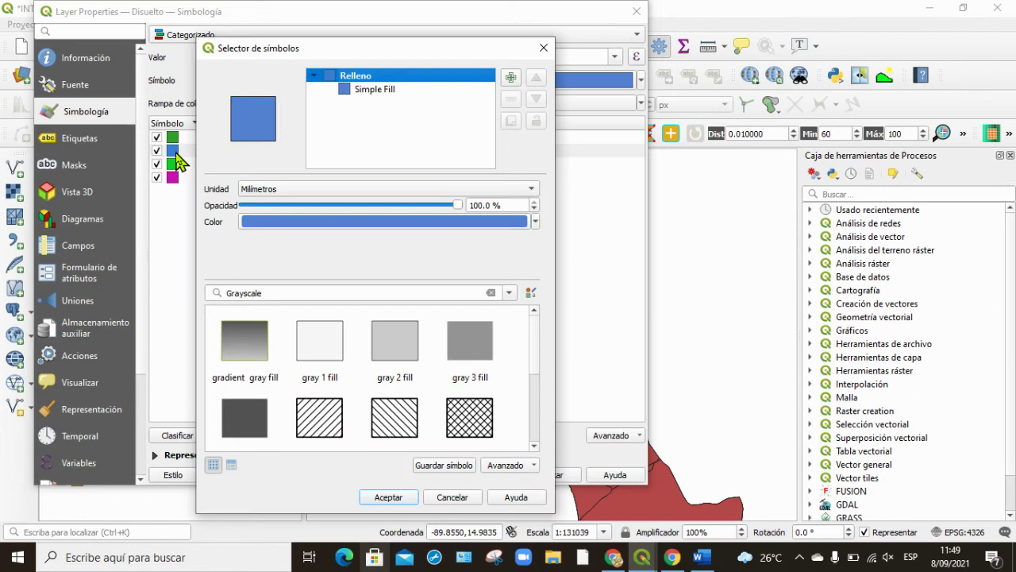
left_click(537, 222)
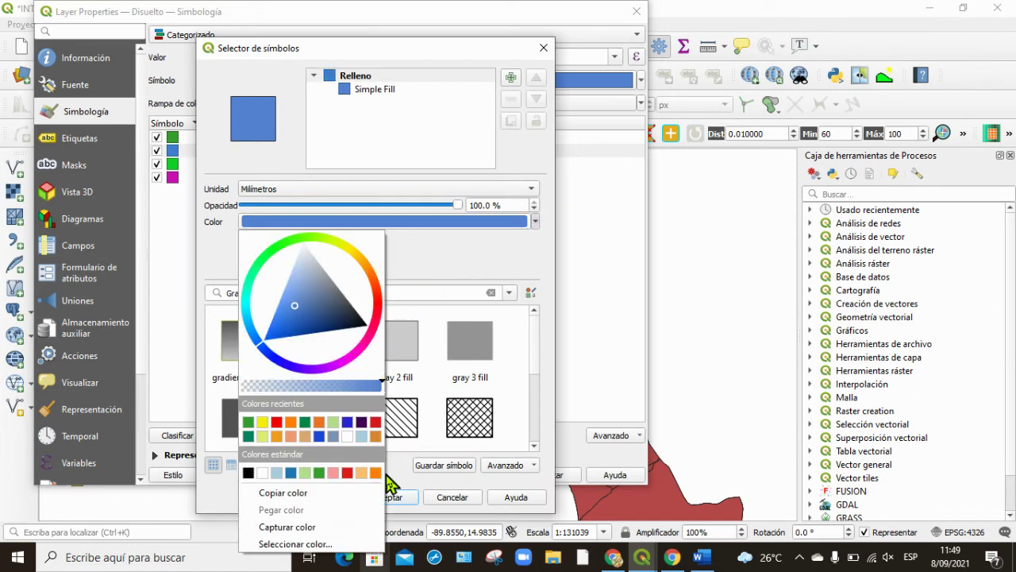
left_click(374, 473)
left_click(381, 498)
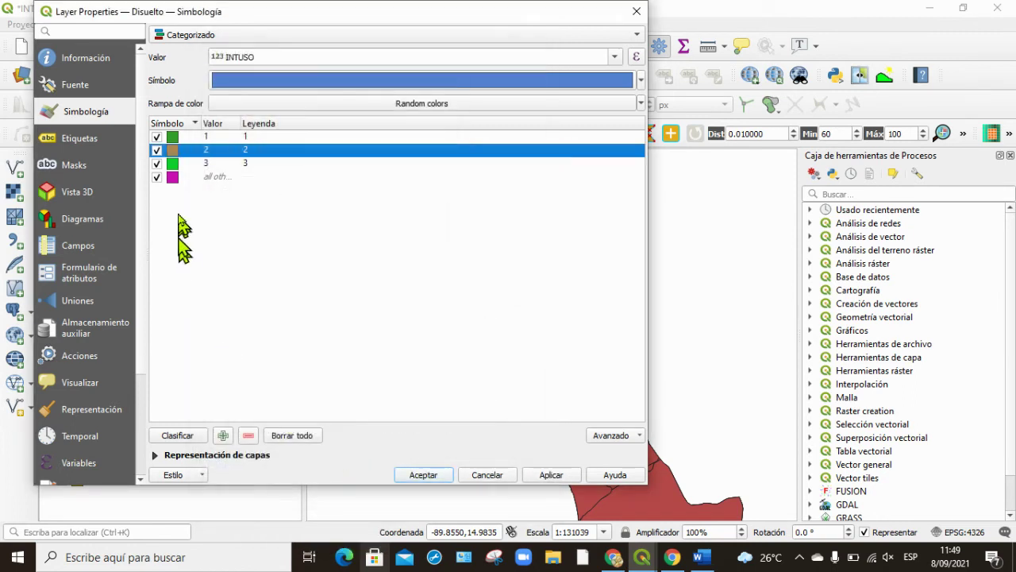
Set the fill colour of category 3 to bright red and accept the Disuelto layer's symbology.
double_click(169, 164)
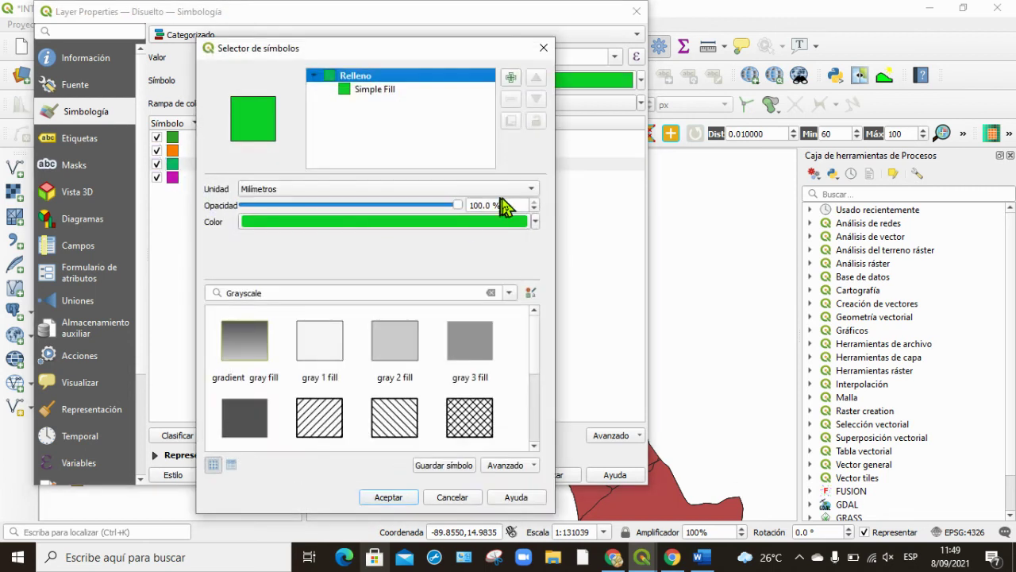
left_click(536, 222)
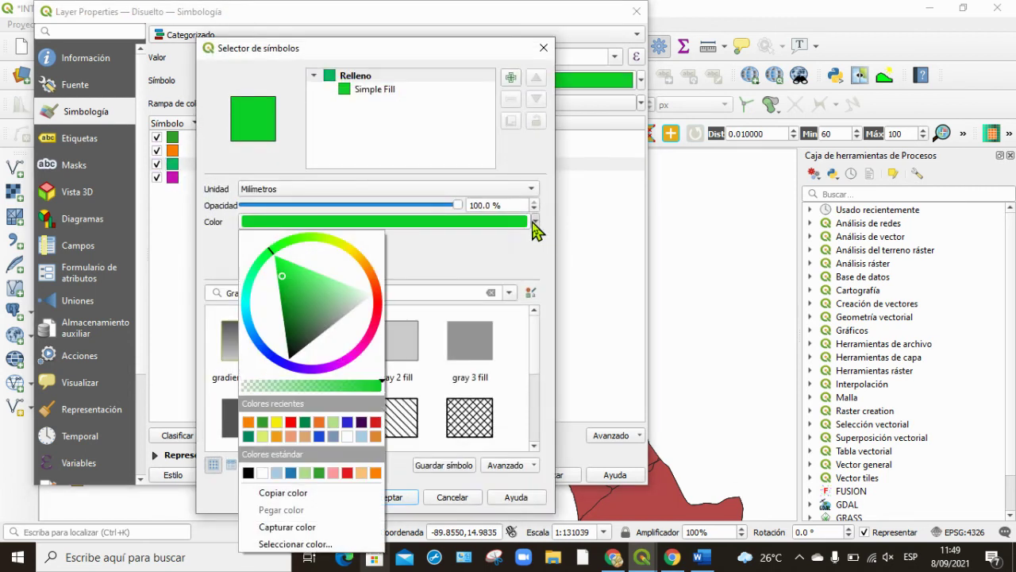
left_click(289, 421)
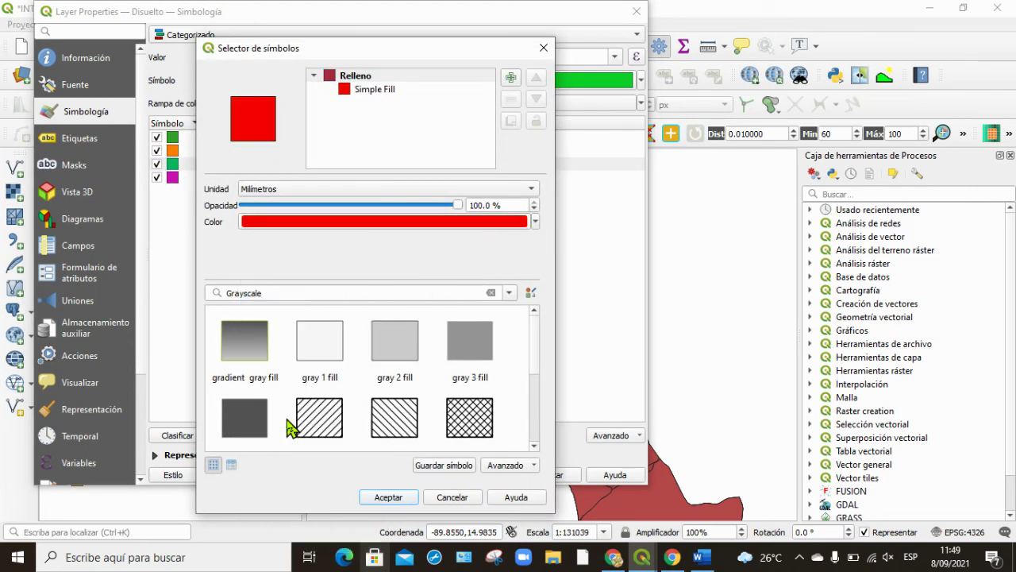
left_click(388, 497)
left_click(423, 475)
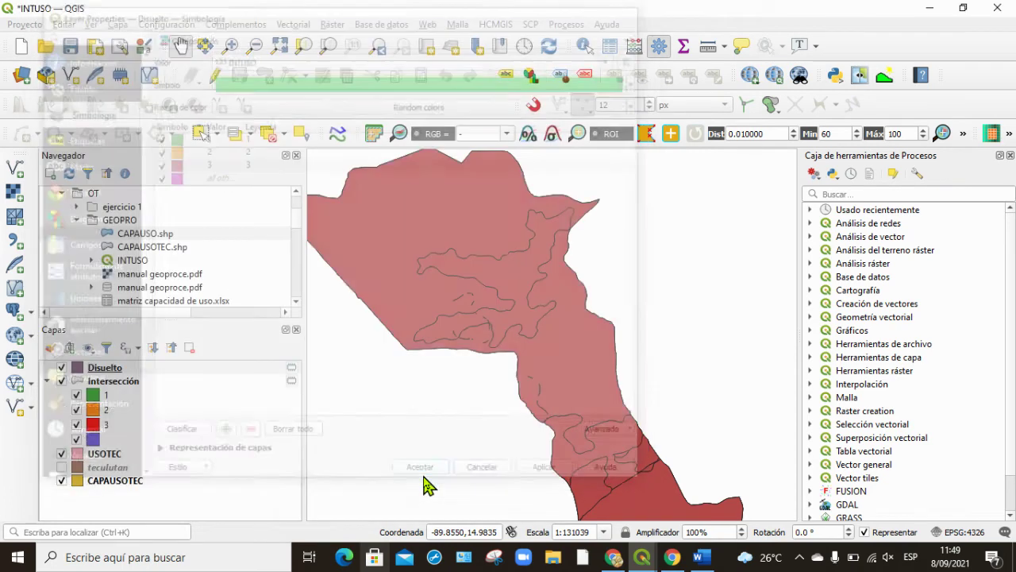
Open the Disuelto layer's attribute table and turn on editing.
mouse_move(498, 409)
left_mouse_down()
mouse_move(458, 300)
mouse_move(508, 421)
left_mouse_up()
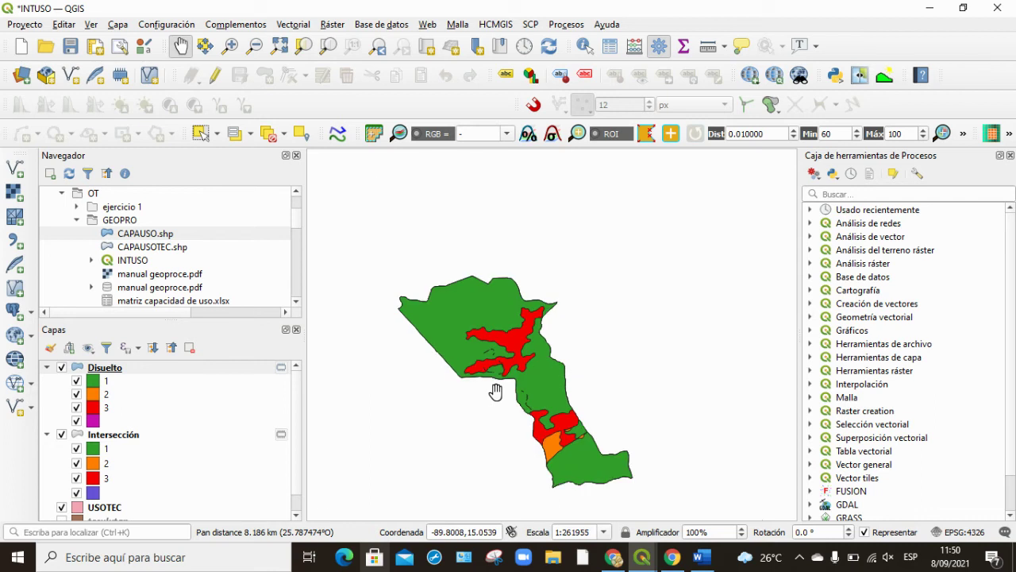
left_click_drag(504, 405, 493, 363)
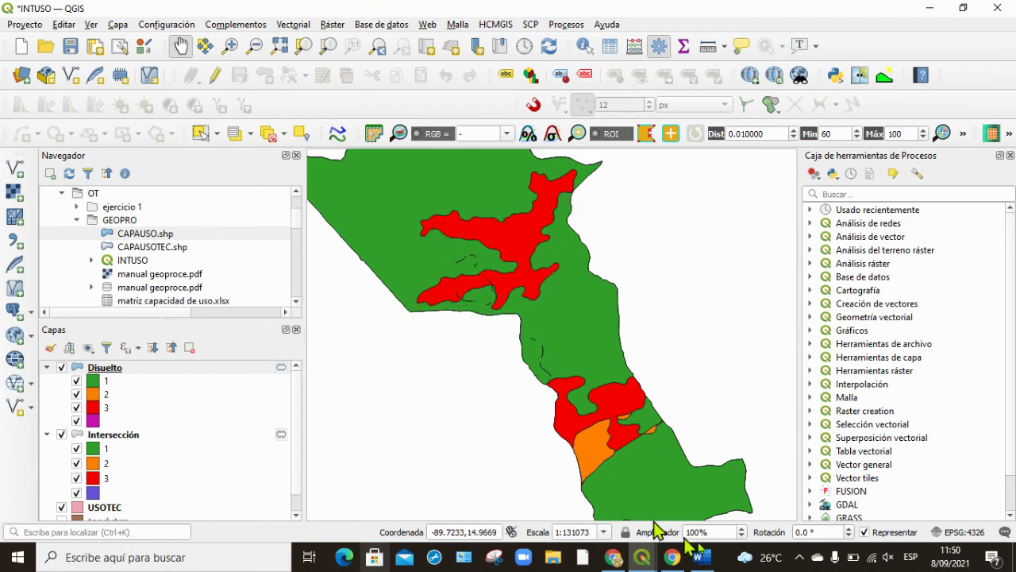
right_click(119, 380)
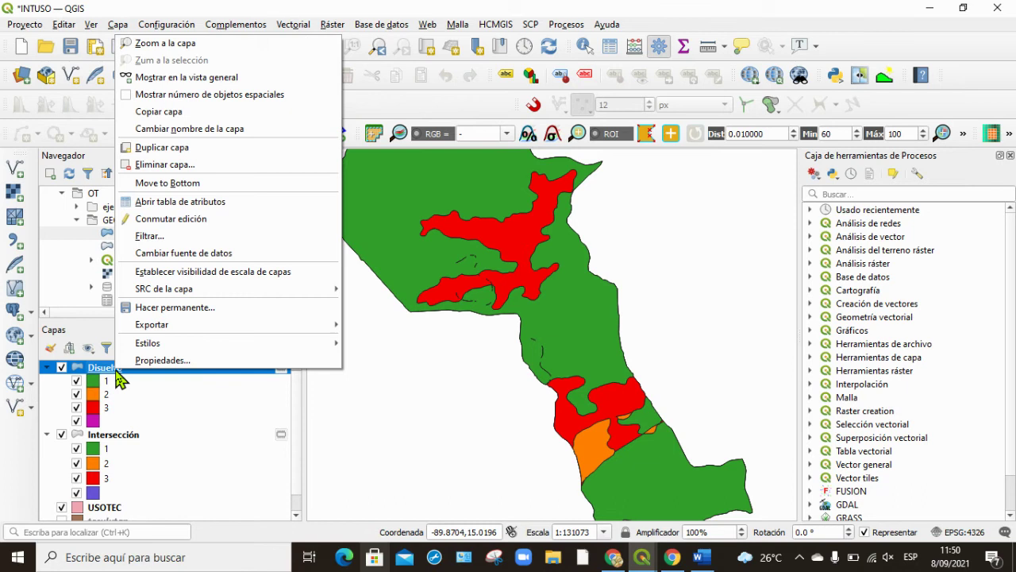
left_click(184, 203)
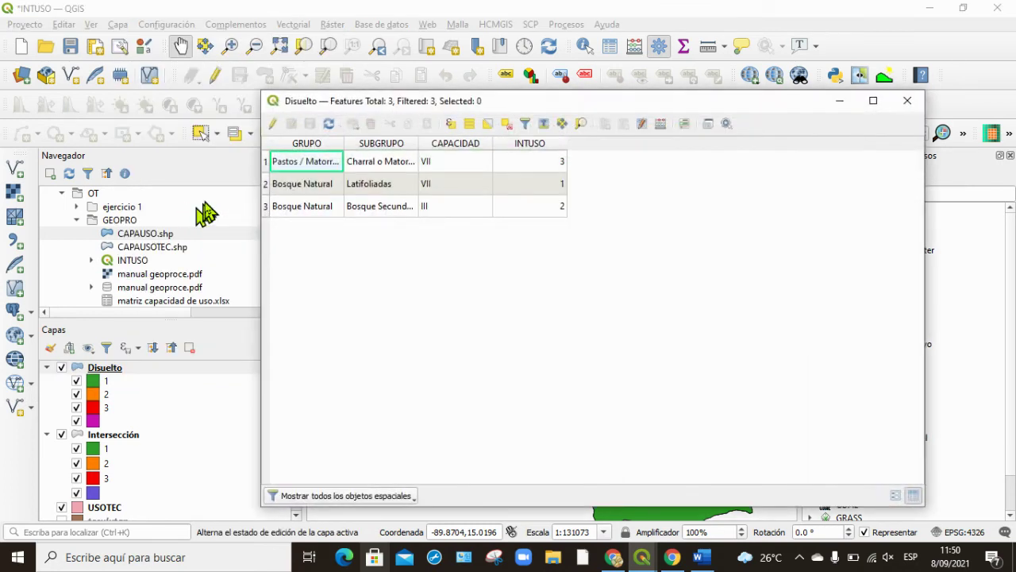
left_click(272, 125)
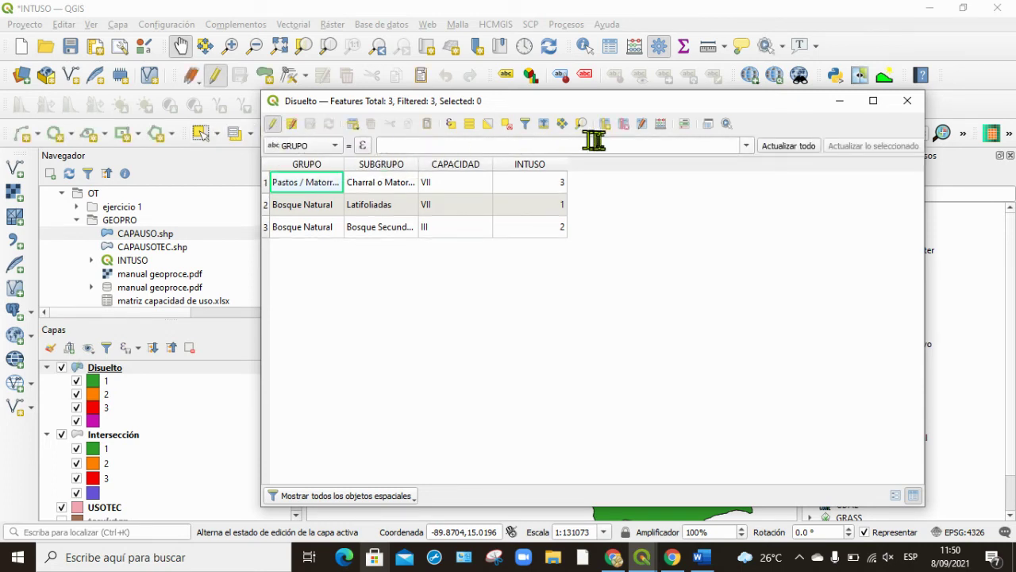
Add a virtual integer field named AREA to the Disuelto layer, calculated with the $area expression, and close the attribute table.
left_click(660, 124)
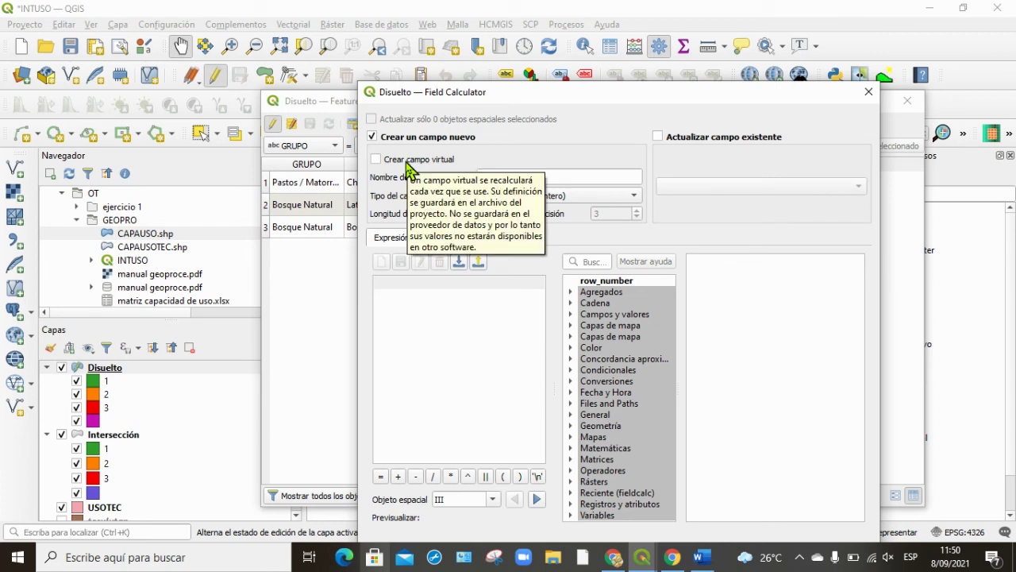
left_click(406, 162)
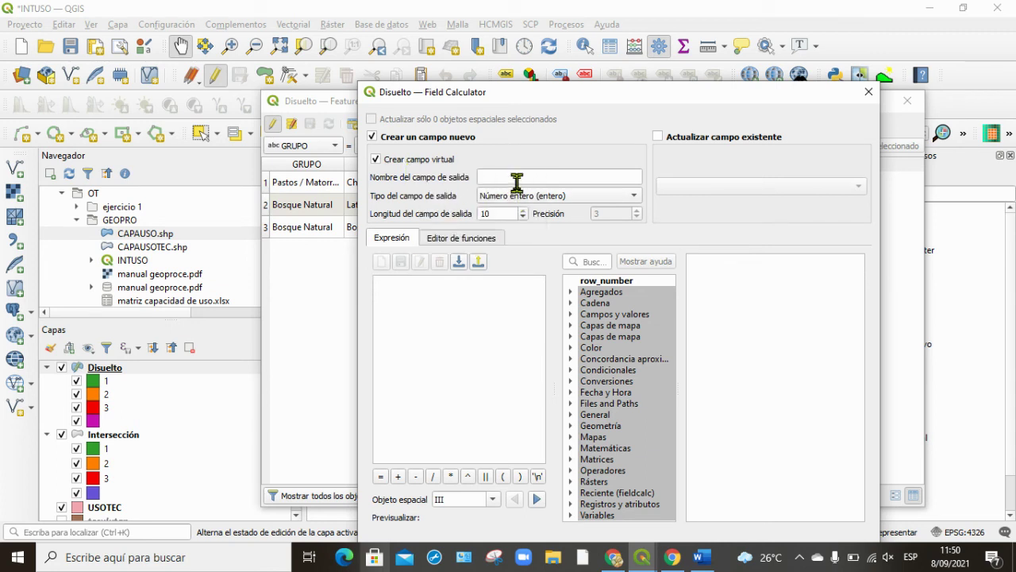
type("AREA")
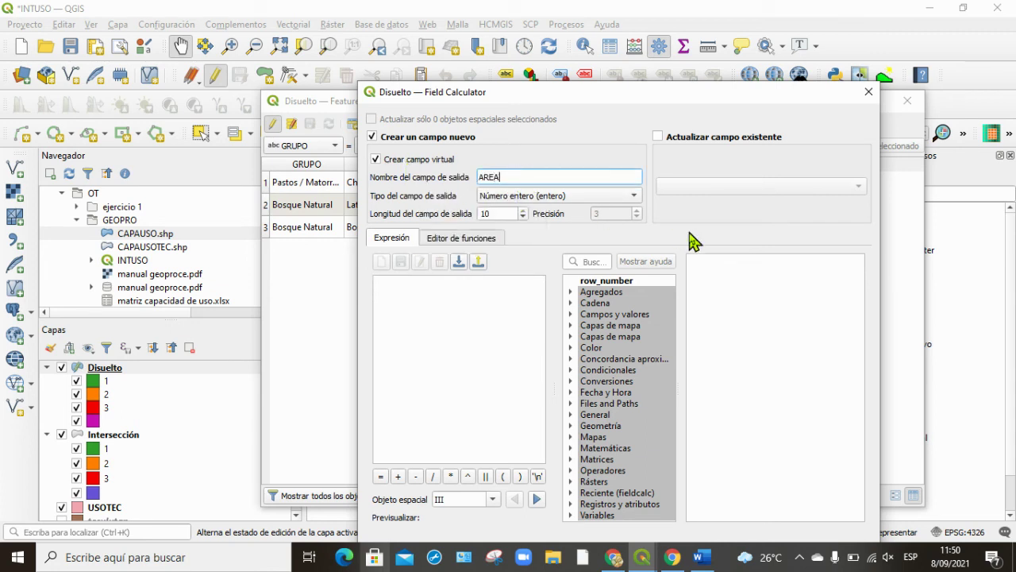
left_click(587, 262)
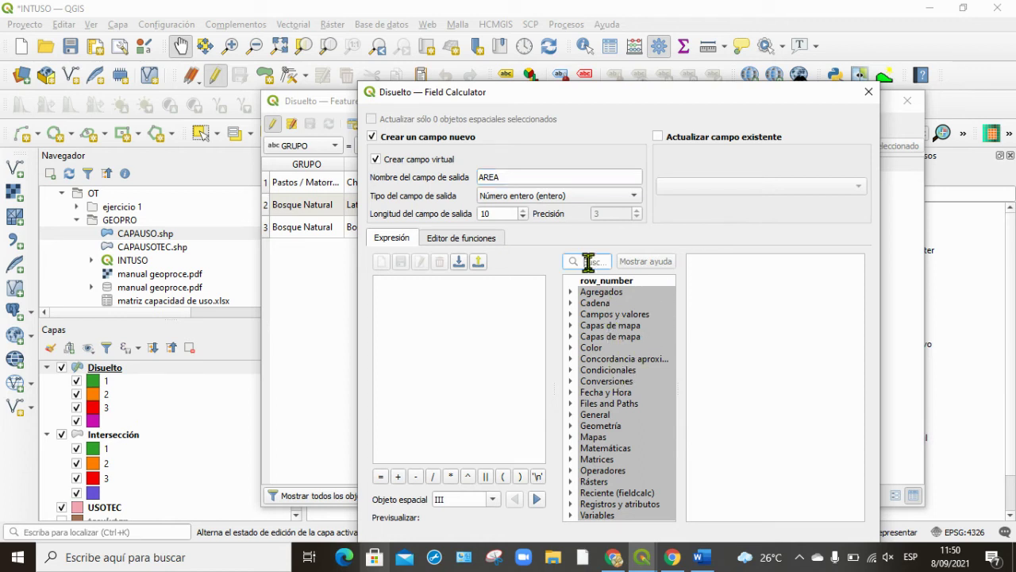
type("AREA")
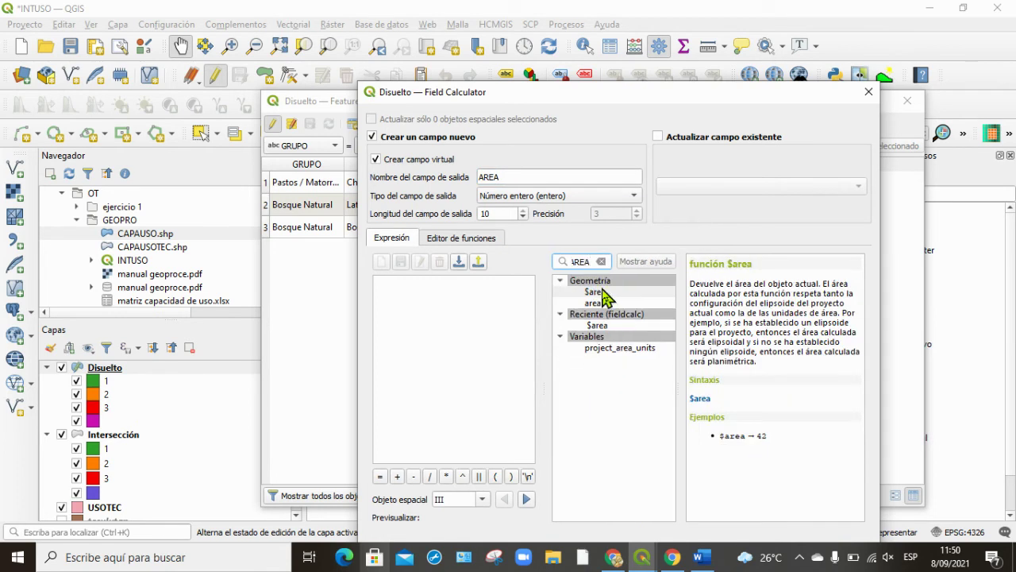
left_click(595, 292)
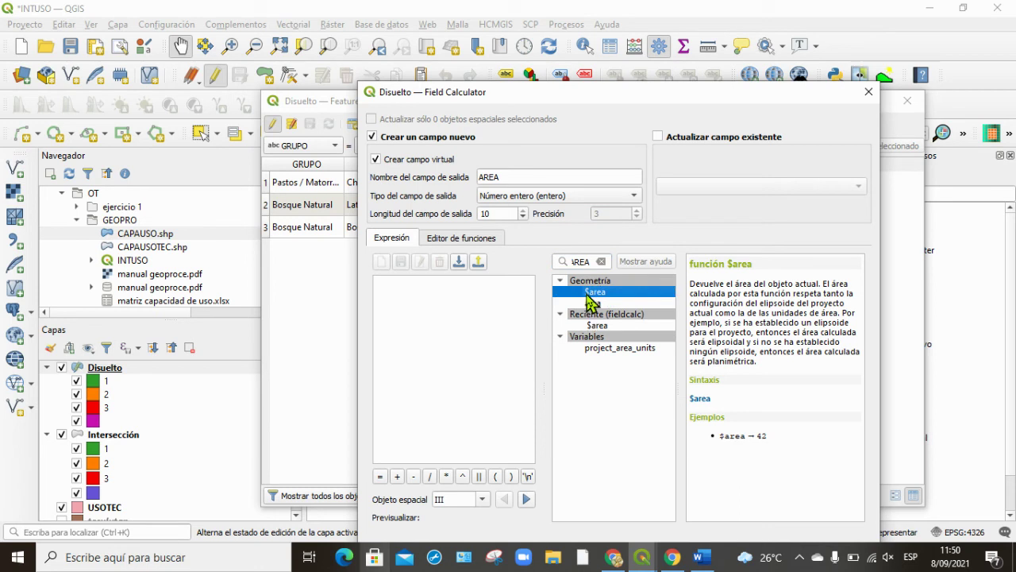
double_click(596, 292)
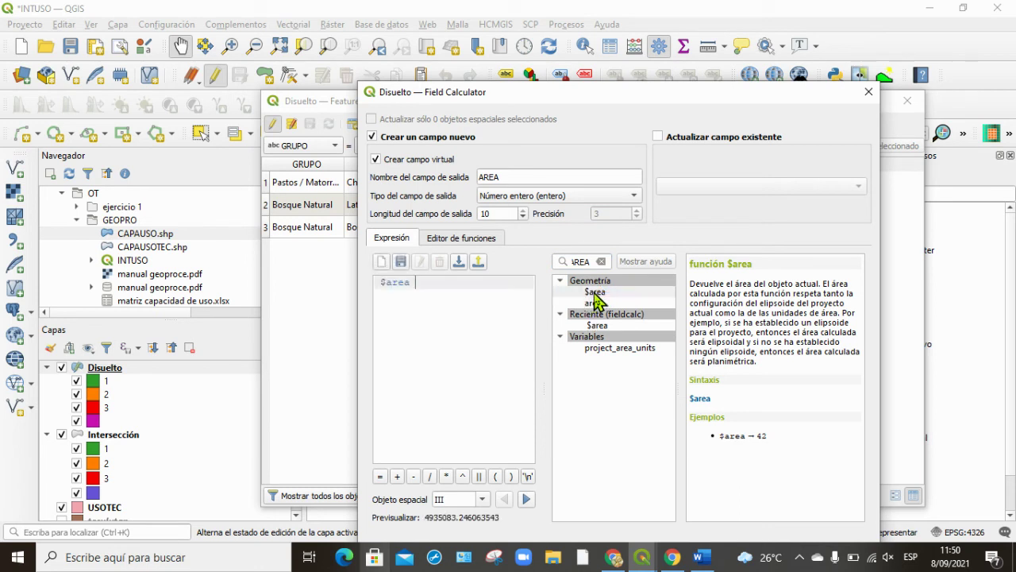
left_click_drag(565, 95, 548, 21)
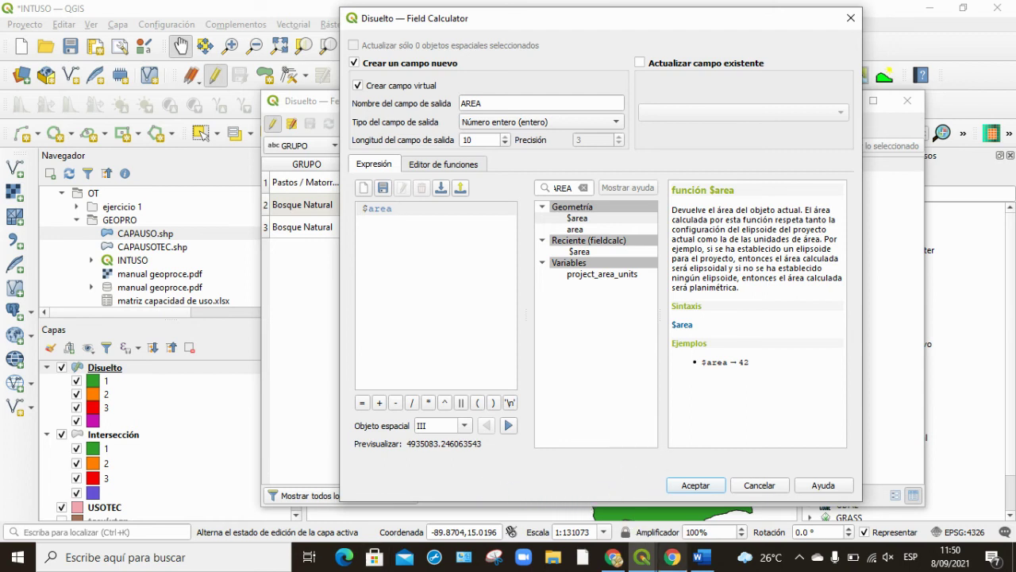
left_click(695, 485)
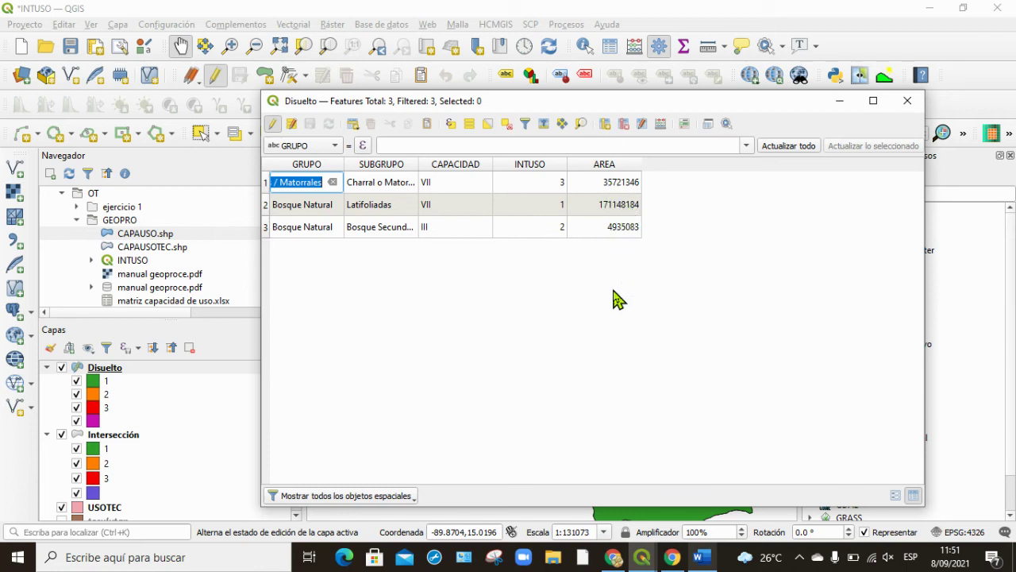
left_click(614, 325)
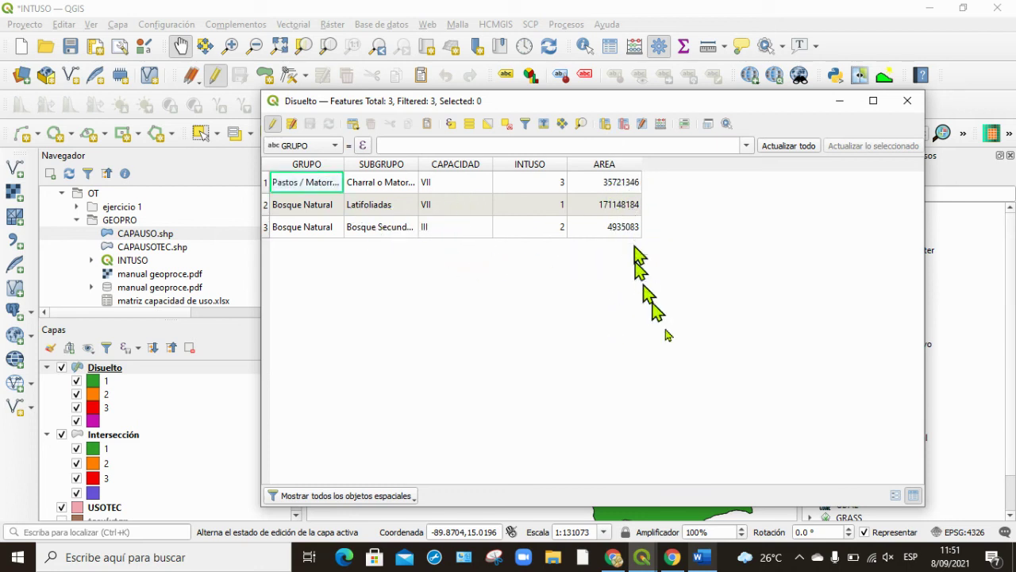
left_click(918, 108)
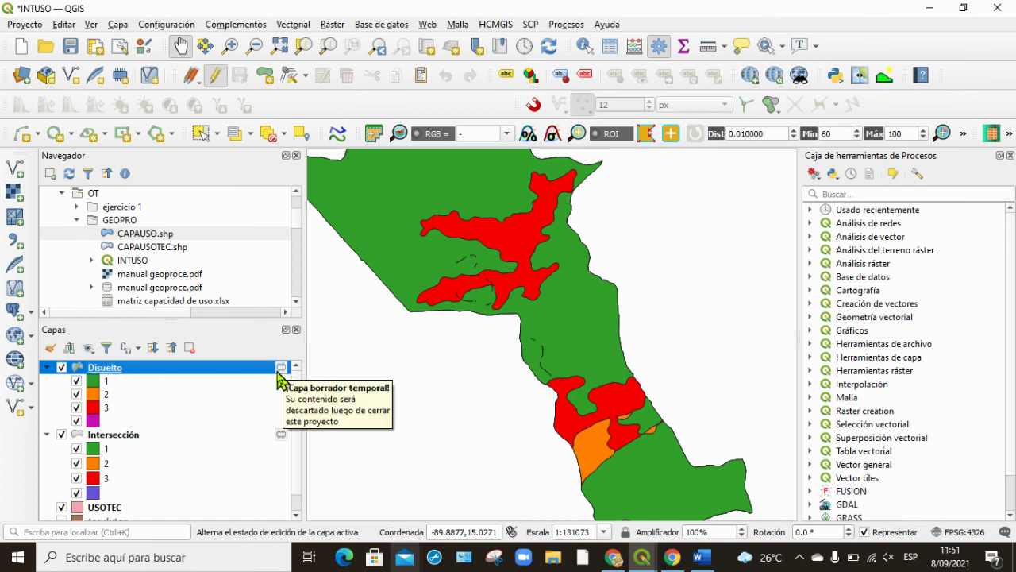
Export the Disuelto layer as the ESRI shapefile INTUSO.shp in C:\OT\GEOPRO, in EPSG:4326, and add it to the map.
right_click(116, 376)
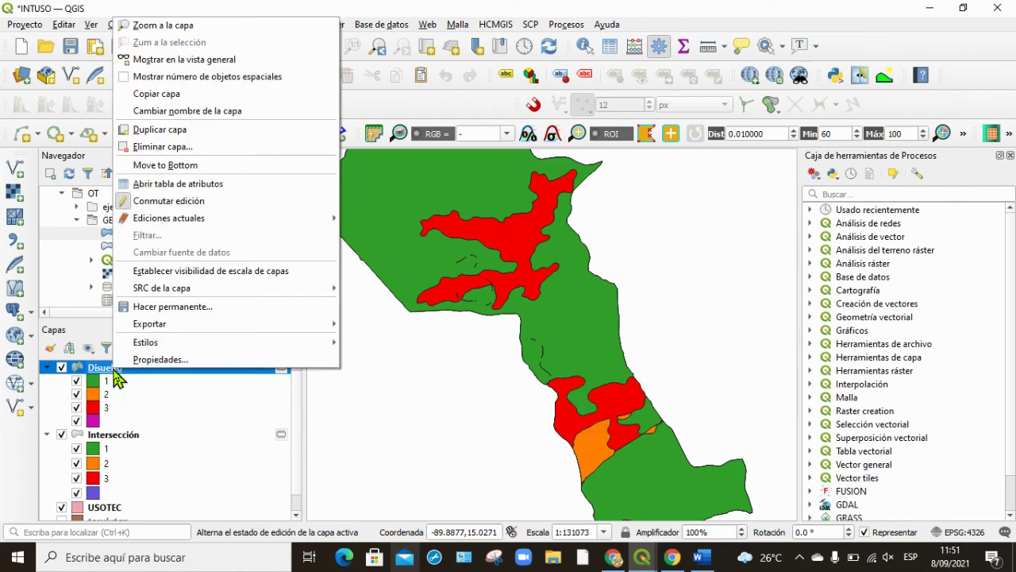
mouse_move(229, 327)
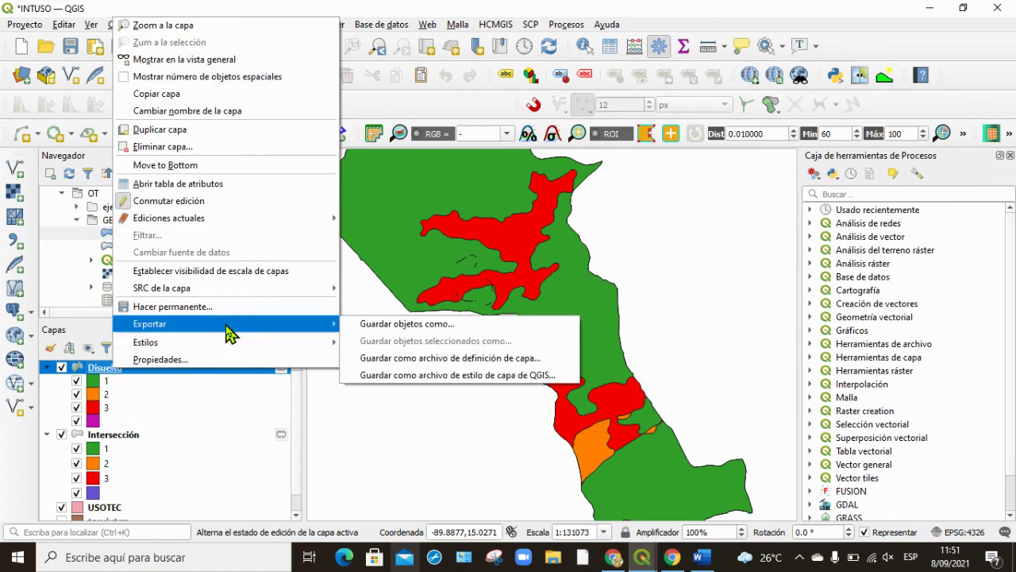
left_click(373, 328)
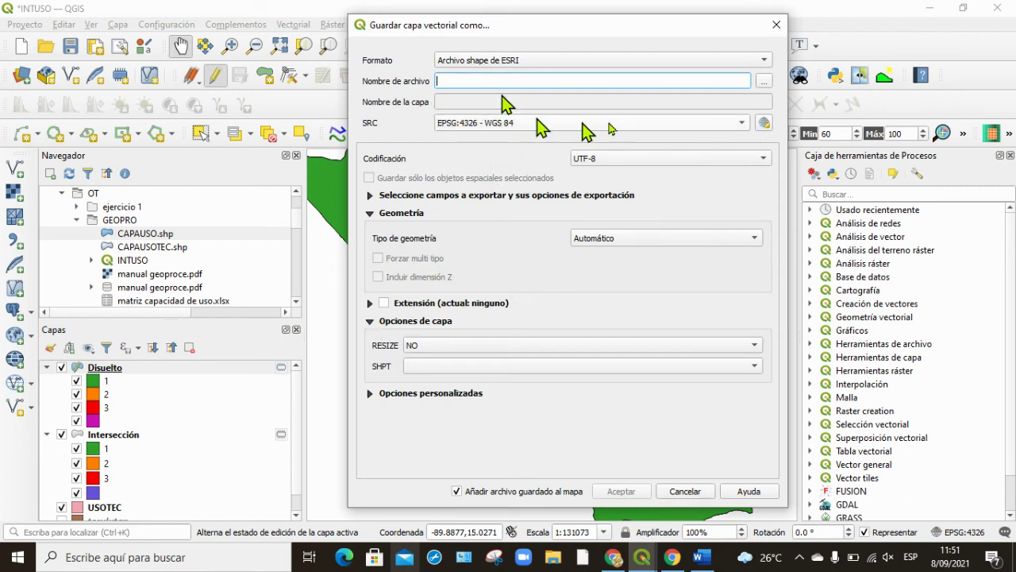
left_click(764, 81)
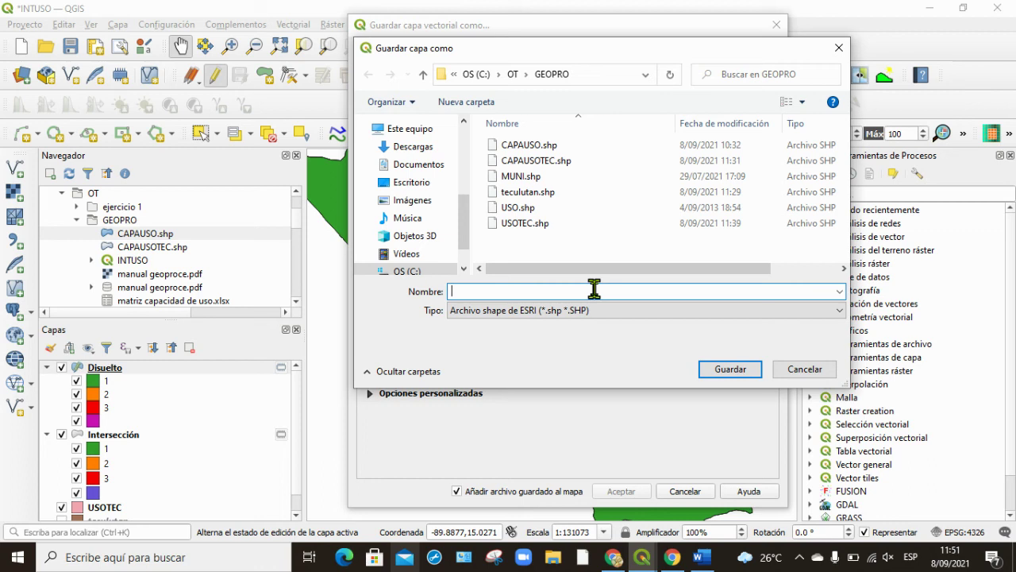
left_click(810, 370)
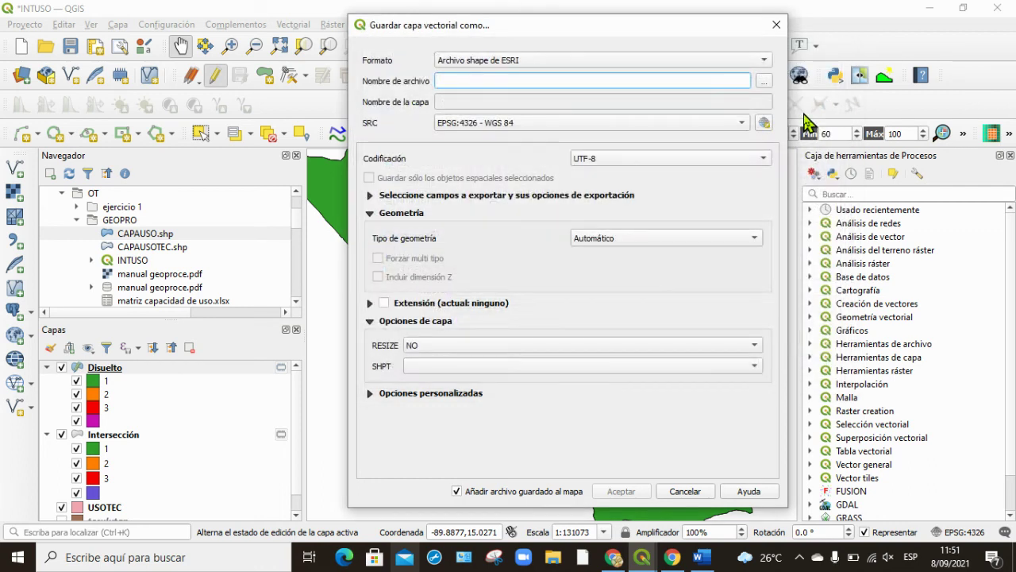
left_click(764, 81)
type("INTUS")
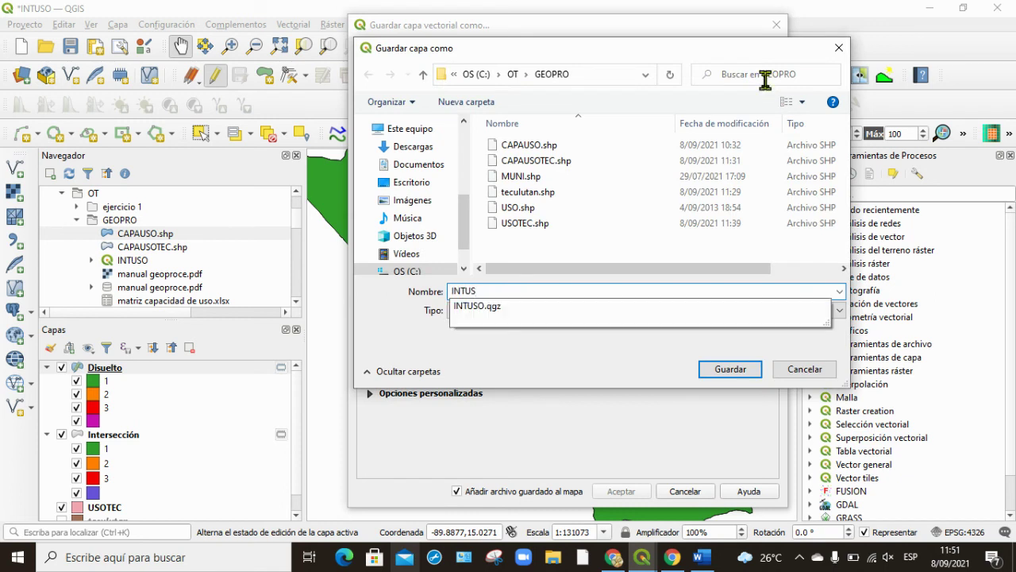
type("O}")
key("Return")
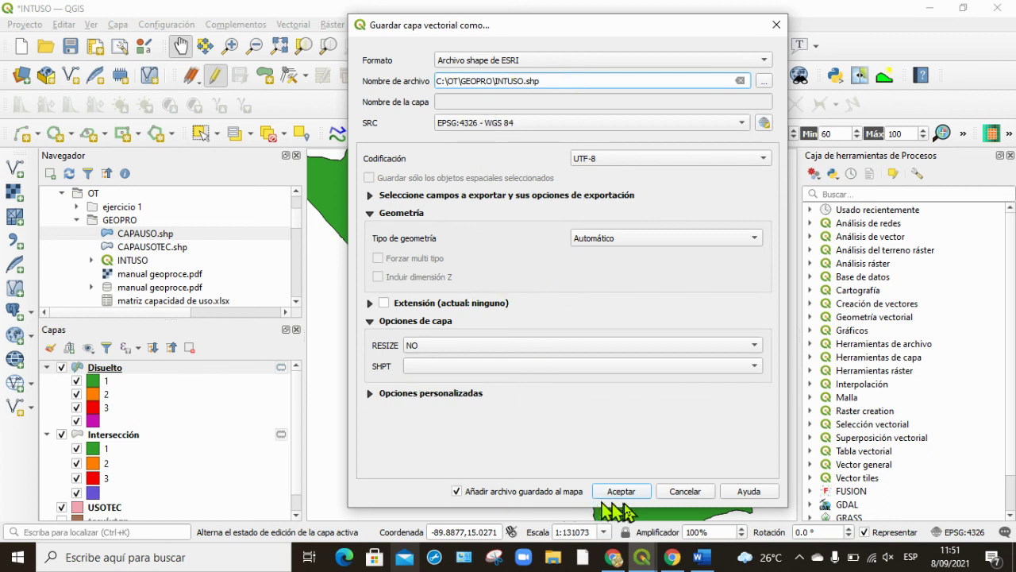
left_click(623, 492)
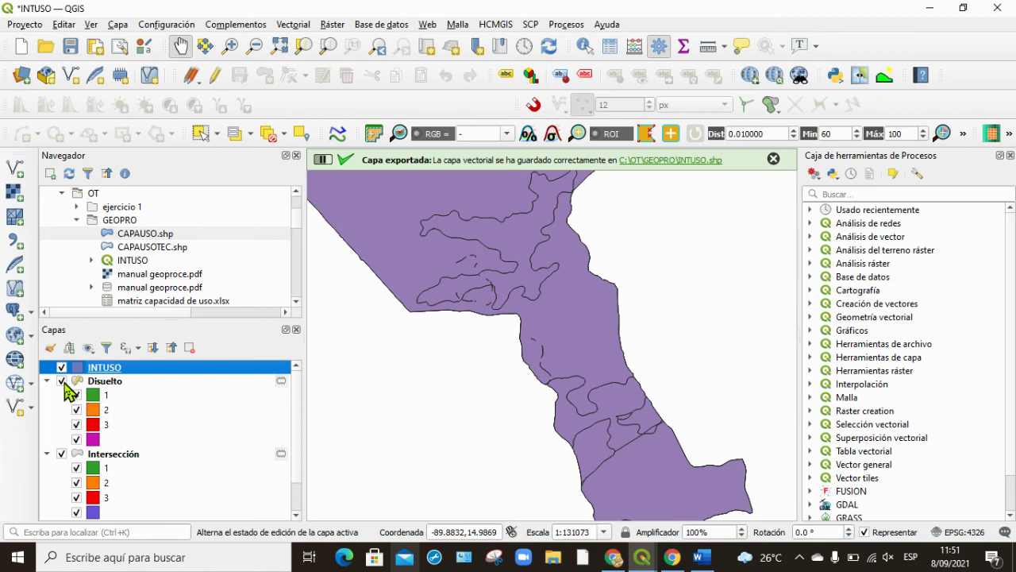
Toggle the INTUSO layer's visibility off and on, and collapse the legends of the Disuelto and Intersección layers.
left_click(62, 367)
left_click(62, 368)
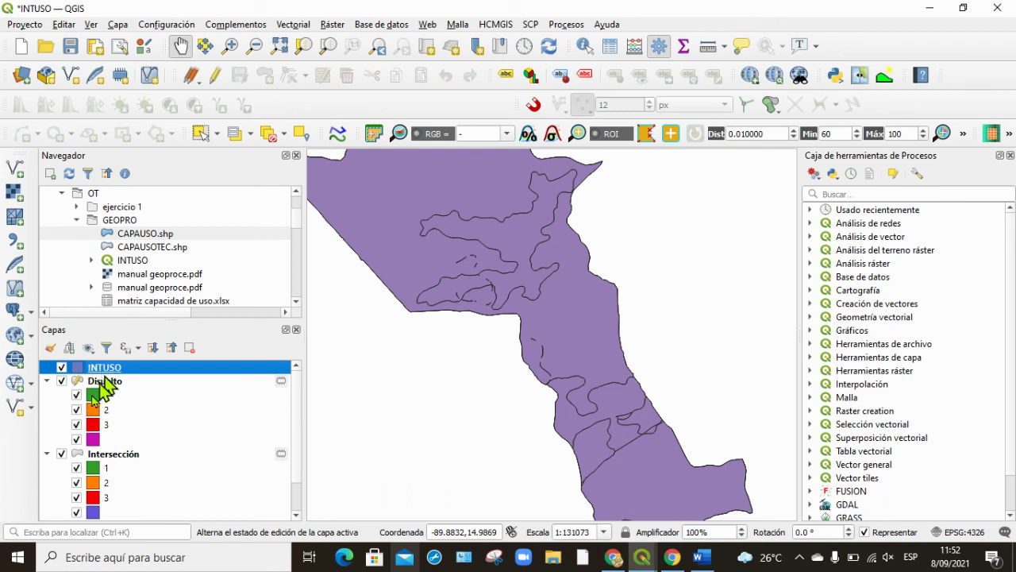
left_click(46, 381)
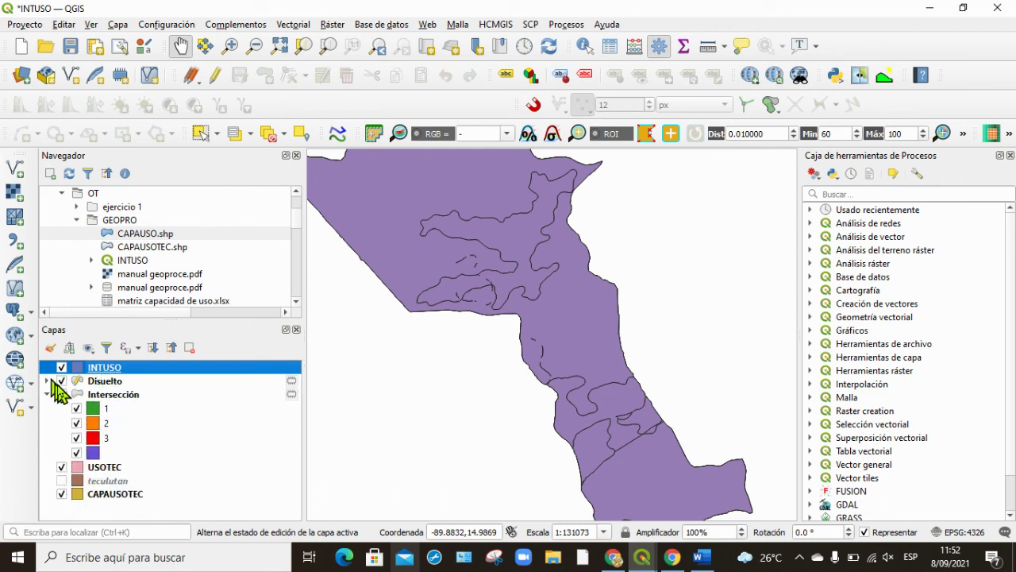
left_click(46, 394)
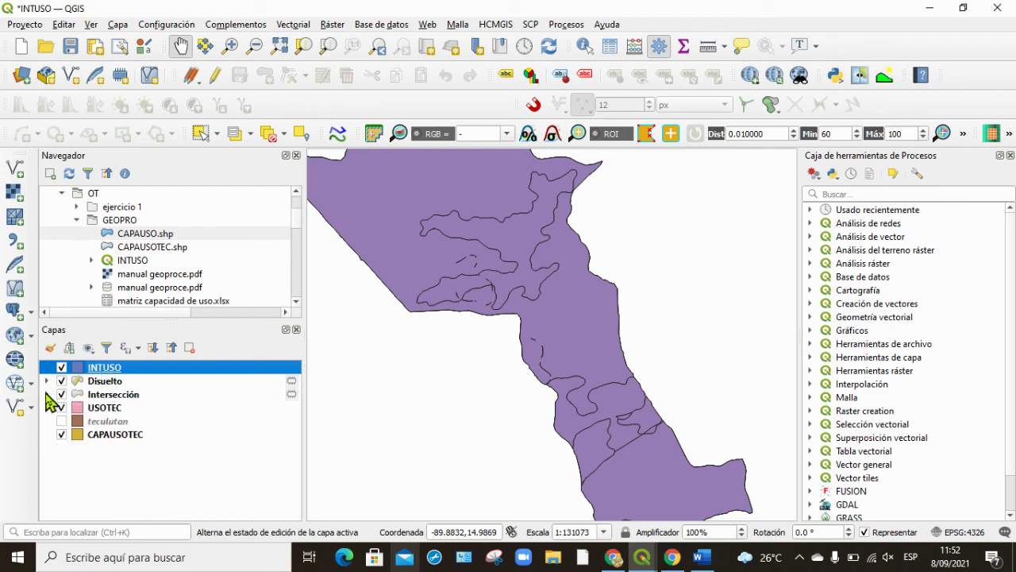
right_click(102, 368)
left_click(173, 356)
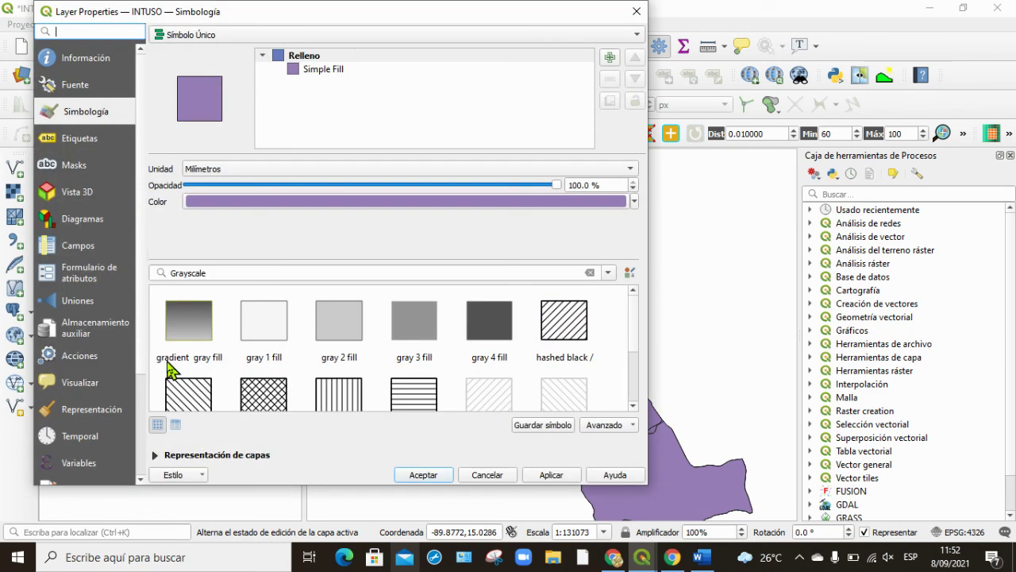
left_click(548, 475)
left_click(490, 475)
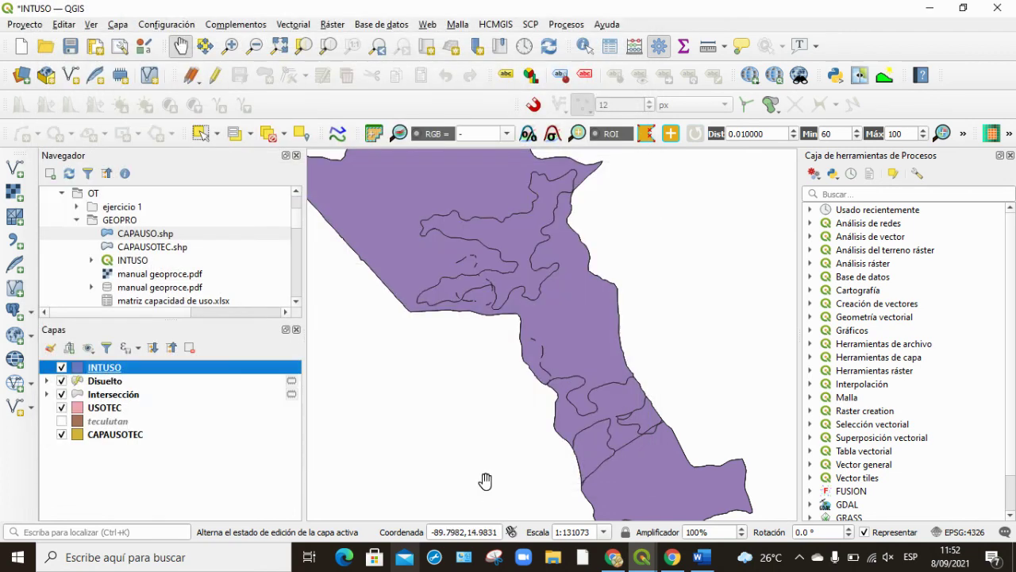
Symbolize the INTUSO layer with the Categorizado renderer on the INTUSO field and classify its values.
right_click(110, 370)
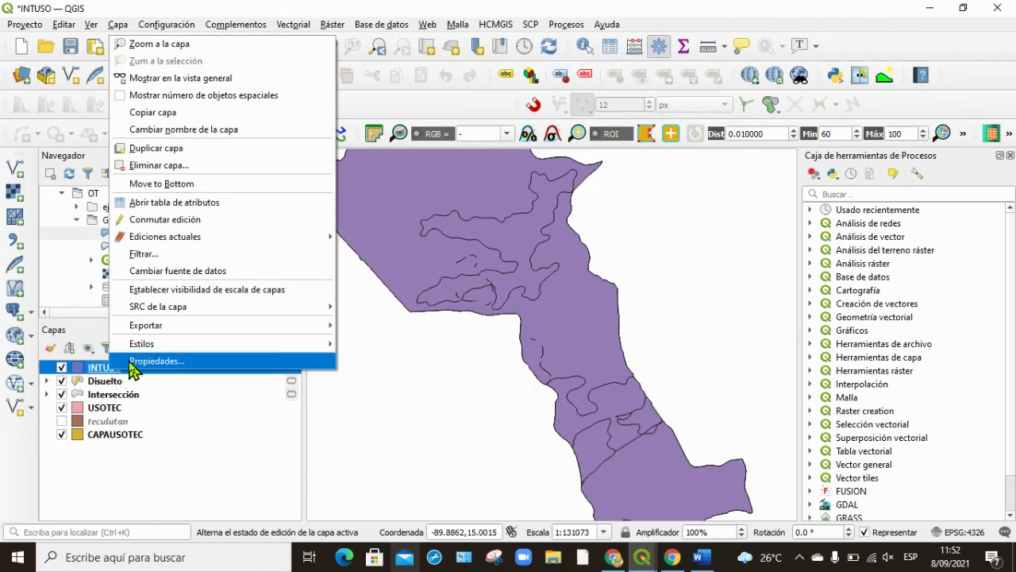
left_click(130, 360)
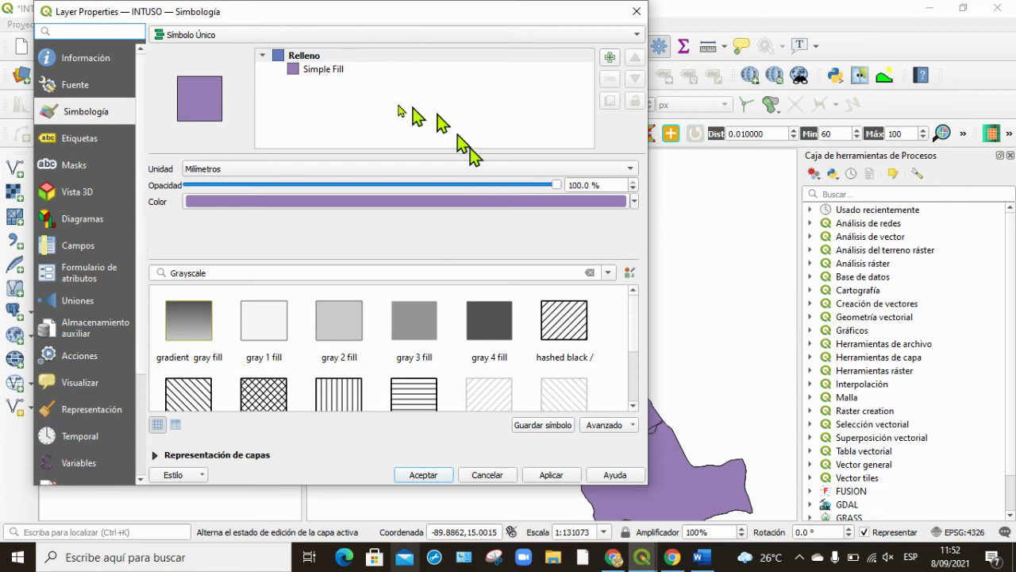
left_click(207, 38)
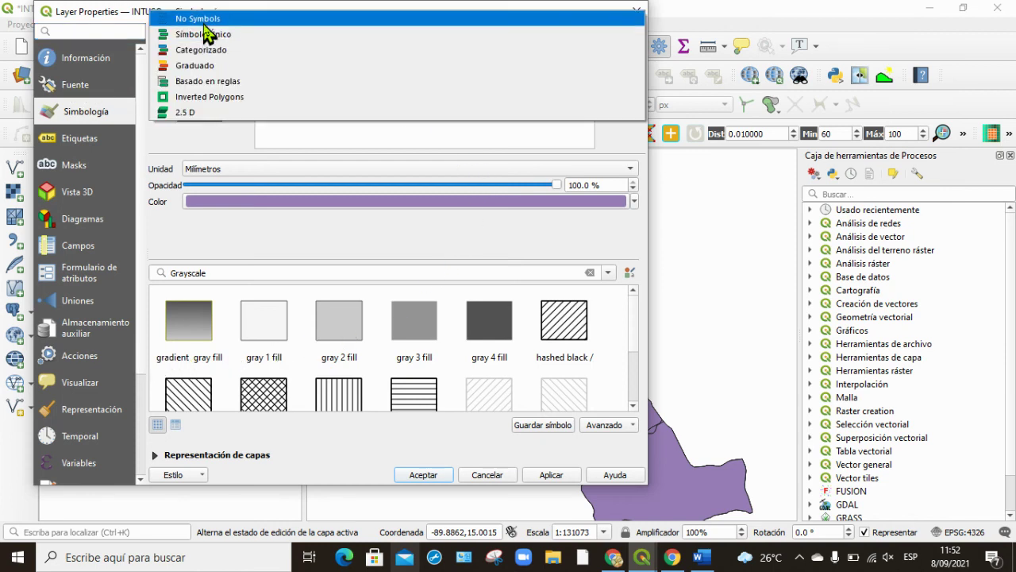
left_click(204, 50)
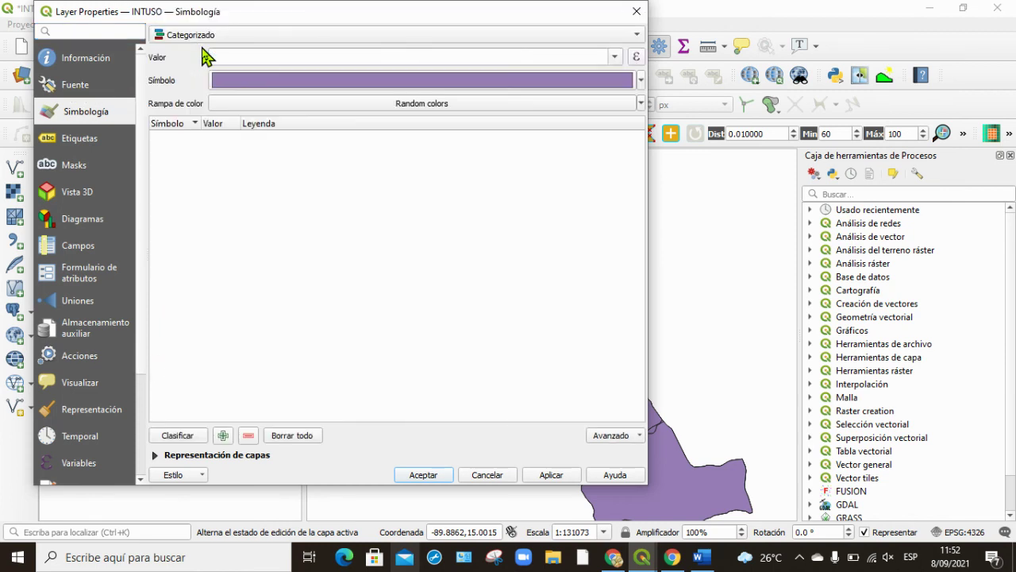
left_click(613, 60)
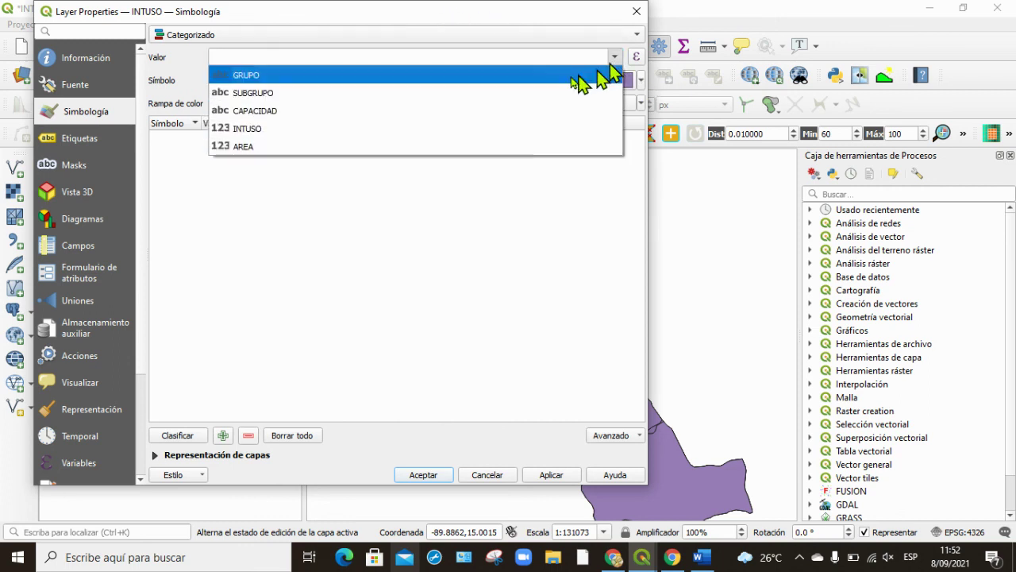
left_click(312, 129)
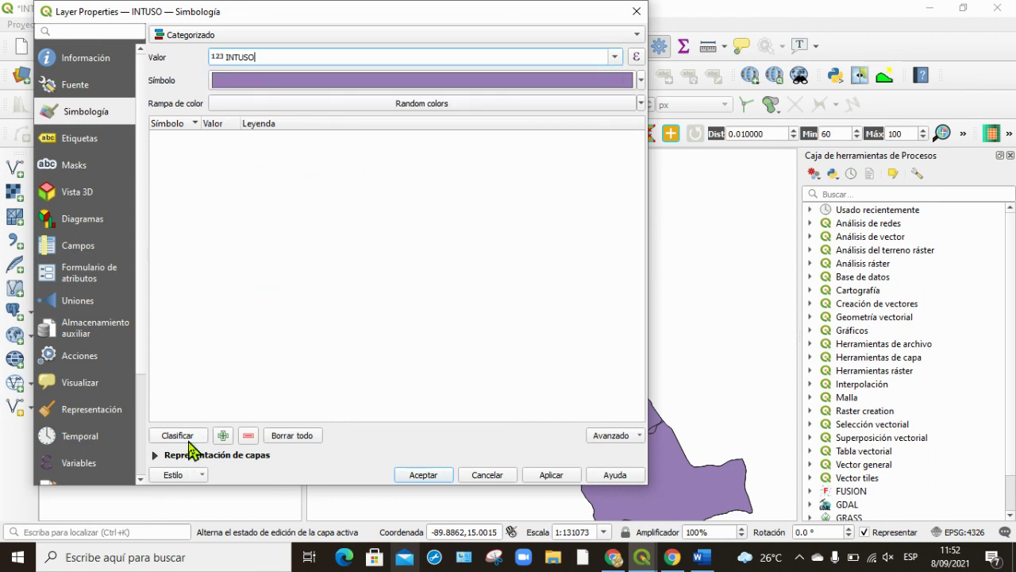
left_click(189, 445)
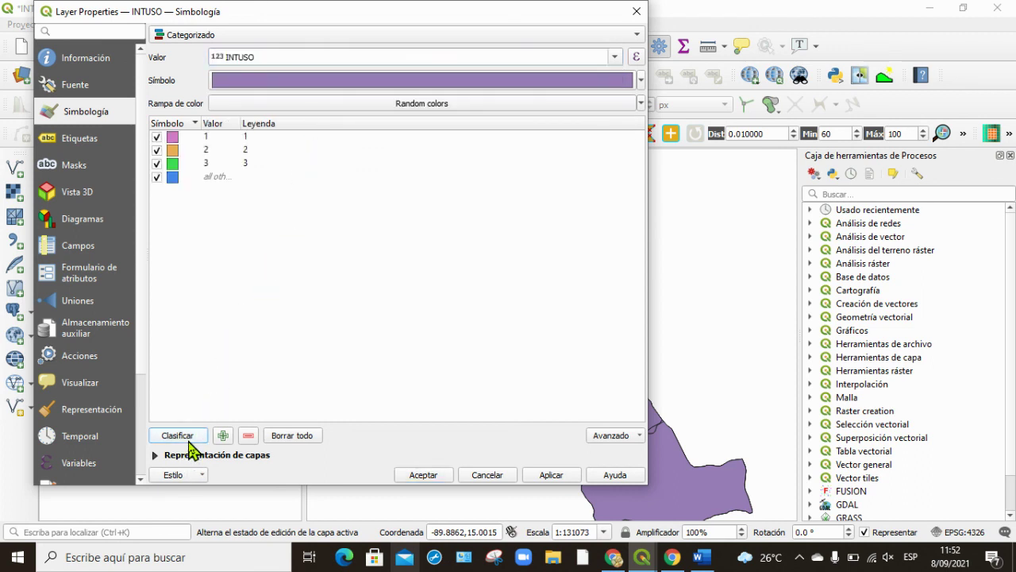
Set the fill colour of category 1 in the INTUSO layer to the standard dark green.
double_click(172, 138)
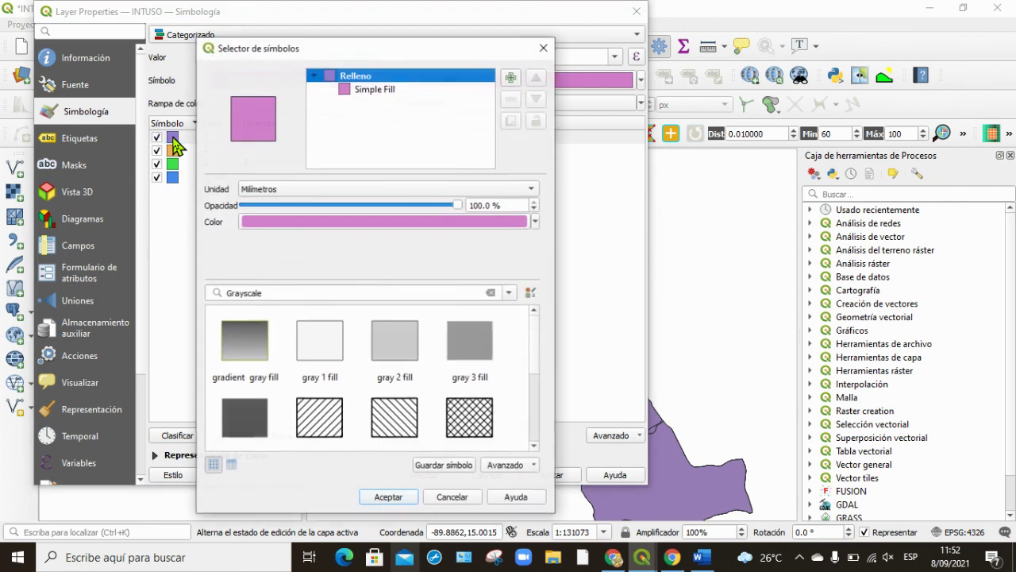
left_click(534, 222)
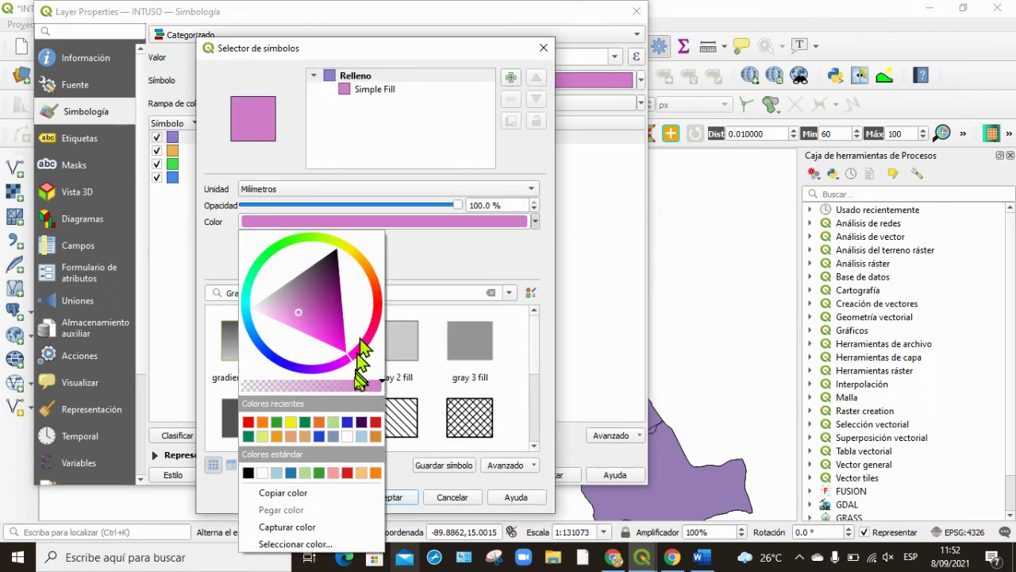
left_click(290, 423)
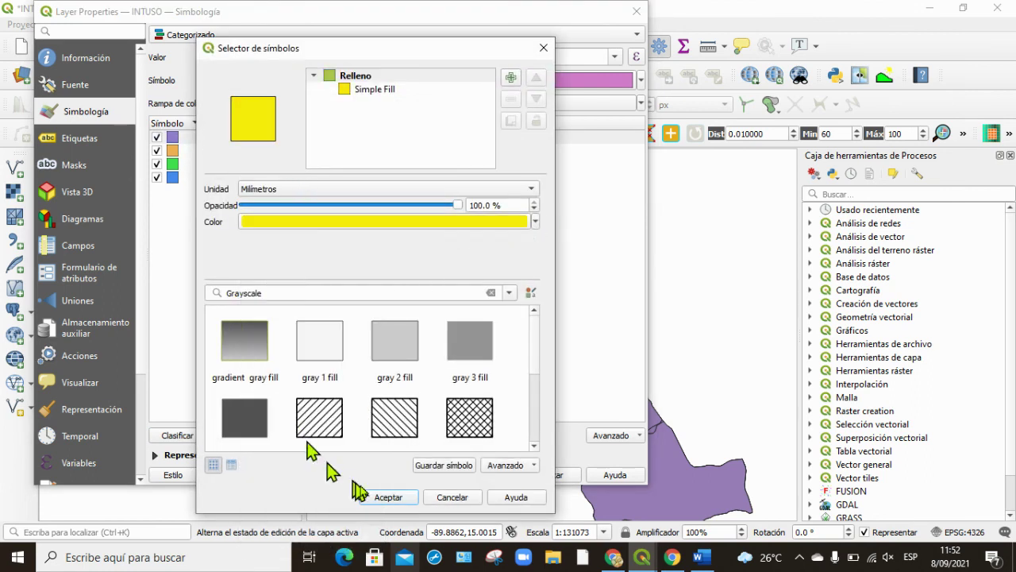
left_click(535, 222)
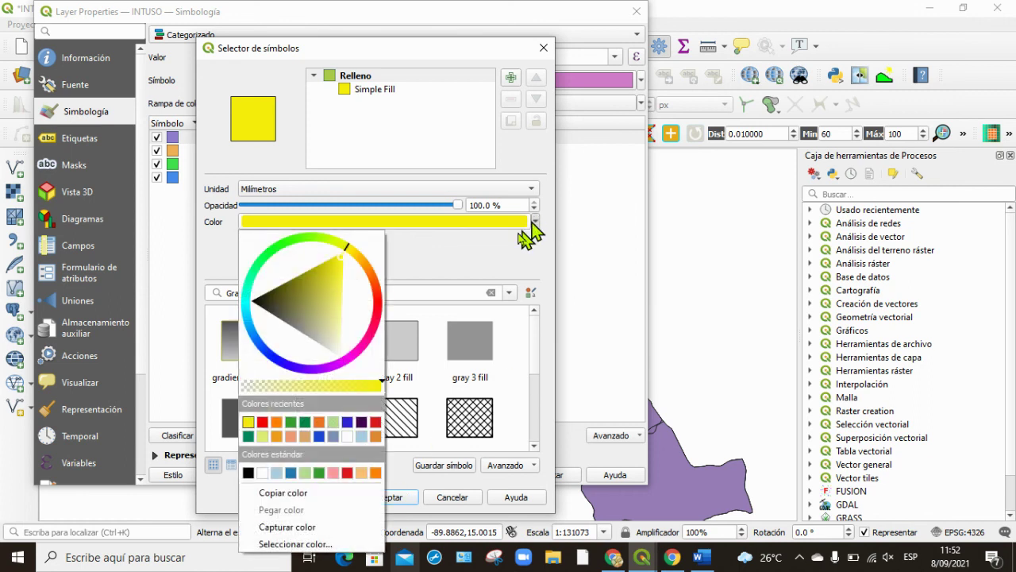
left_click(327, 472)
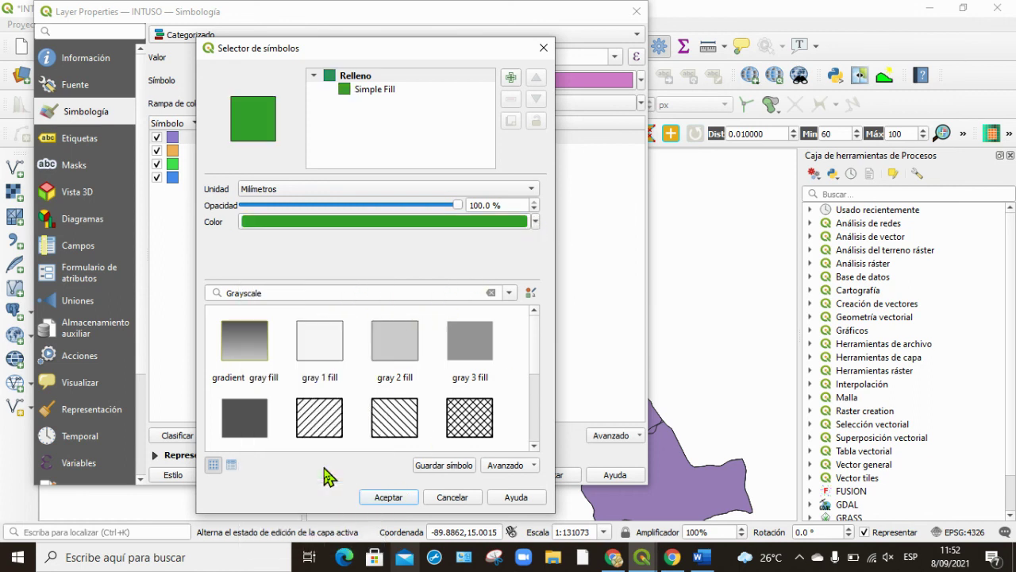
left_click(406, 498)
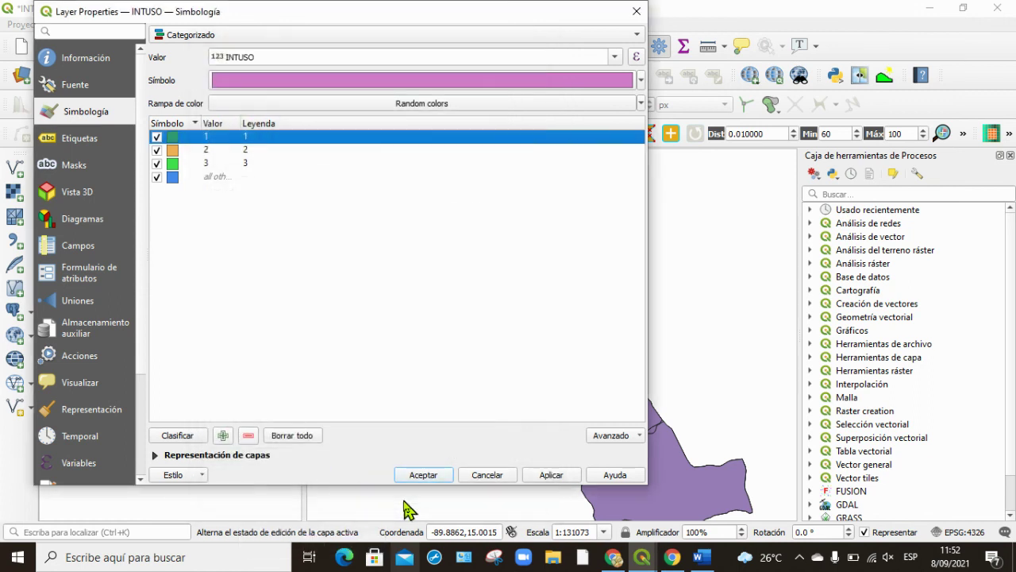
Set the fill colour of category 3 to the standard red and accept the INTUSO layer's symbology.
double_click(172, 164)
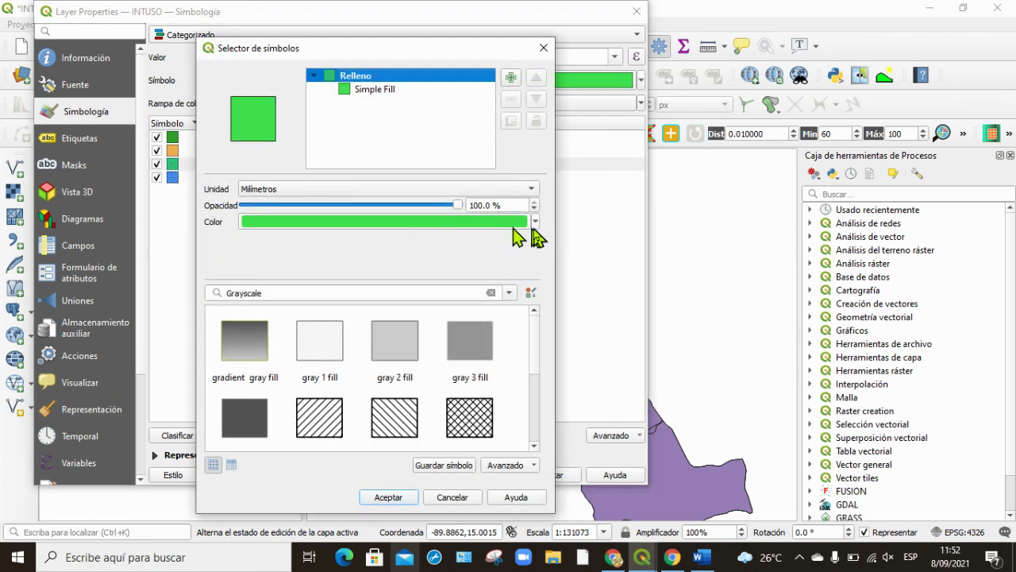
left_click(536, 223)
left_click(347, 473)
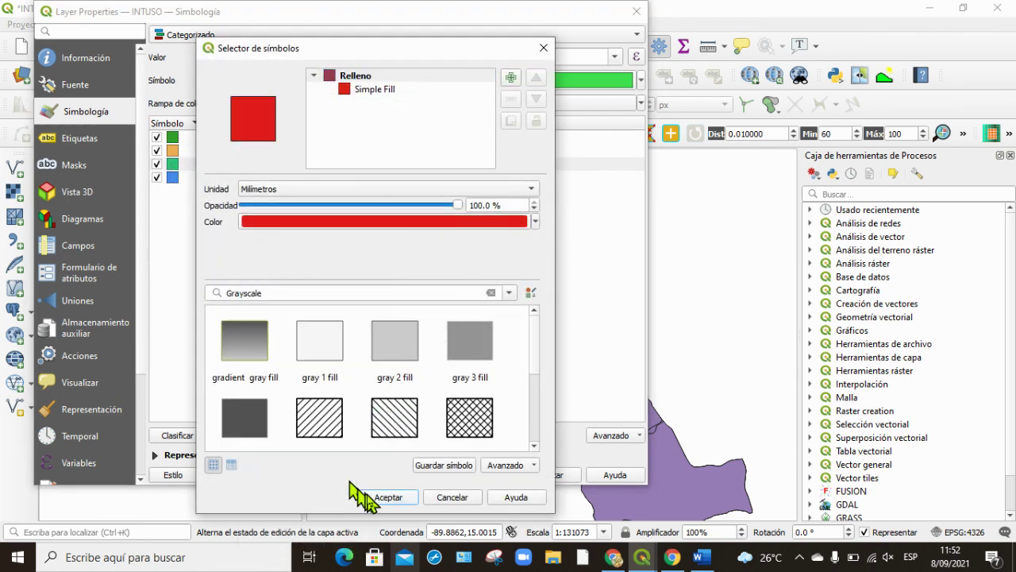
left_click(383, 498)
left_click(425, 475)
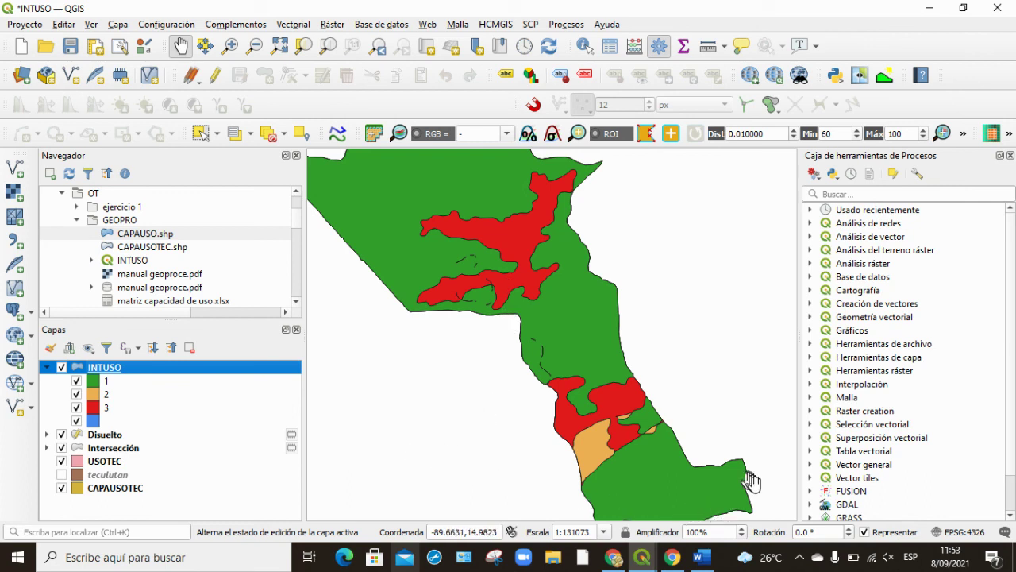
Cycle through the open windows to switch away from the INTUSO project.
key("alt+Tab")
key("Tab")
key("Tab")
key("Tab")
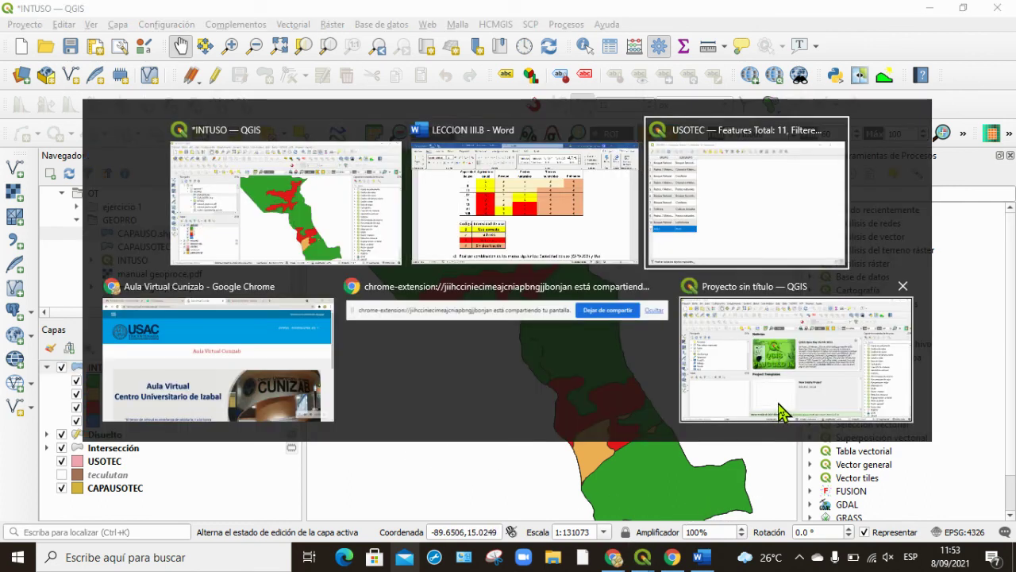